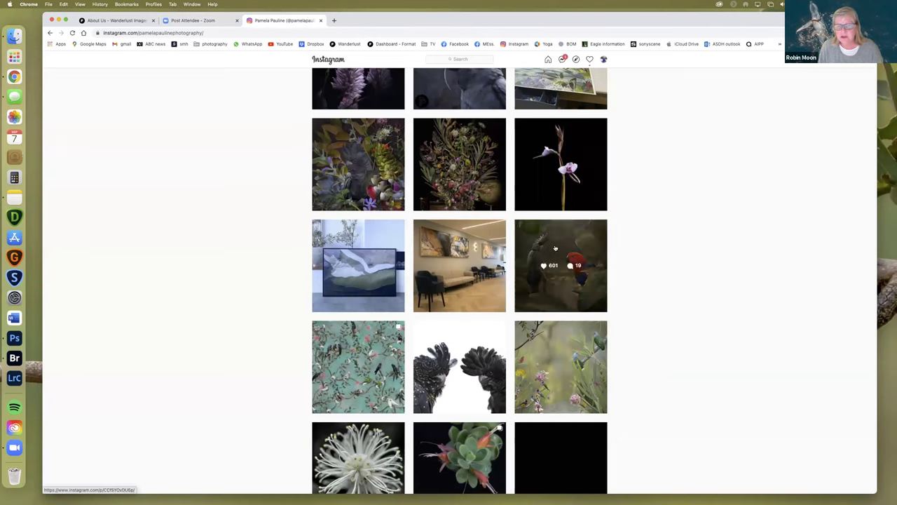
Scroll through the floral artist's Instagram profile grid of artworks
scroll(550, 247, up, 2)
scroll(550, 247, up, 15)
scroll(550, 247, up, 15)
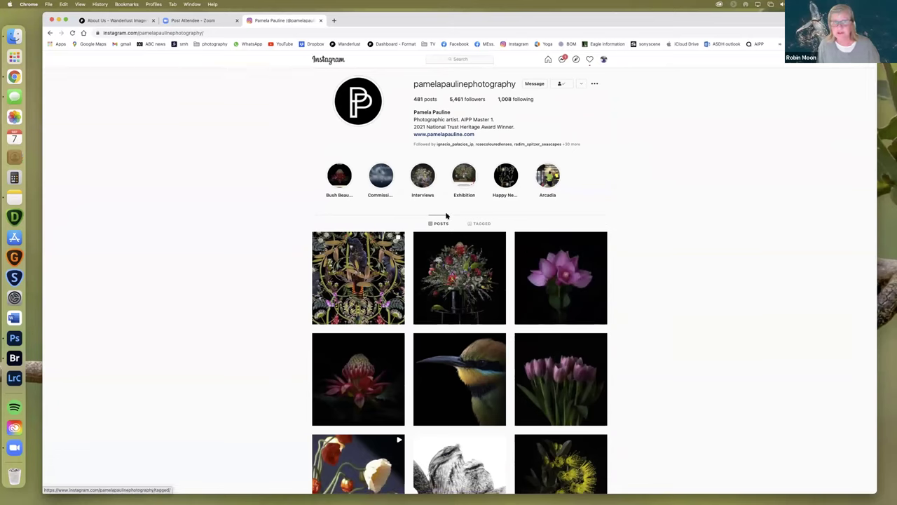
scroll(273, 280, down, 2)
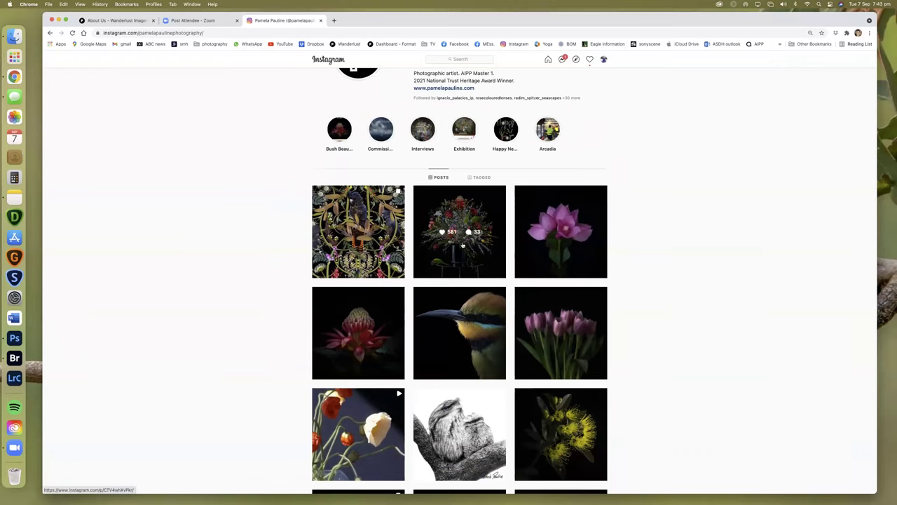
scroll(652, 353, down, 5)
scroll(651, 352, down, 10)
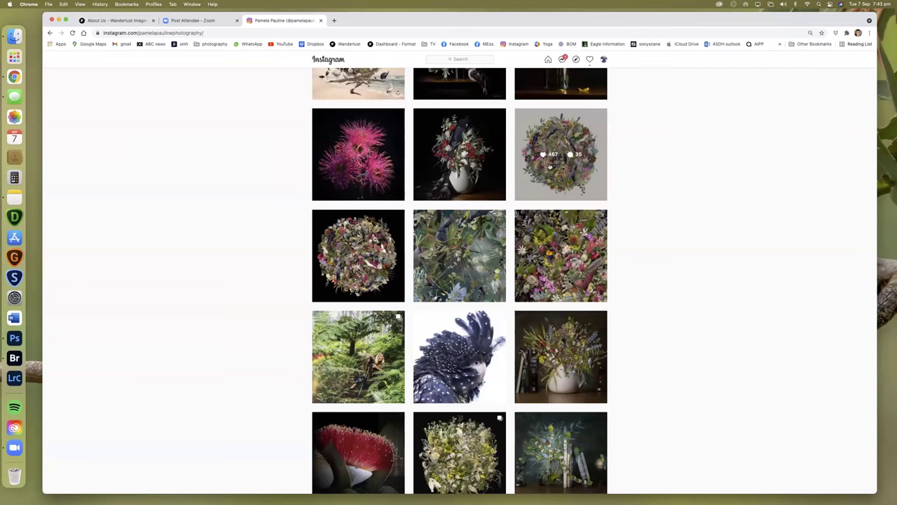
View the round flower montage post, close it, and minimise Chrome
click(368, 270)
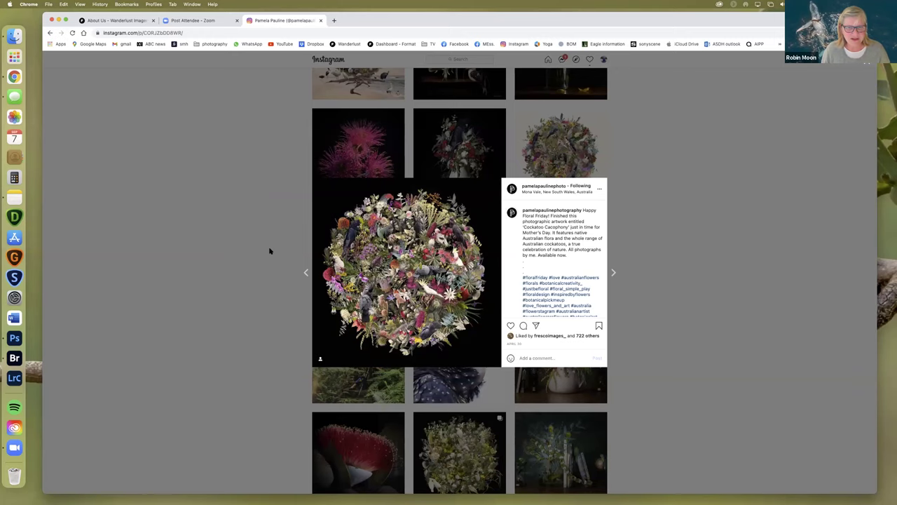
click(241, 214)
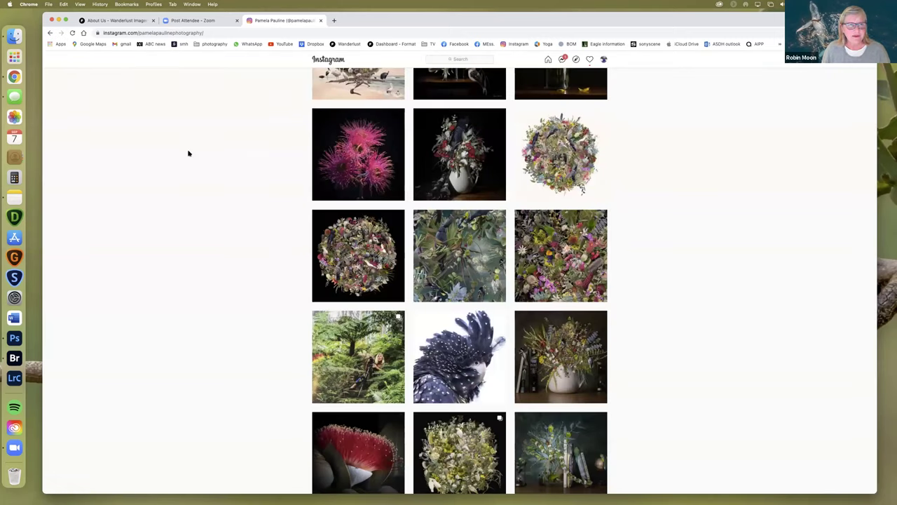
click(60, 21)
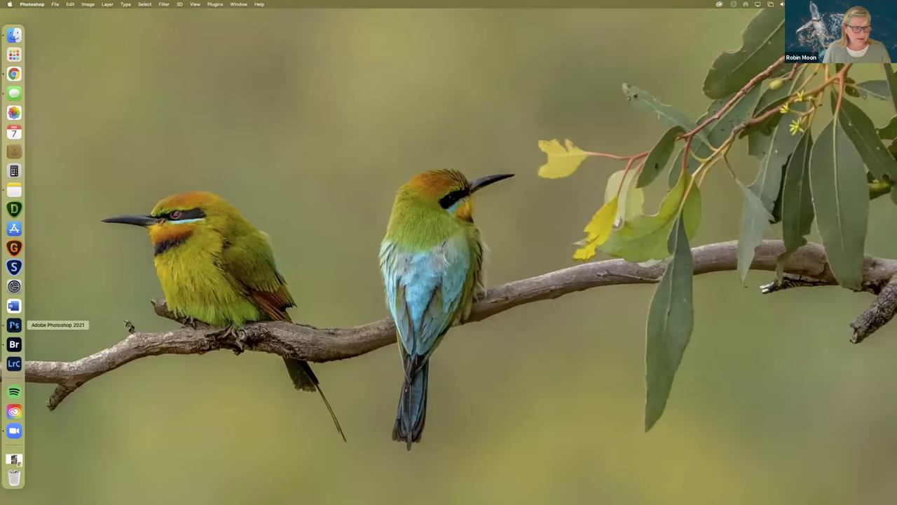
Launch Photoshop and create a 1080 × 1080 px, 300 pixels/cm document with white background
click(14, 324)
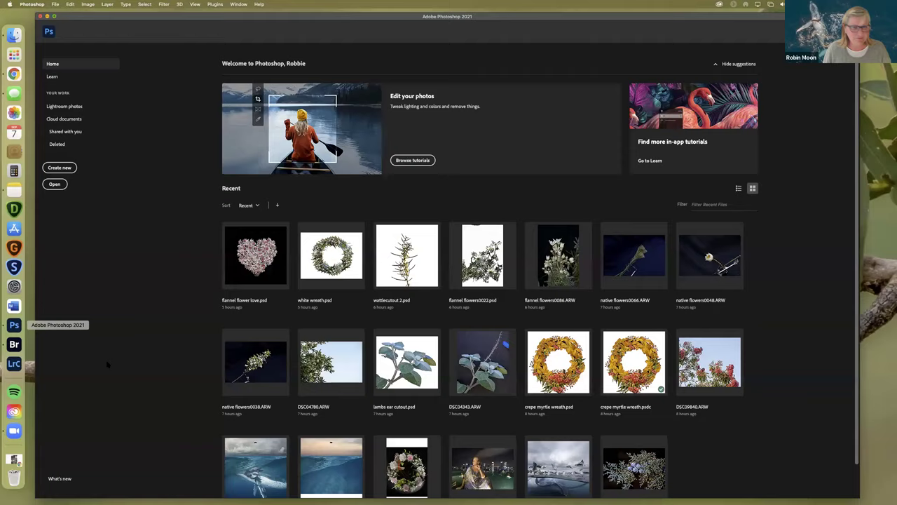
drag(192, 18, 192, 25)
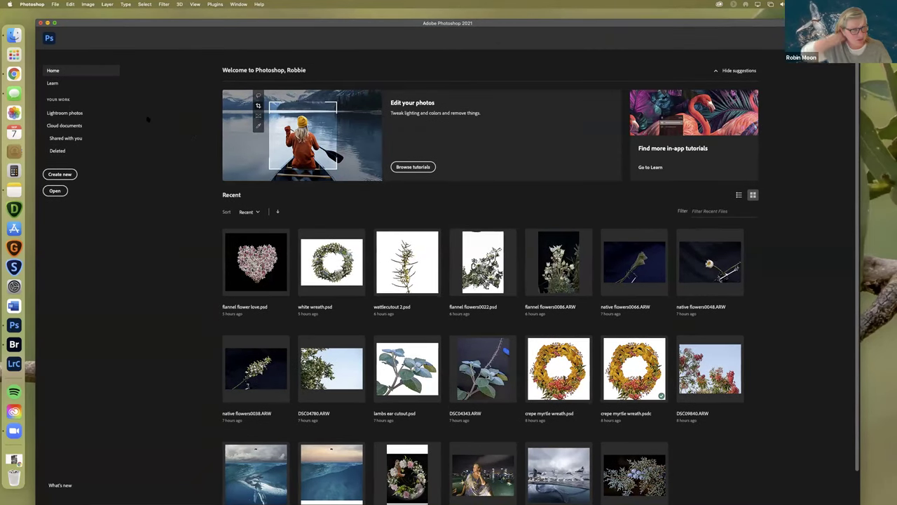
click(55, 5)
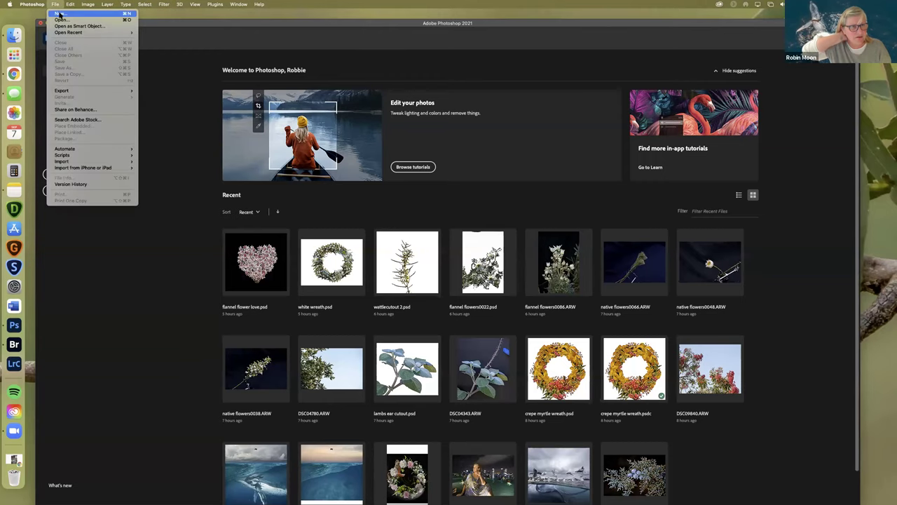
click(60, 14)
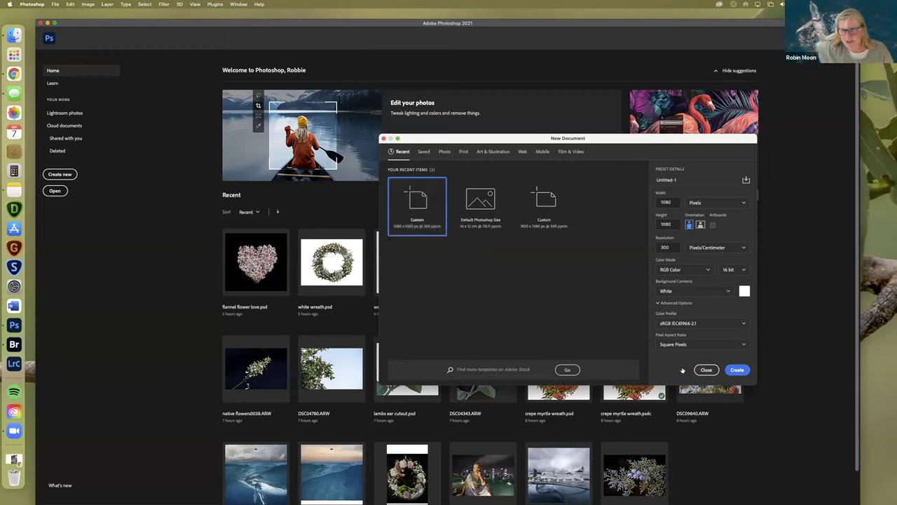
click(736, 370)
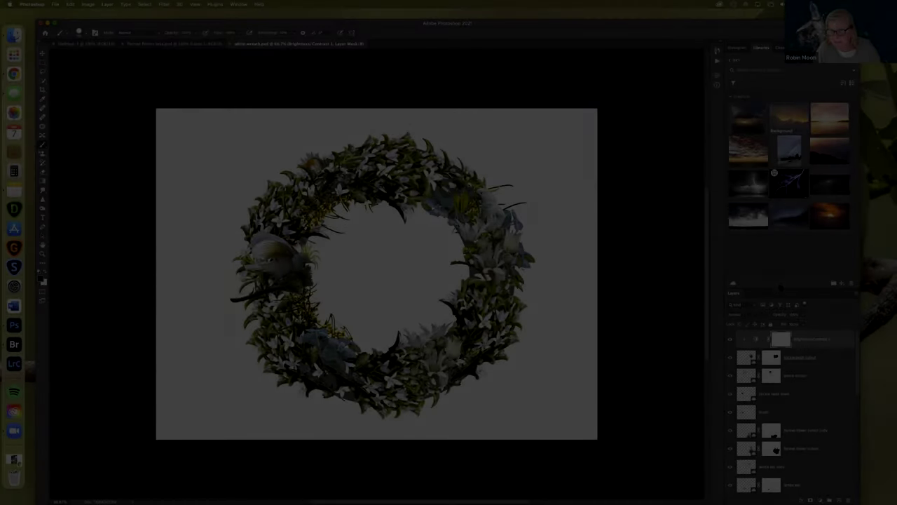
Enlarge the Layers panel to review the white wreath.psd layers, then switch to Untitled-1
drag(780, 289, 774, 112)
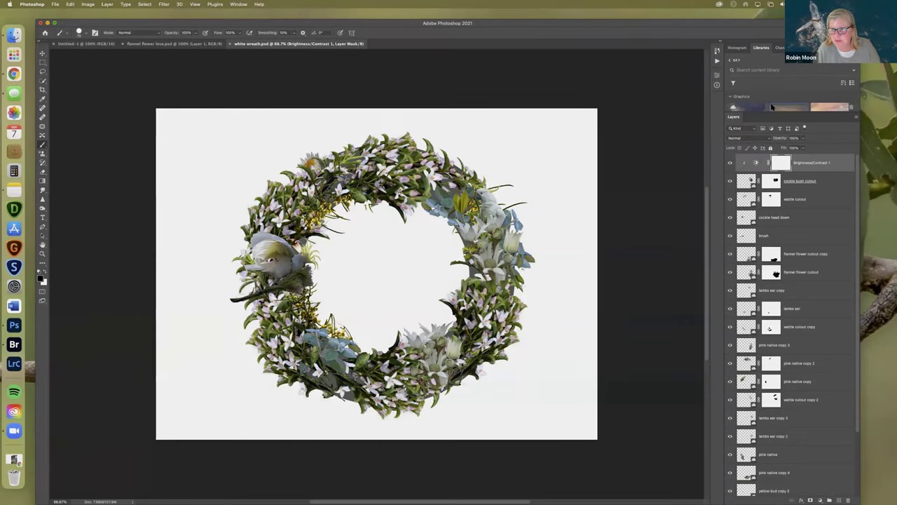
drag(855, 180, 847, 267)
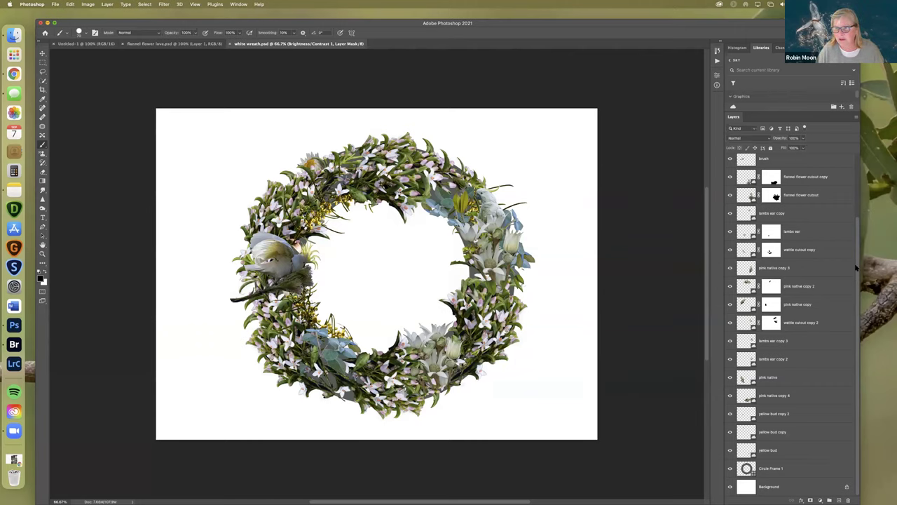
scroll(855, 273, up, 4)
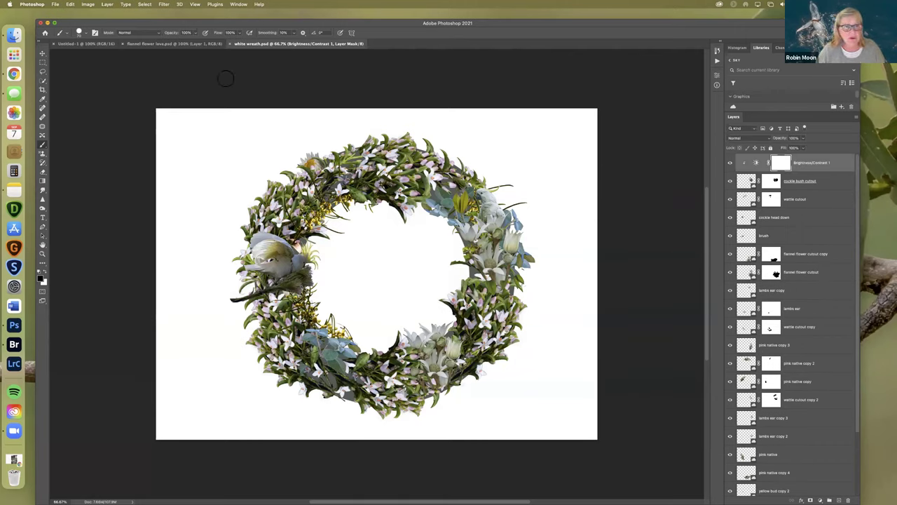
click(87, 44)
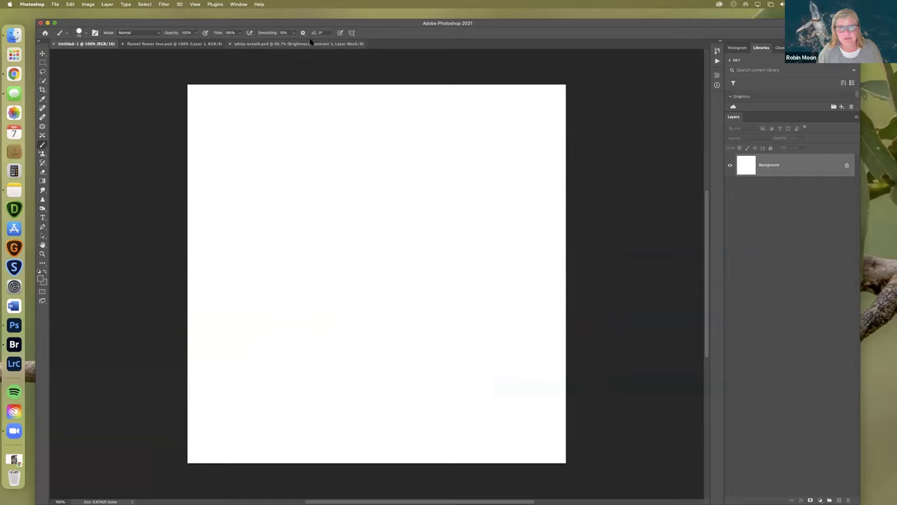
Show the Shapes panel, enlarge it, and peek into the Wild Animals group
click(238, 5)
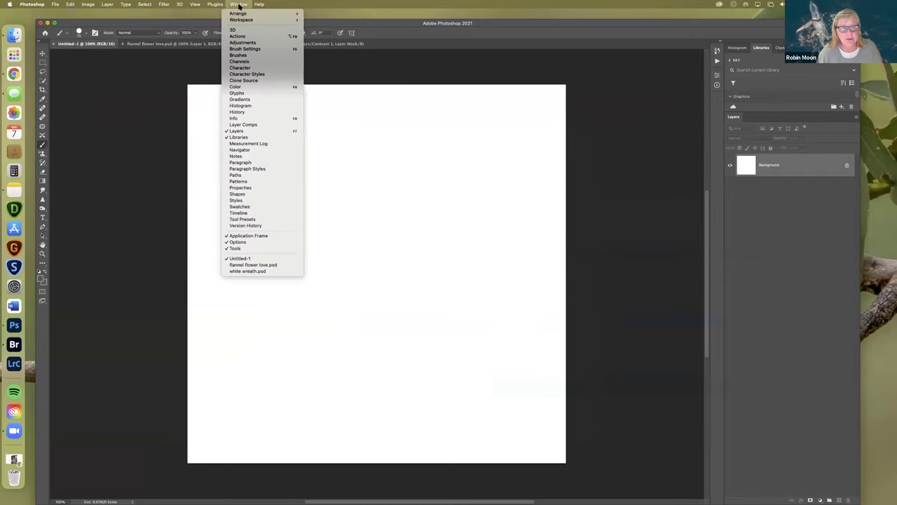
click(253, 195)
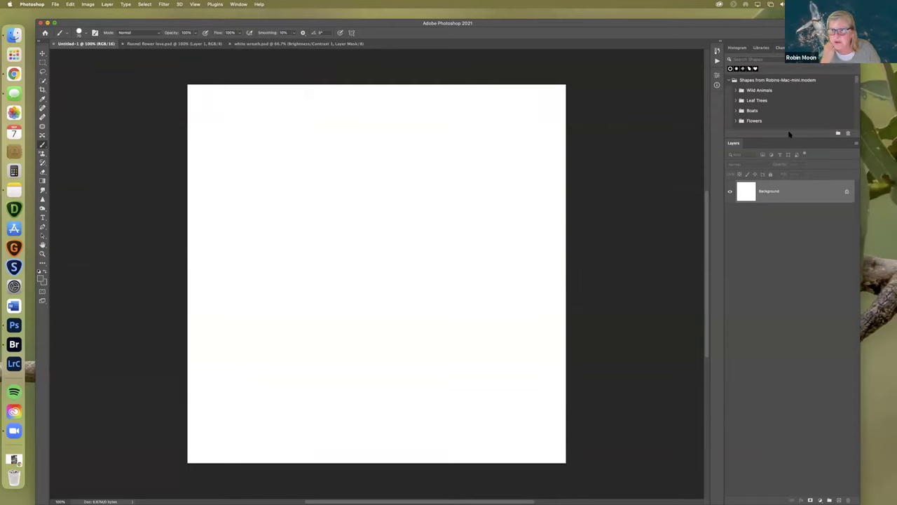
drag(790, 136, 792, 269)
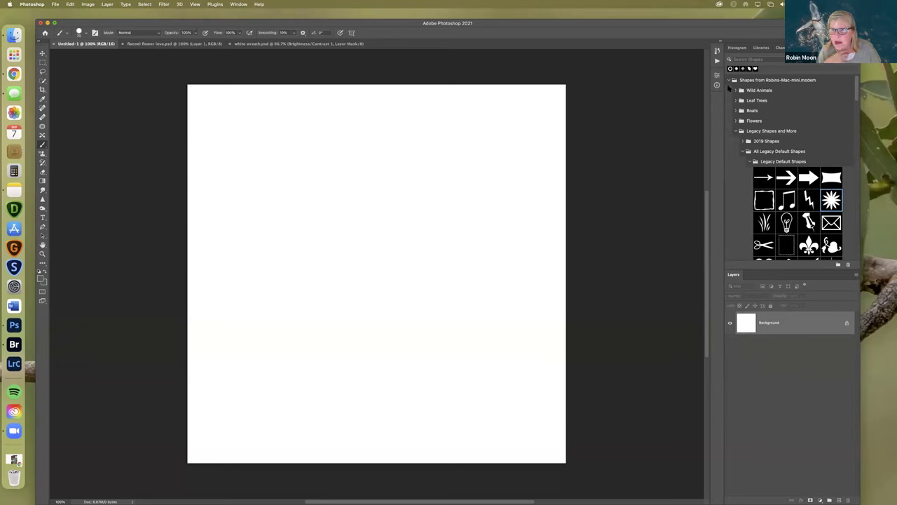
click(736, 91)
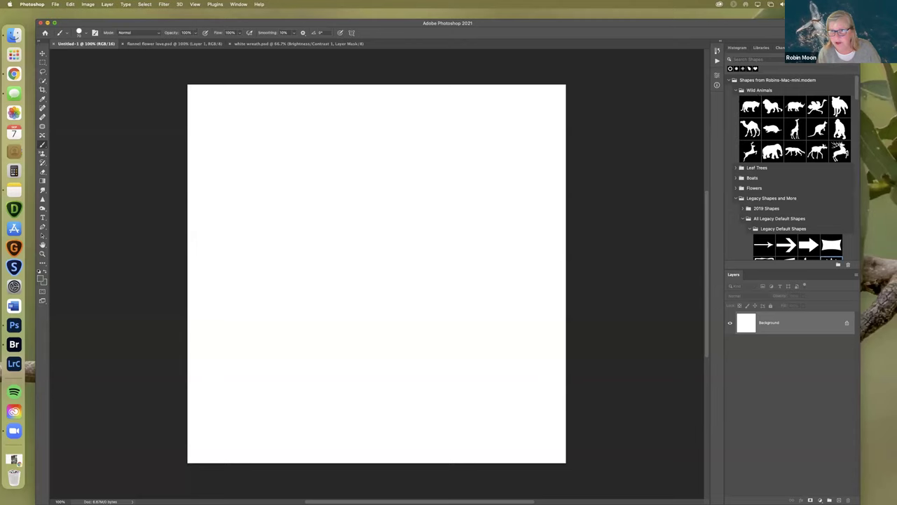
click(735, 90)
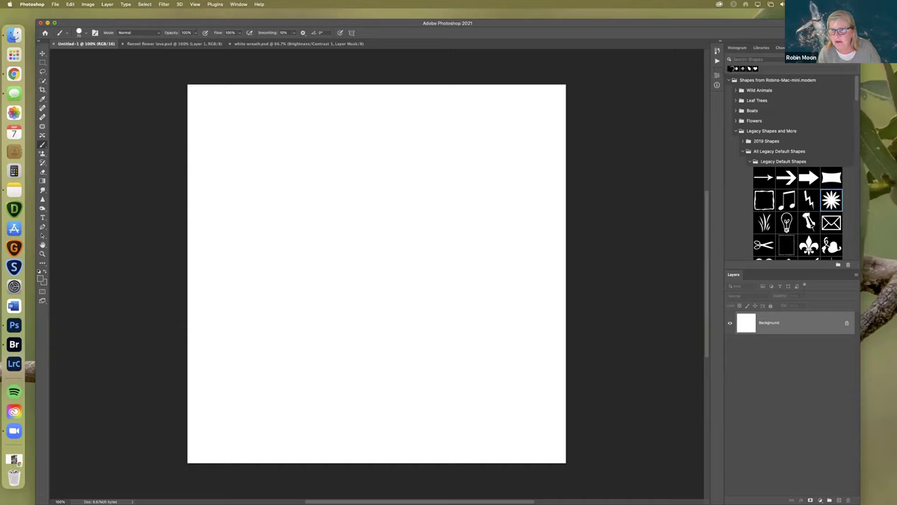
Search the shapes for 'cir' and drag the black ring shape onto the blank canvas
click(773, 58)
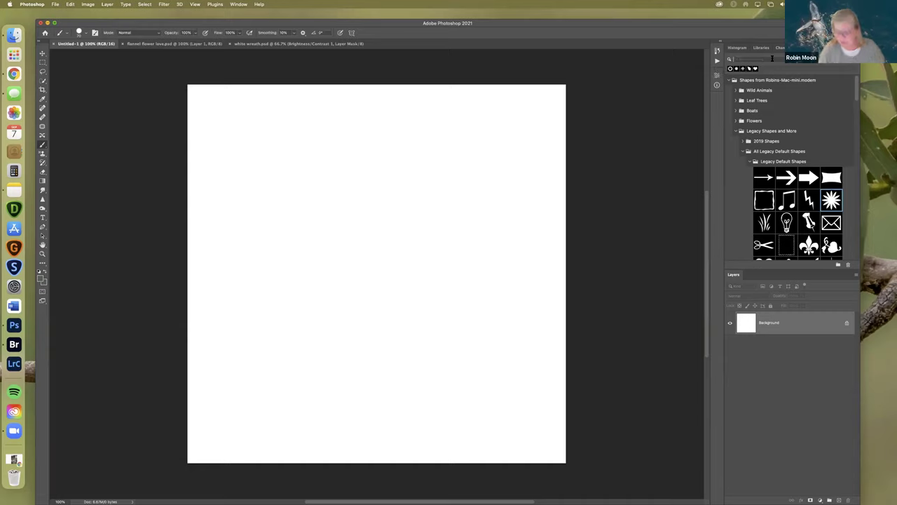
text(circle)
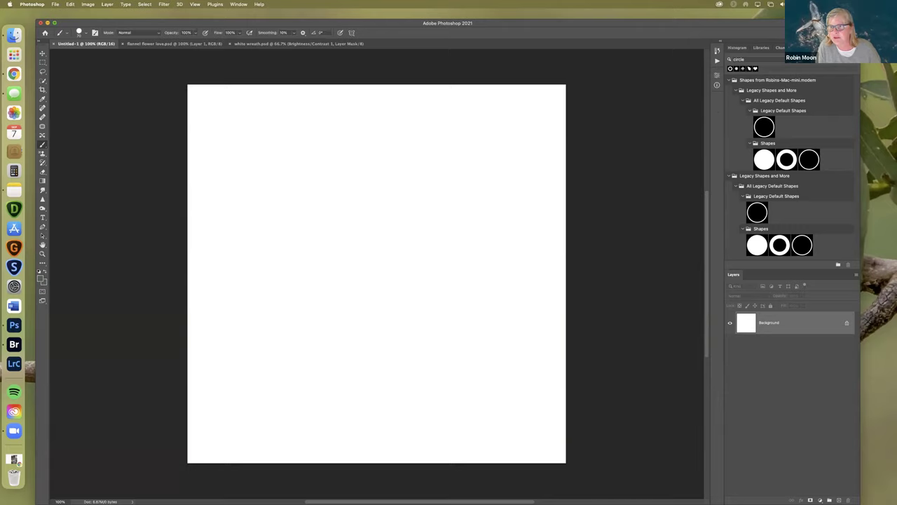
click(855, 47)
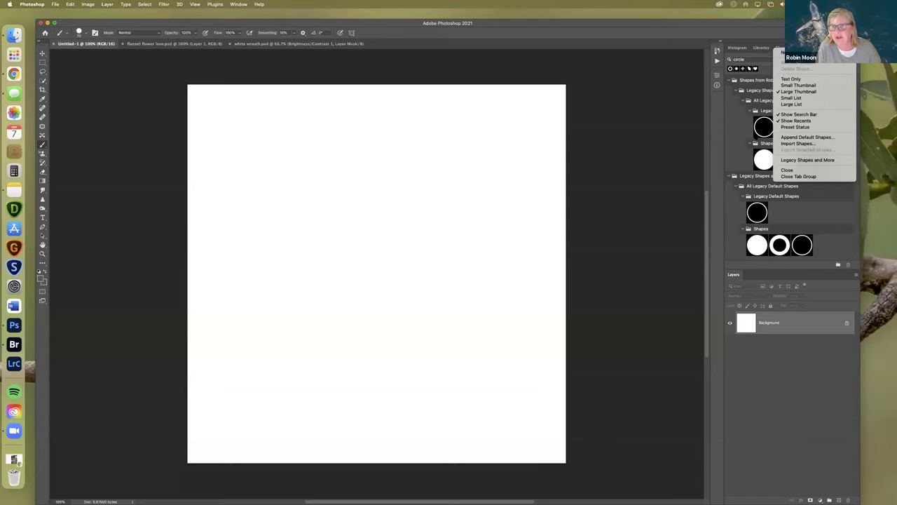
click(736, 133)
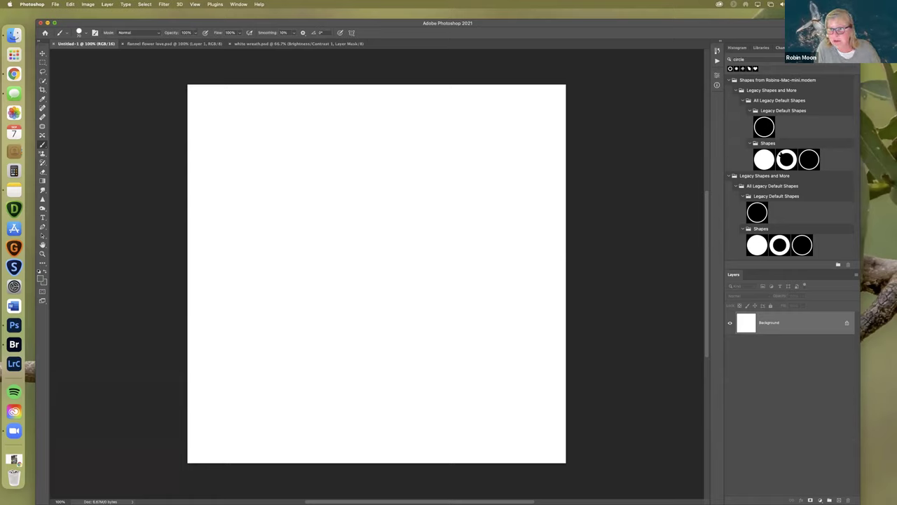
drag(785, 160, 367, 225)
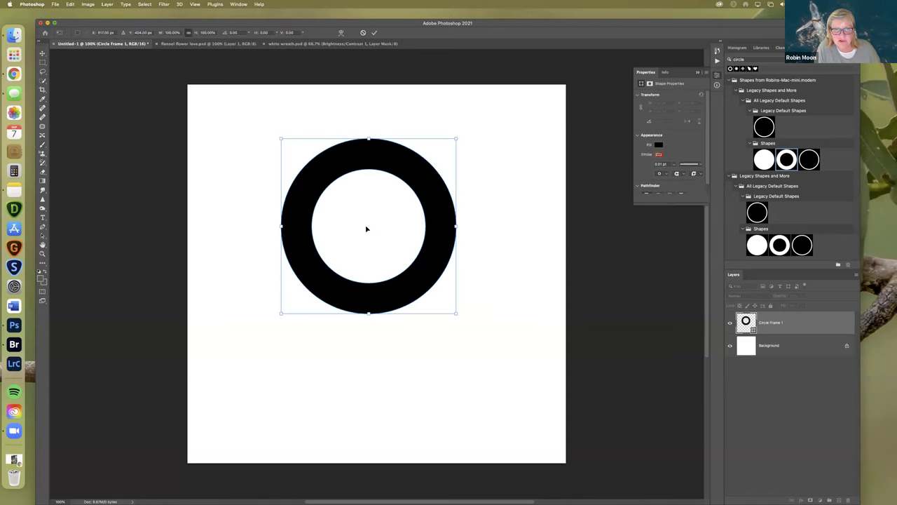
Enlarge and centre the black ring on the canvas, then close Properties and show Libraries
drag(456, 312, 525, 455)
drag(456, 294, 417, 290)
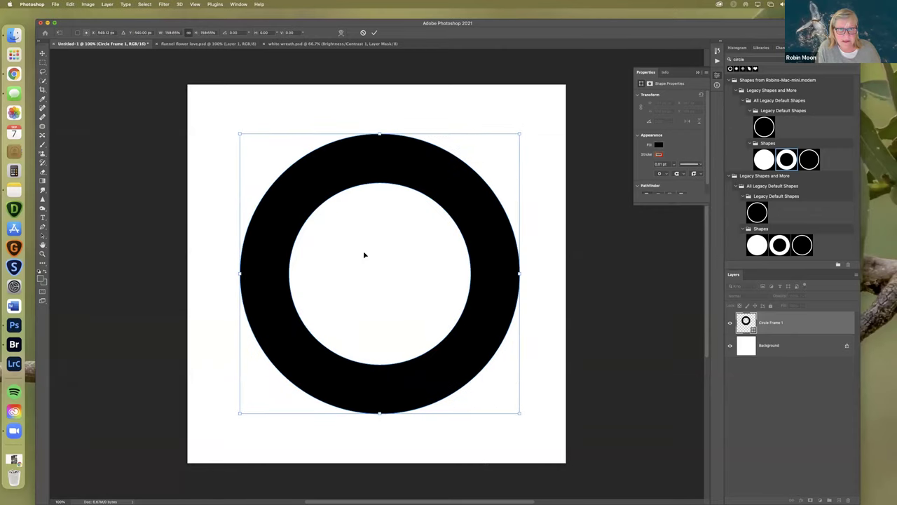
drag(366, 255, 369, 255)
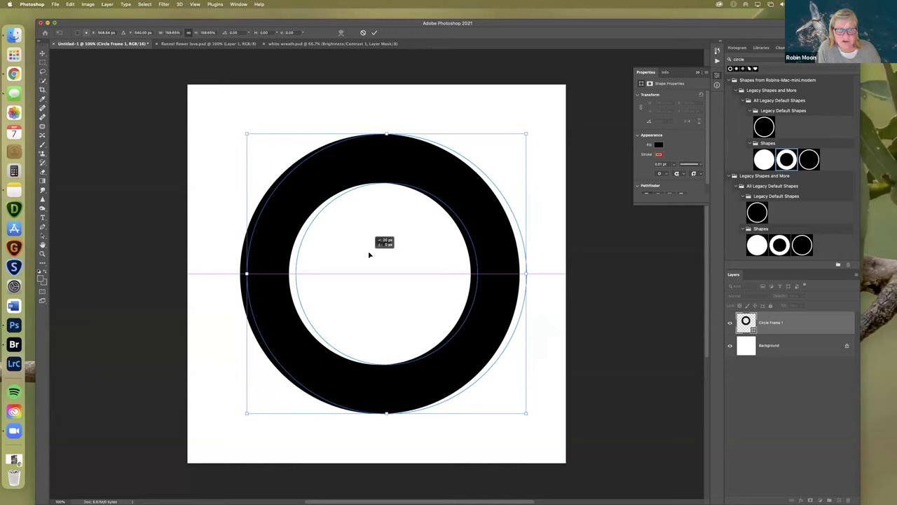
mouse_move(370, 255)
mouse_down()
mouse_move(380, 254)
mouse_move(358, 250)
mouse_up()
scroll(362, 252, right, 1)
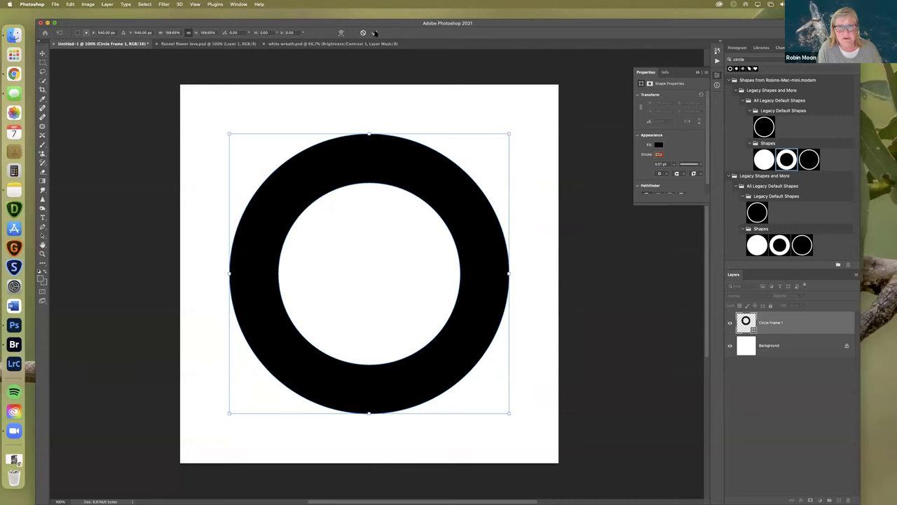
click(374, 32)
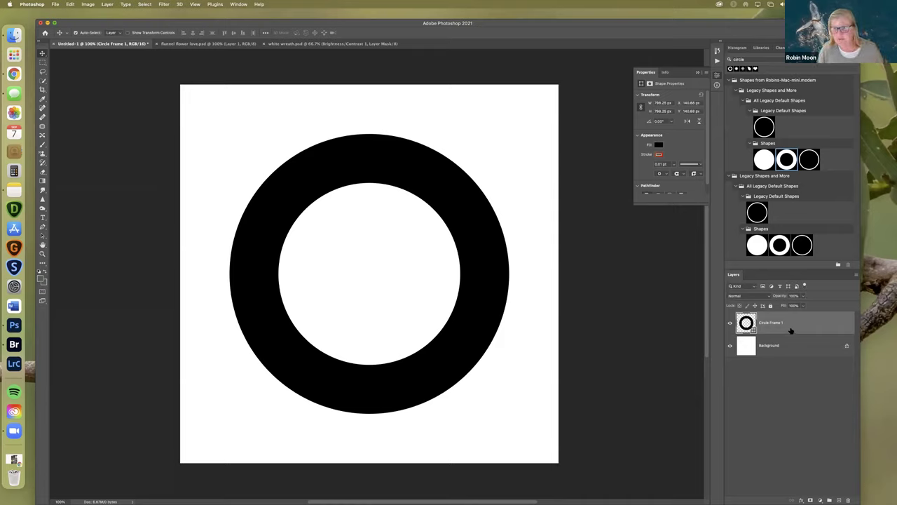
click(698, 73)
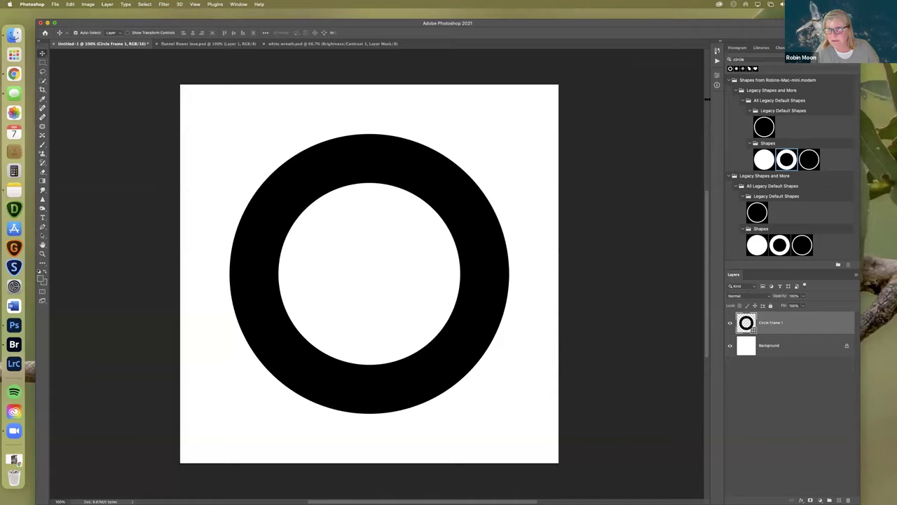
click(762, 48)
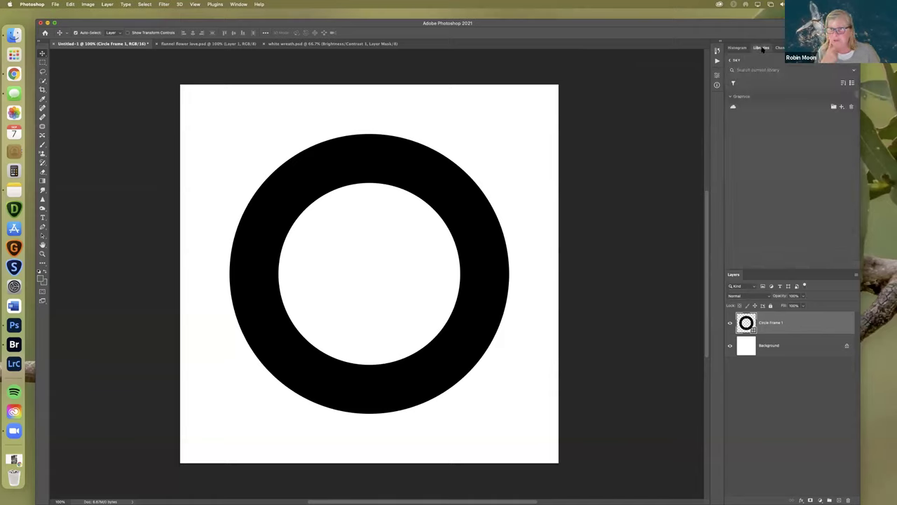
Browse the Animals, Backgrounds, Birds and Textures libraries for suitable graphics
click(731, 61)
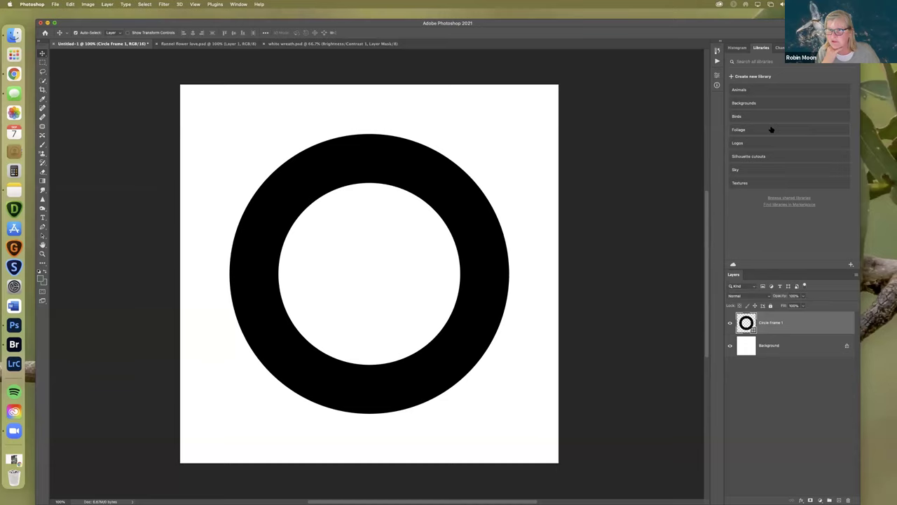
click(764, 92)
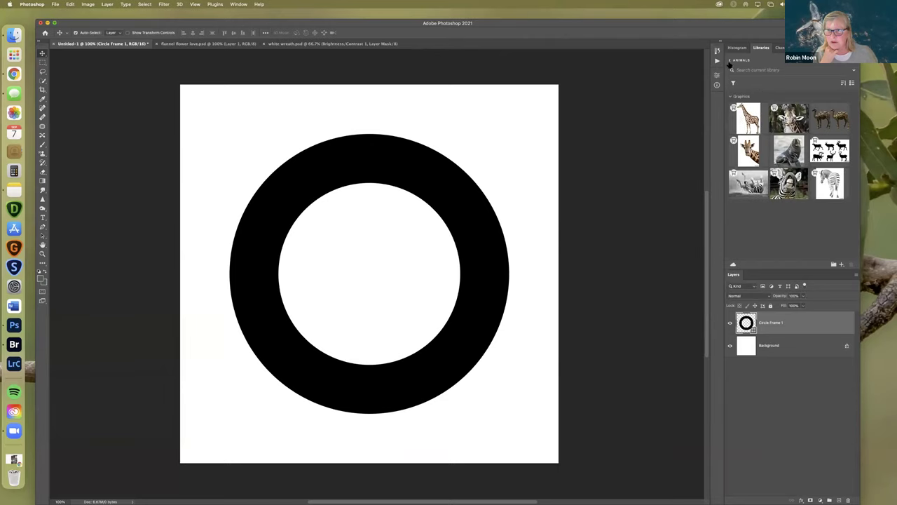
click(729, 62)
click(766, 102)
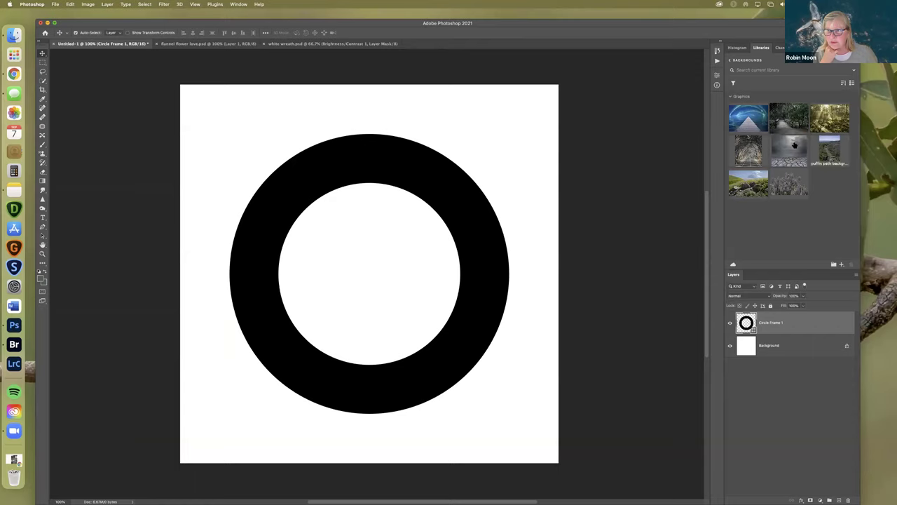
click(729, 62)
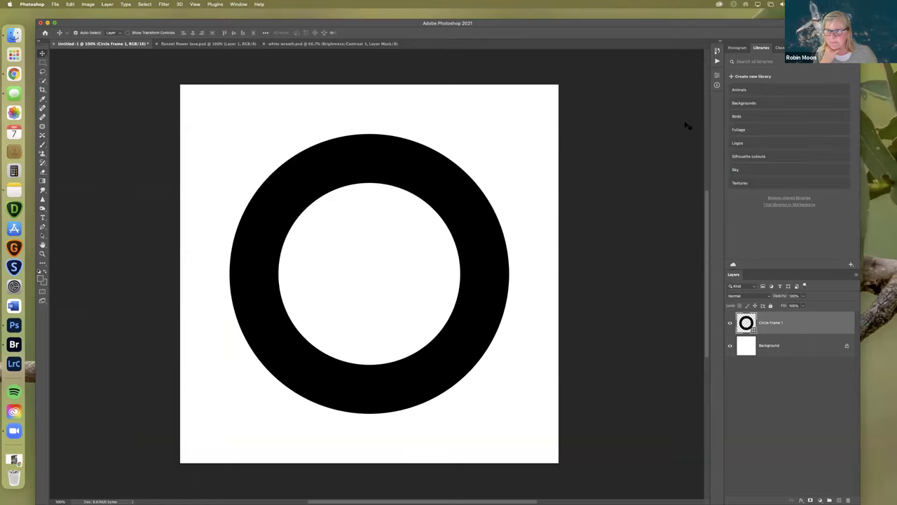
click(759, 116)
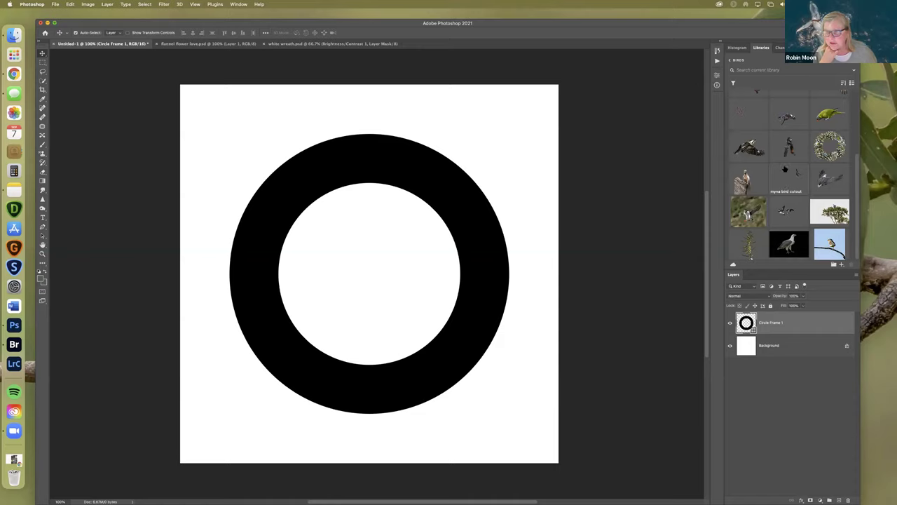
scroll(785, 170, up, 3)
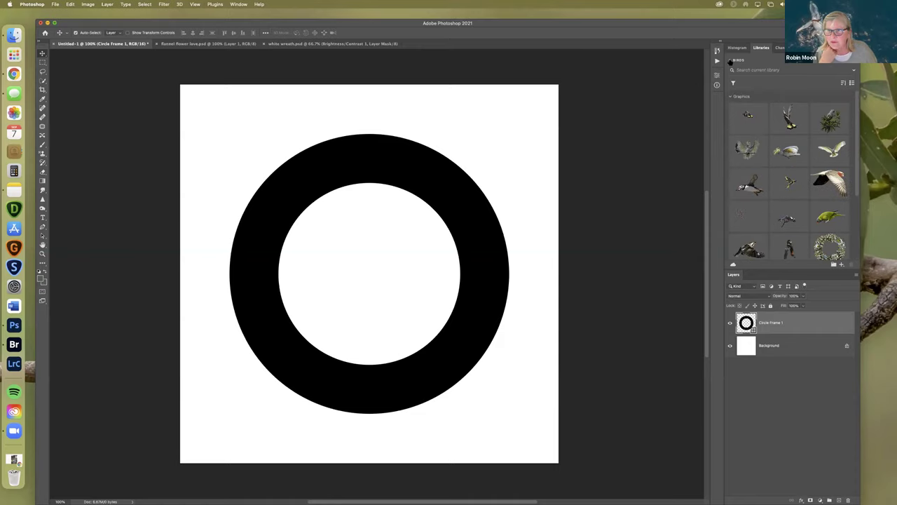
click(731, 60)
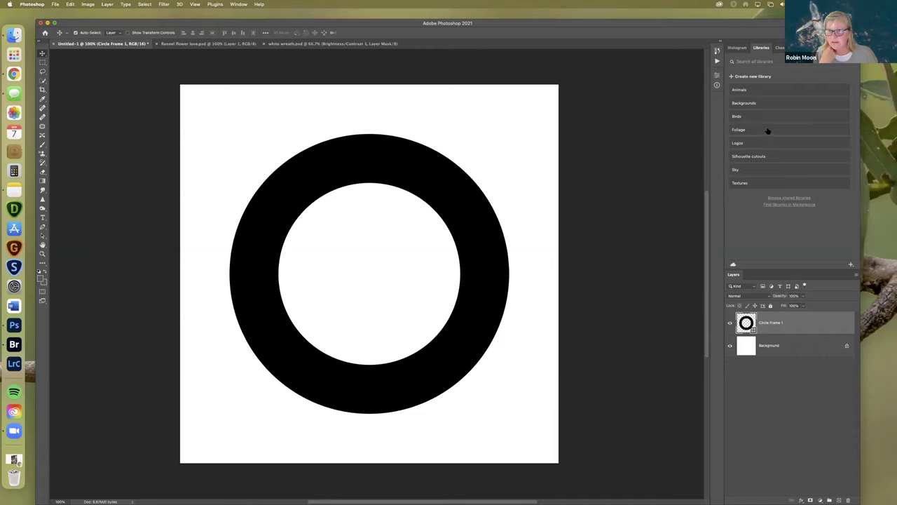
click(762, 184)
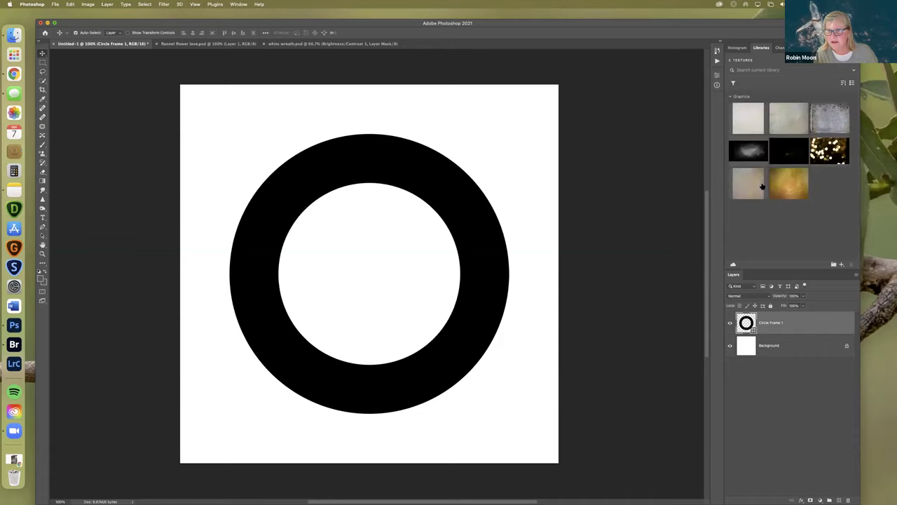
click(729, 61)
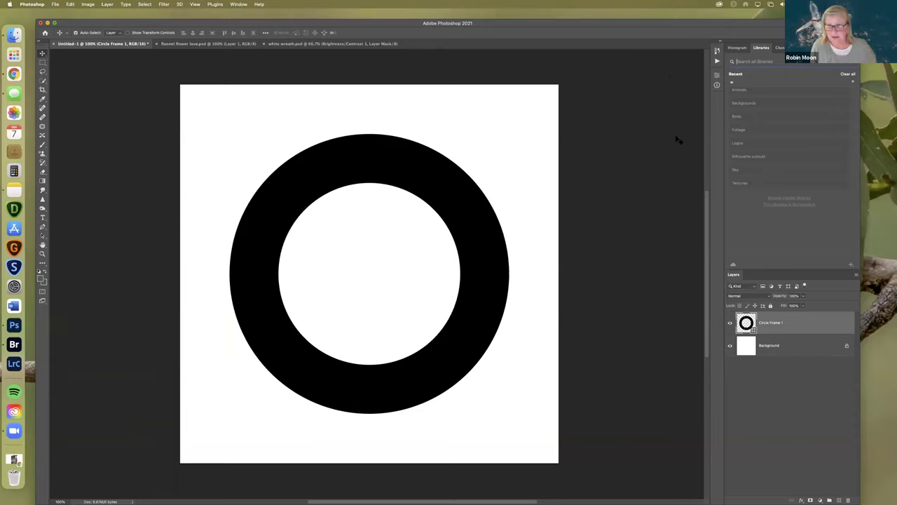
In the Foliage library, drag the 'pink native' graphic onto the canvas
click(740, 130)
click(739, 130)
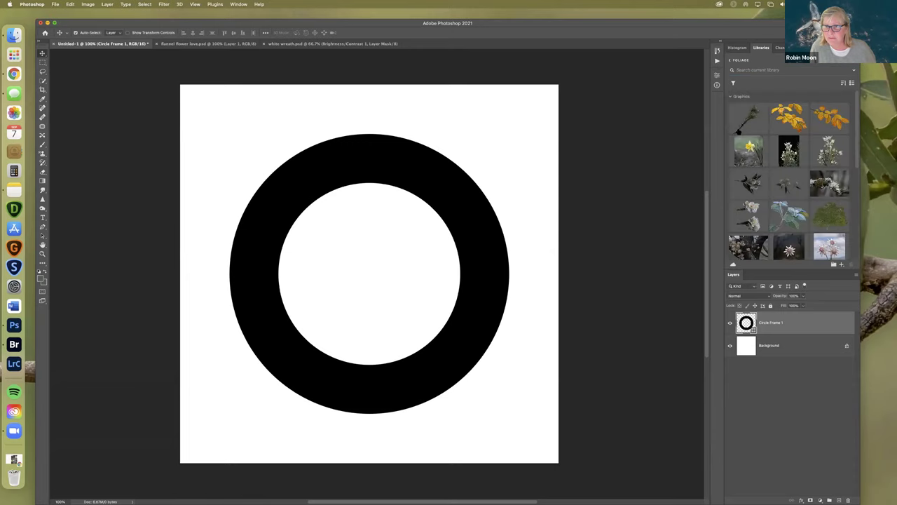
scroll(855, 140, down, 3)
scroll(855, 182, down, 1)
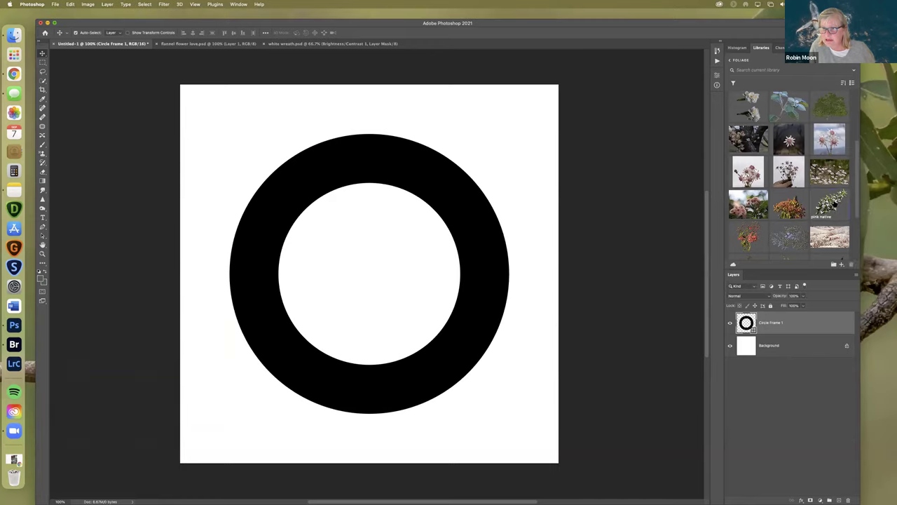
drag(834, 204, 431, 197)
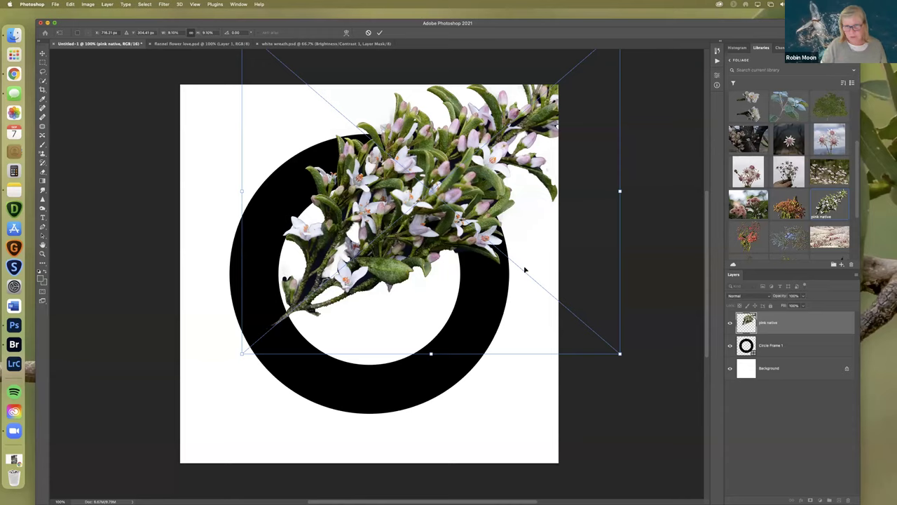
Scale the pink native sprig down and settle it over the ring's upper-left edge
drag(609, 344, 497, 246)
drag(375, 139, 330, 169)
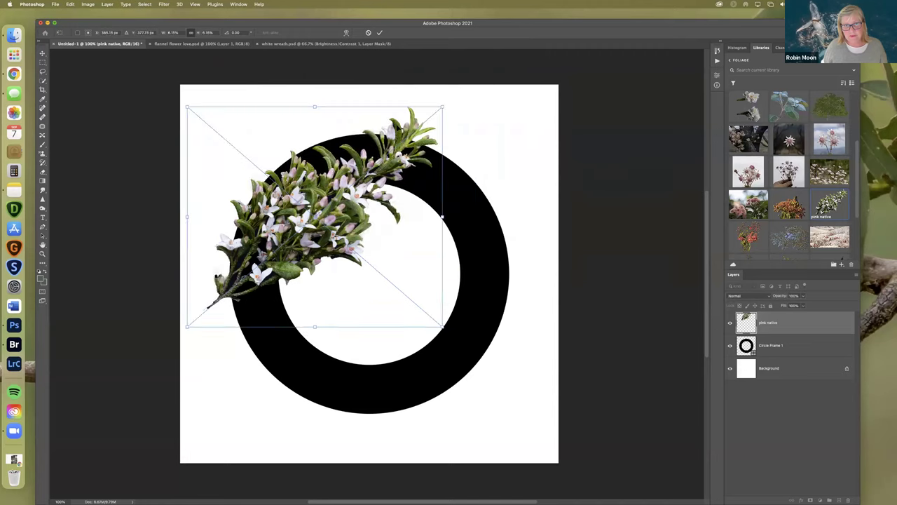
drag(442, 106, 356, 186)
drag(326, 212, 345, 147)
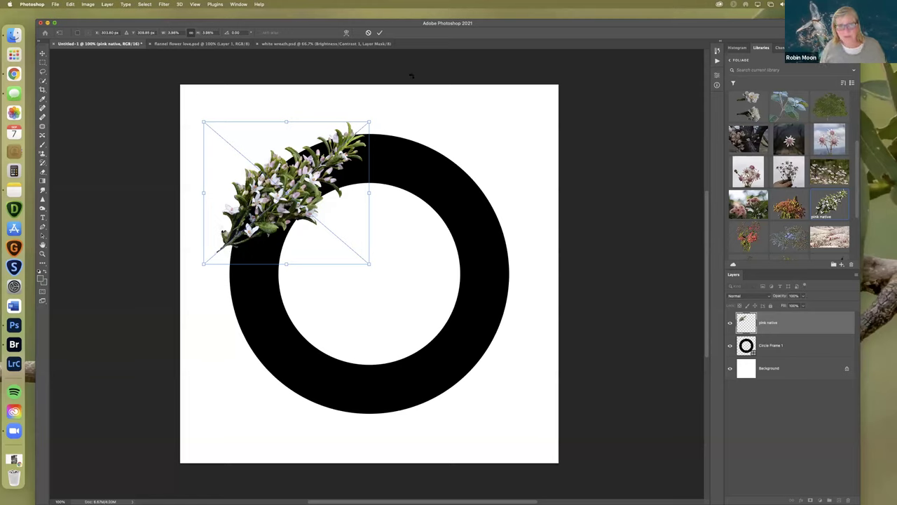
click(379, 33)
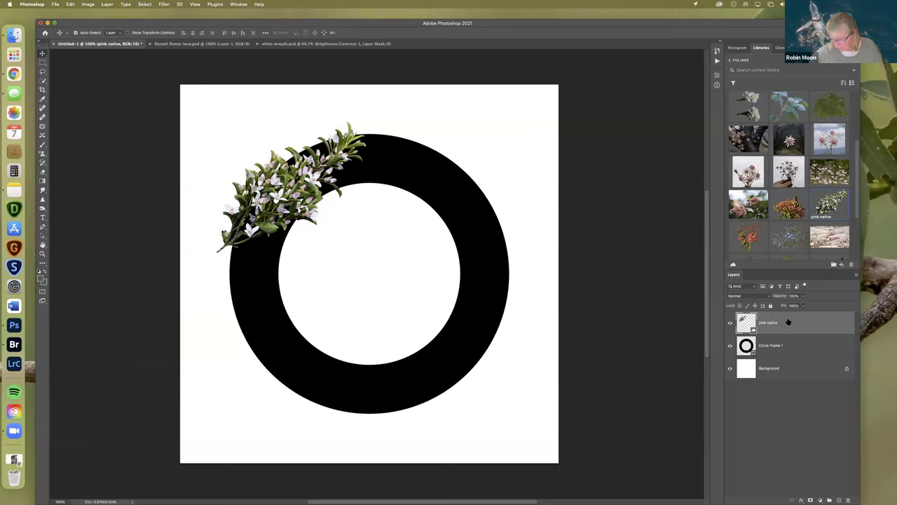
Duplicate the pink native layer three times, hide the copies, and reselect the original
key(super+j)
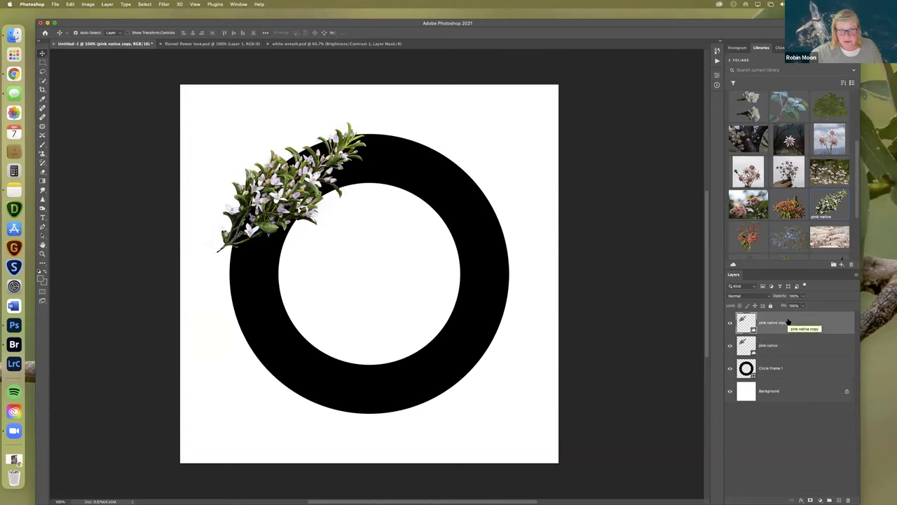
key(super+j)
key(super+j)
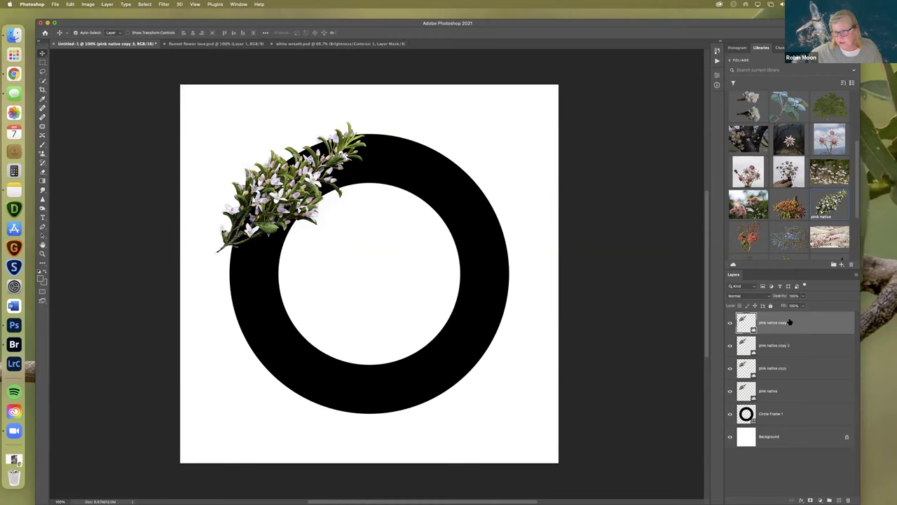
click(729, 323)
click(730, 346)
click(729, 368)
click(794, 392)
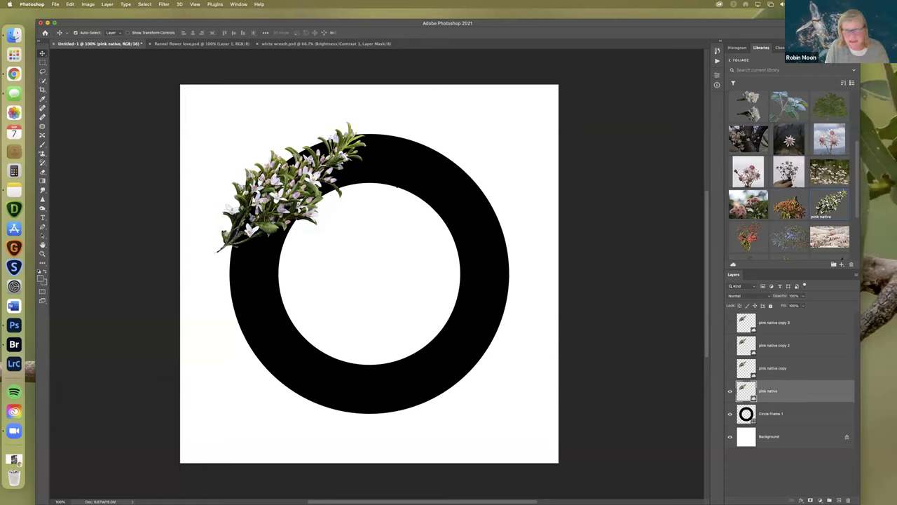
Warp the original sprig to follow the ring's curve, then show and select 'pink native copy'
key(super+t)
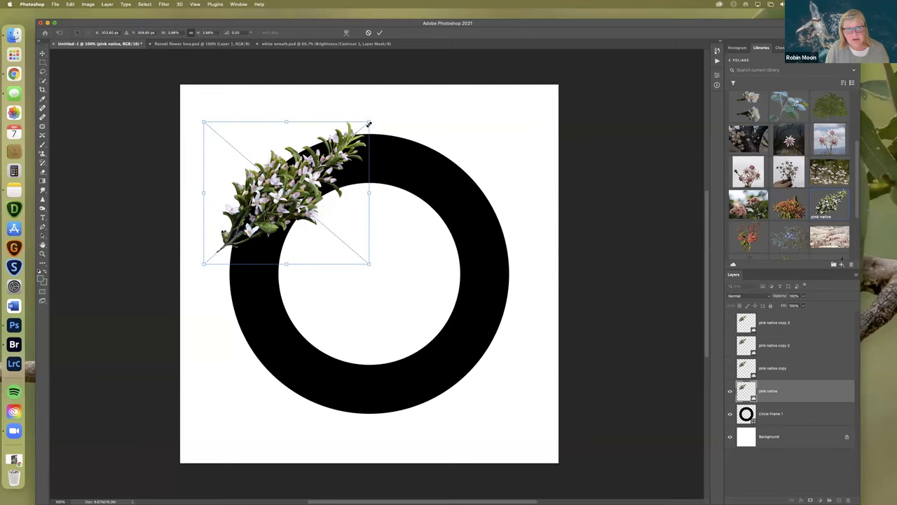
click(71, 4)
mouse_move(85, 159)
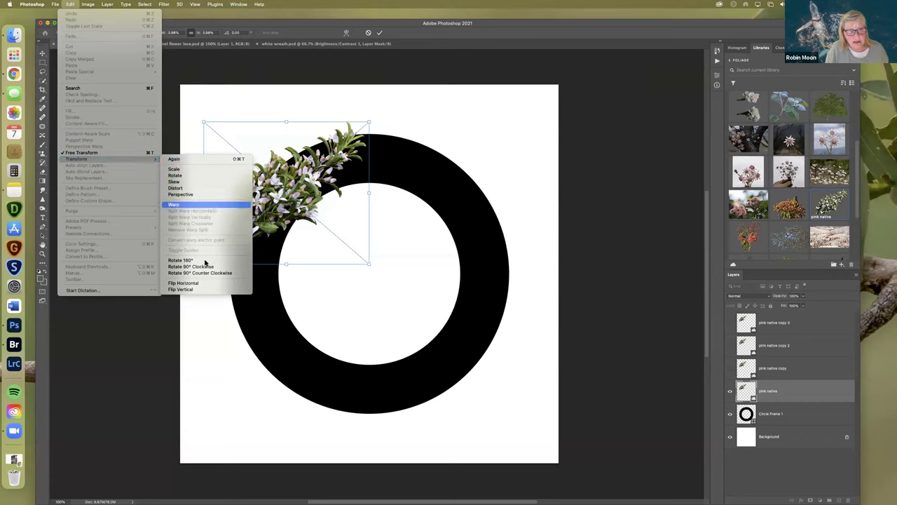
key(Return)
drag(222, 257, 232, 263)
drag(308, 159, 340, 139)
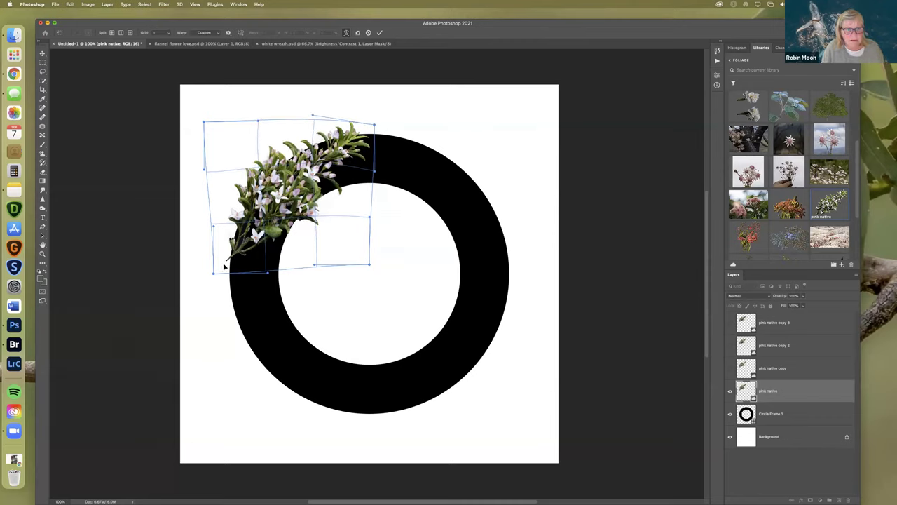
drag(226, 267, 228, 270)
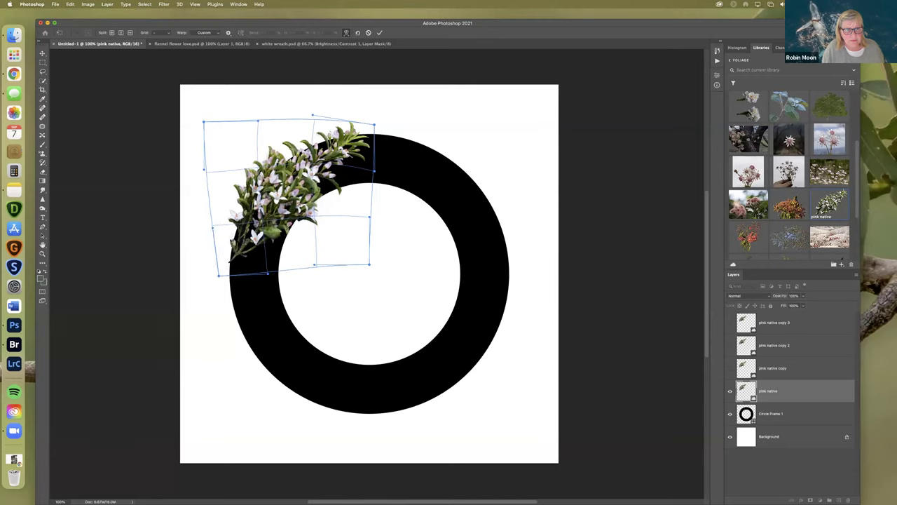
click(379, 33)
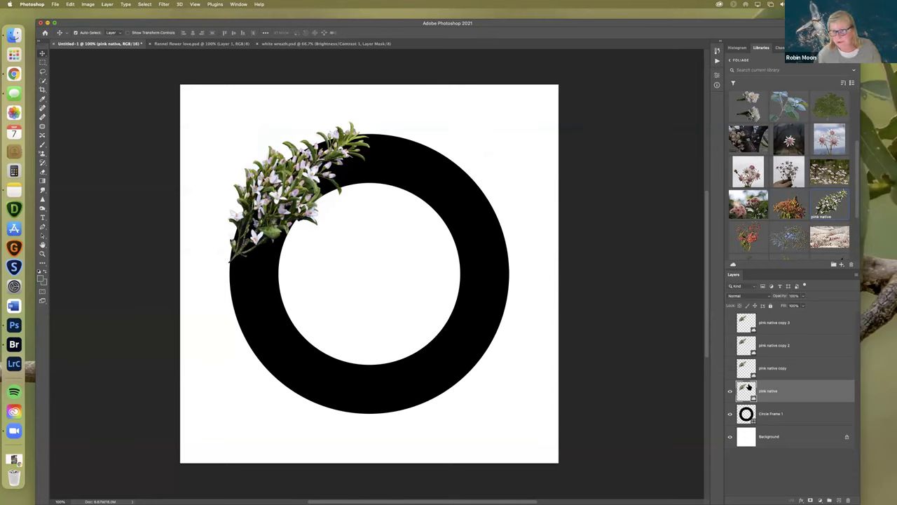
click(729, 370)
click(795, 370)
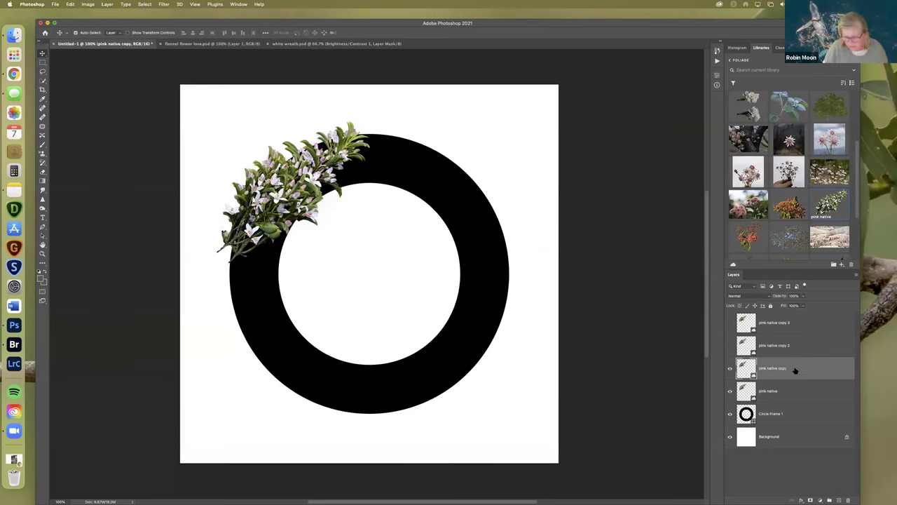
Move and slightly rotate the copied sprig onto the ring's left side
key(super+t)
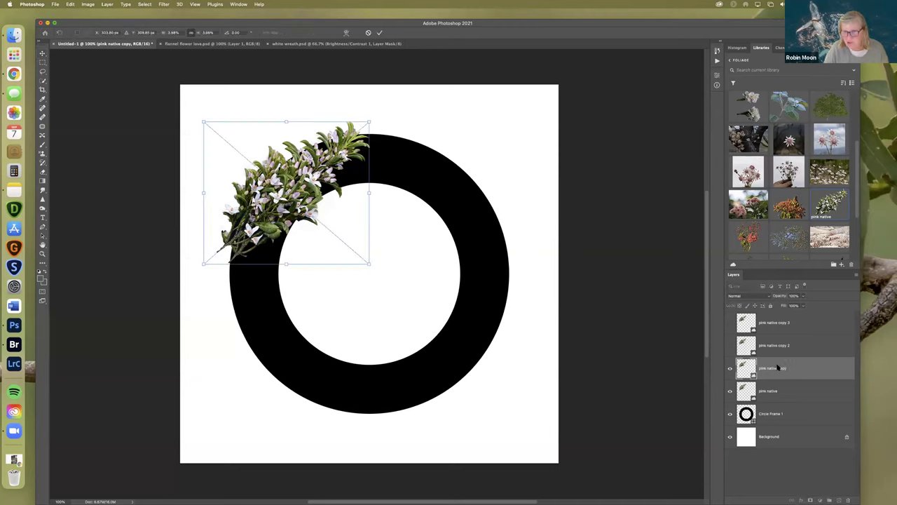
drag(375, 190, 410, 228)
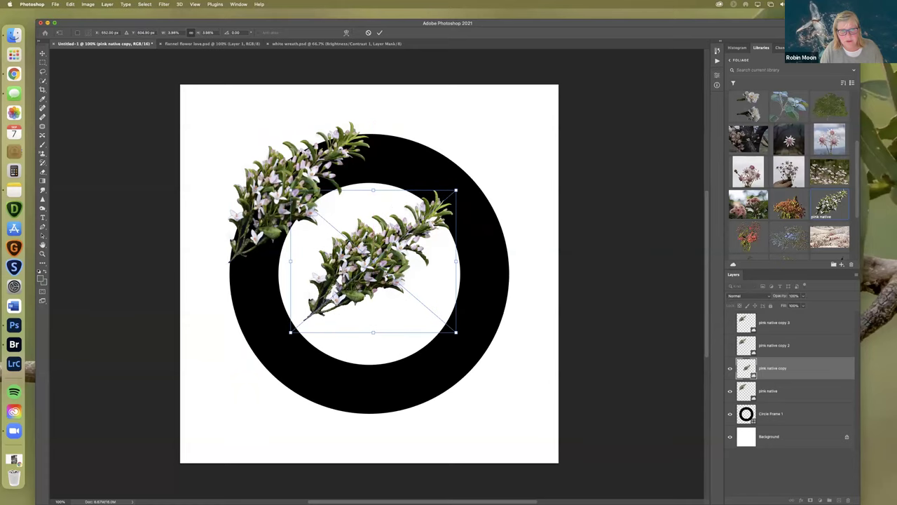
drag(289, 287, 287, 278)
drag(384, 220, 267, 276)
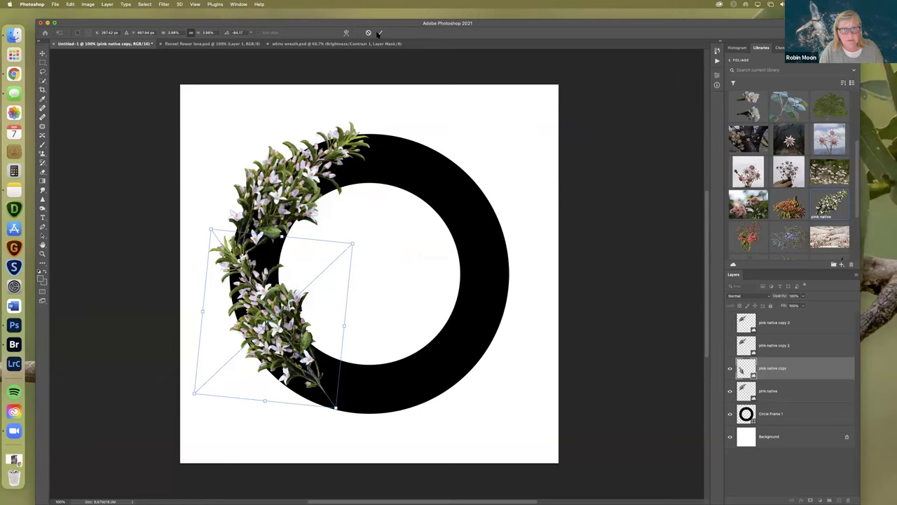
key(Return)
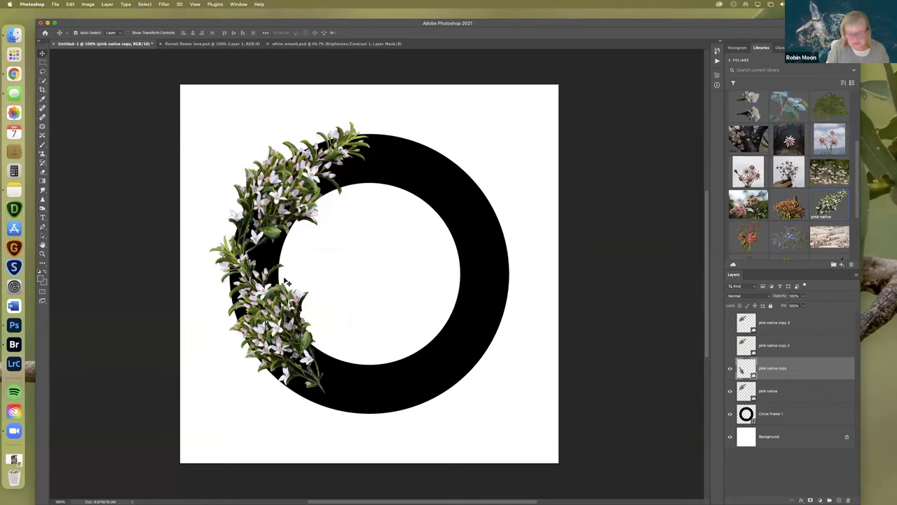
Warp the flower spray so it curves down along the ring's left side
key(super+t)
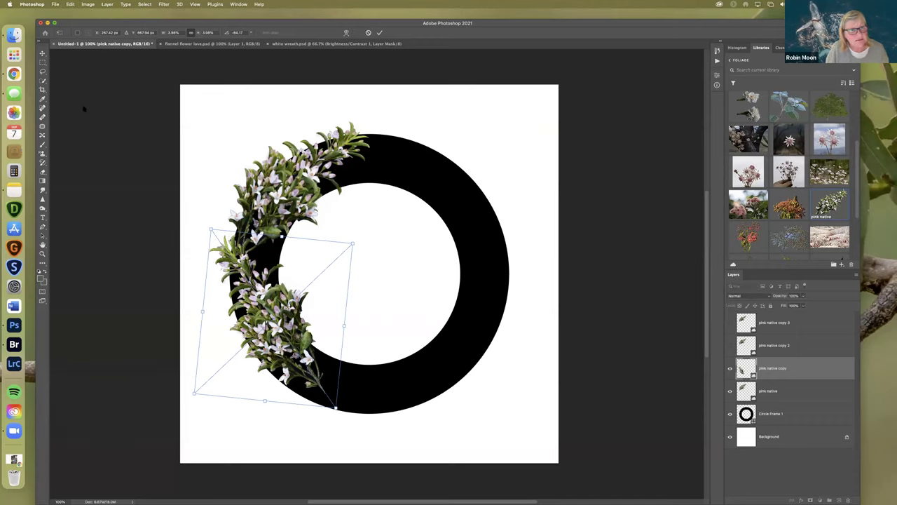
click(70, 4)
mouse_move(154, 159)
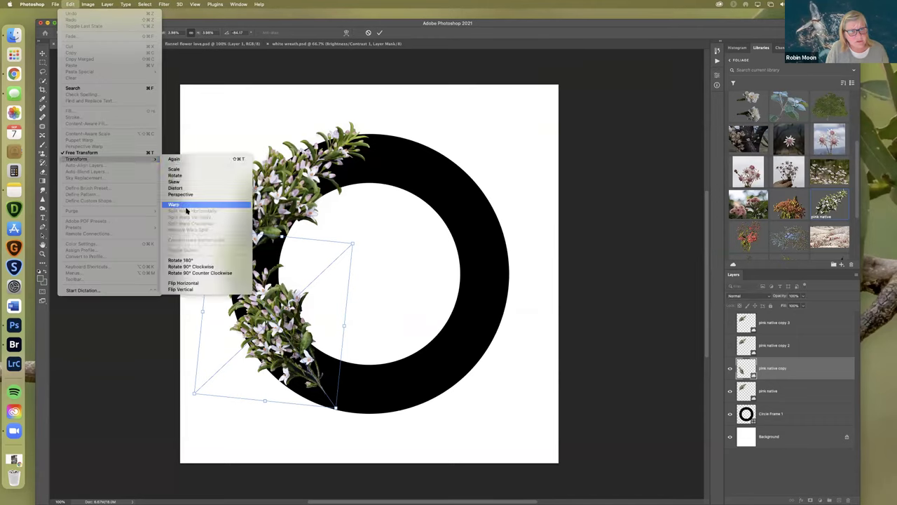
click(176, 204)
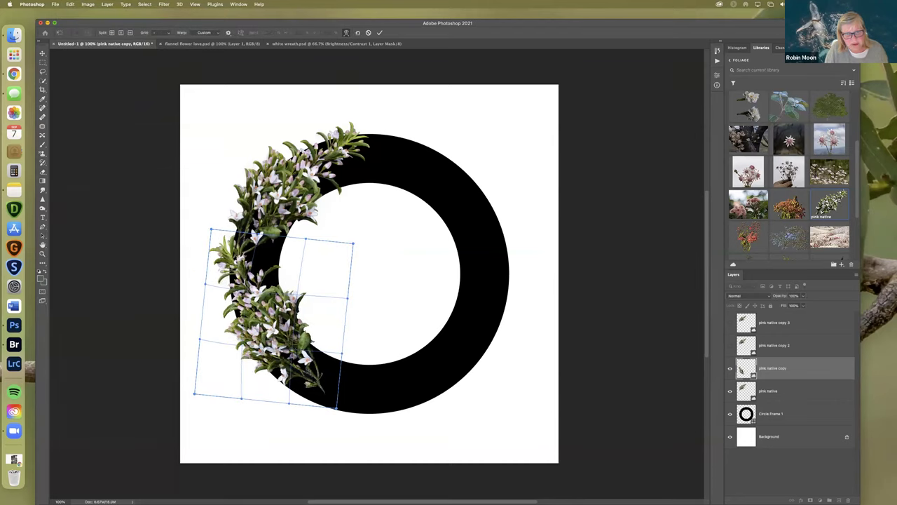
drag(341, 352, 344, 352)
drag(206, 284, 217, 285)
drag(248, 246, 237, 245)
drag(253, 301, 243, 299)
drag(275, 269, 259, 281)
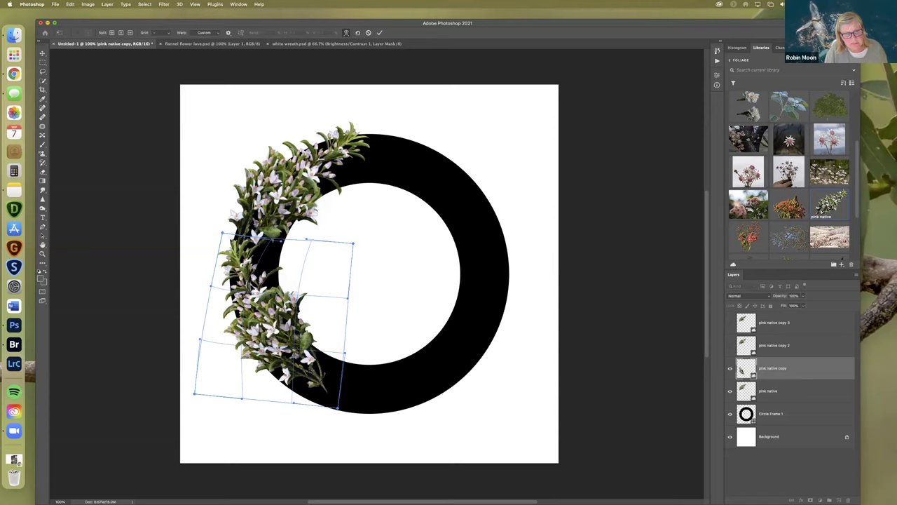
drag(259, 280, 265, 280)
click(379, 33)
Nudge the warped spray up and left along the ring, then show pink native copy 2
key(super+t)
drag(286, 285, 279, 273)
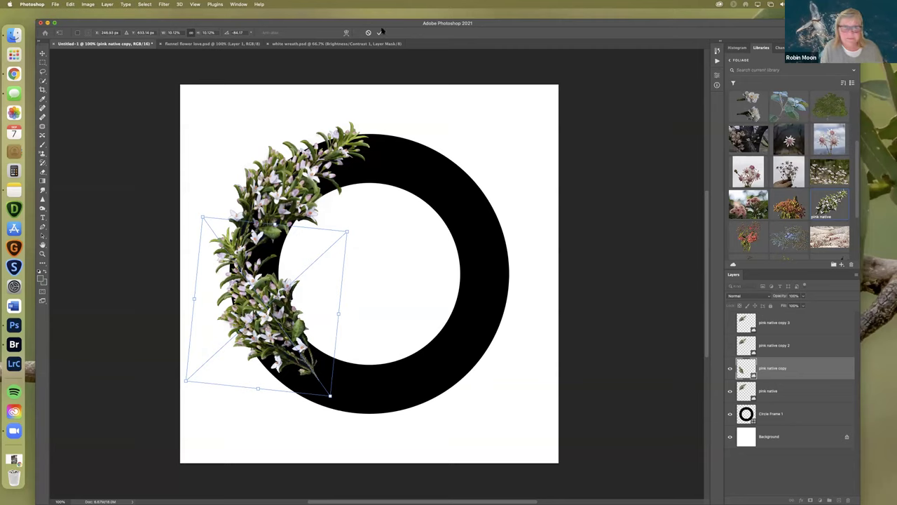
key(Return)
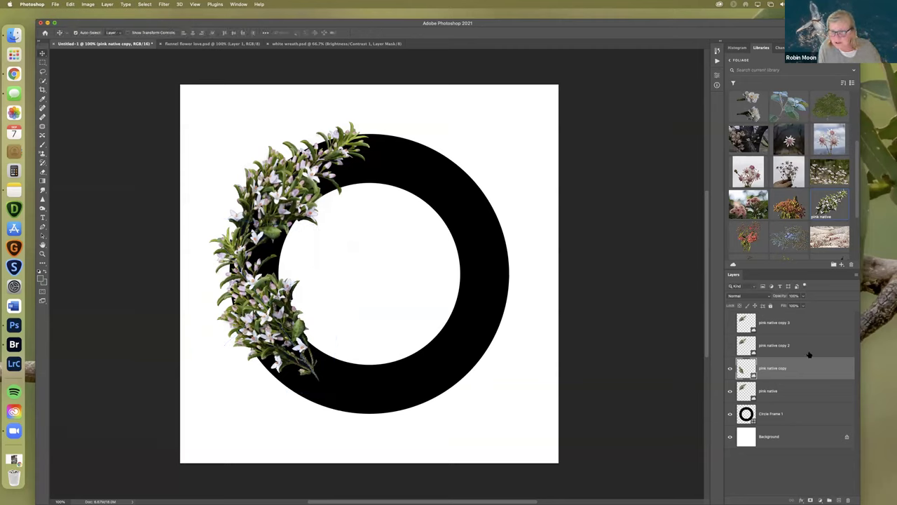
click(729, 345)
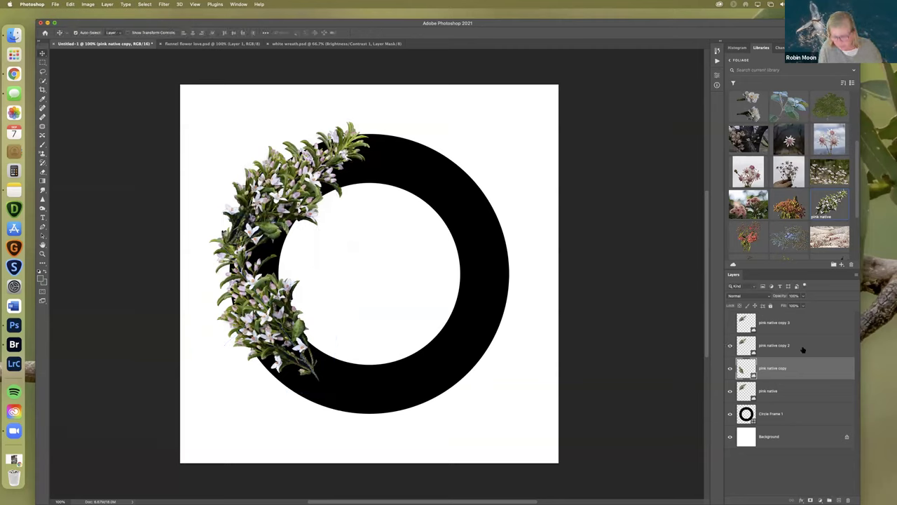
Flip, rotate and move pink native copy 2 onto the ring's lower right side
click(803, 348)
key(ctrl+t)
drag(353, 211, 457, 254)
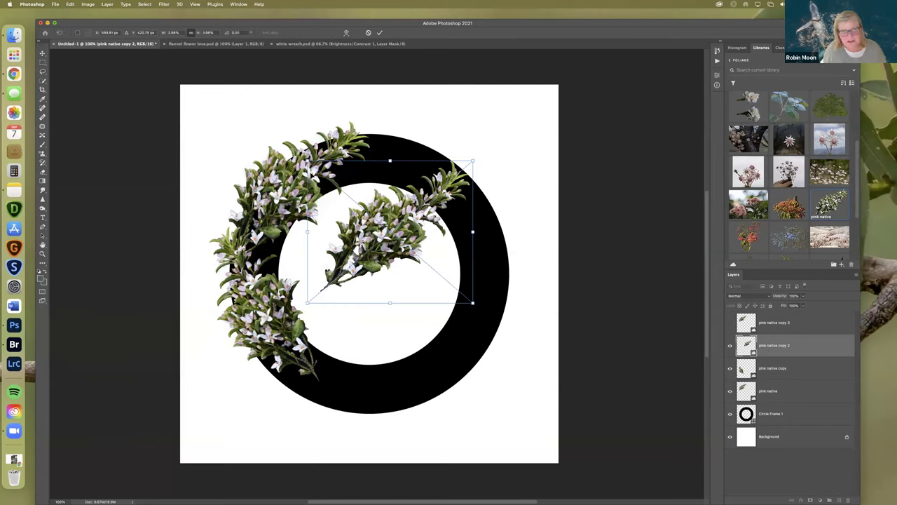
drag(390, 155, 399, 433)
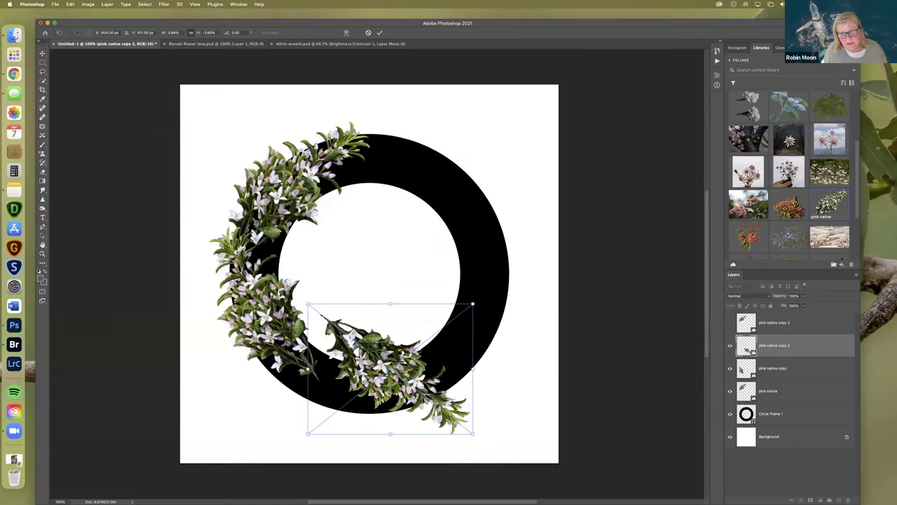
drag(484, 441, 494, 311)
drag(466, 348, 482, 340)
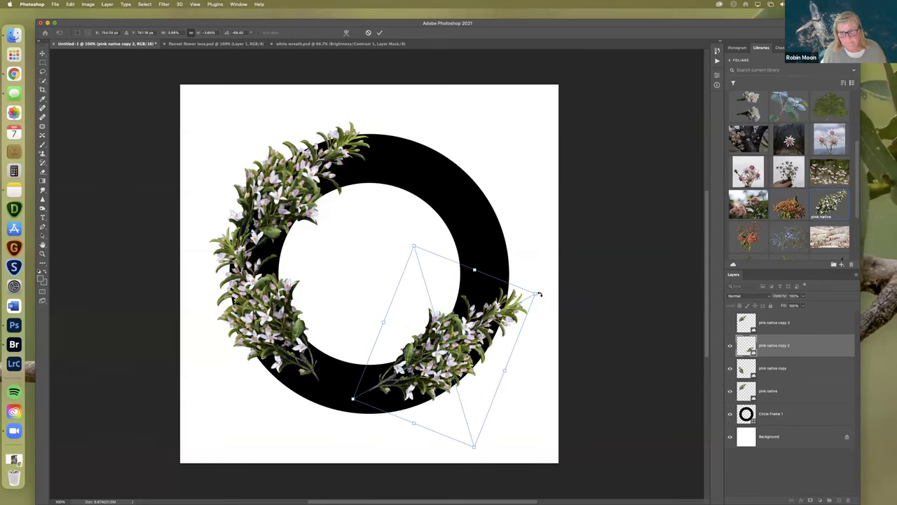
drag(530, 282, 527, 278)
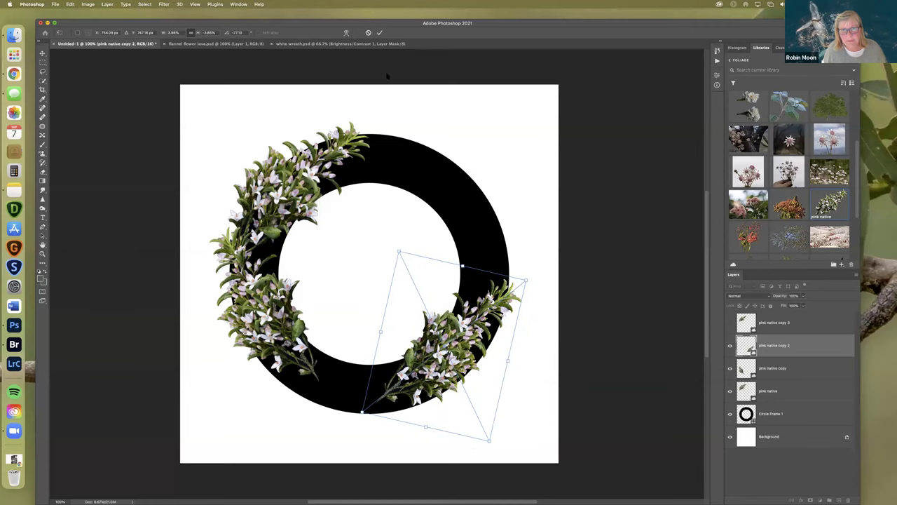
key(Return)
Show pink native copy 3, then flip, rotate and place it on the ring's upper right side
click(729, 323)
click(784, 323)
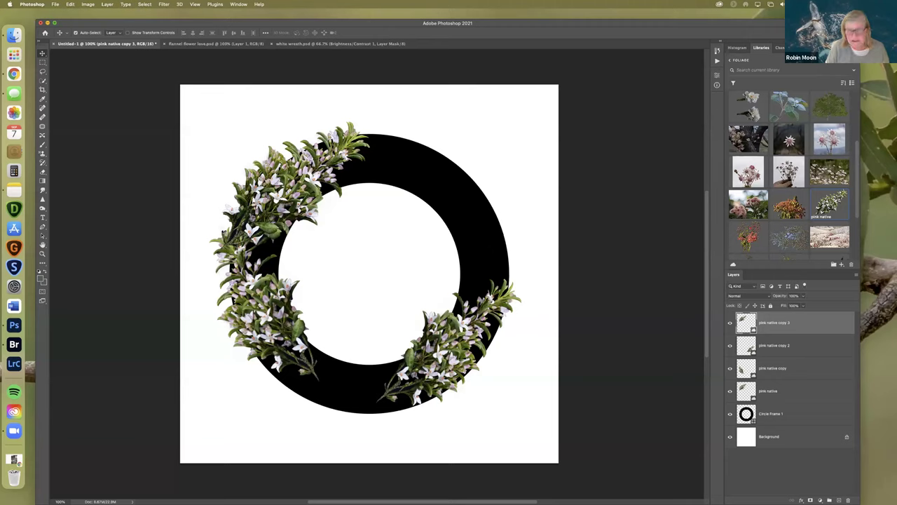
key(super+t)
mouse_move(409, 204)
mouse_down()
mouse_move(424, 205)
mouse_move(410, 196)
mouse_up()
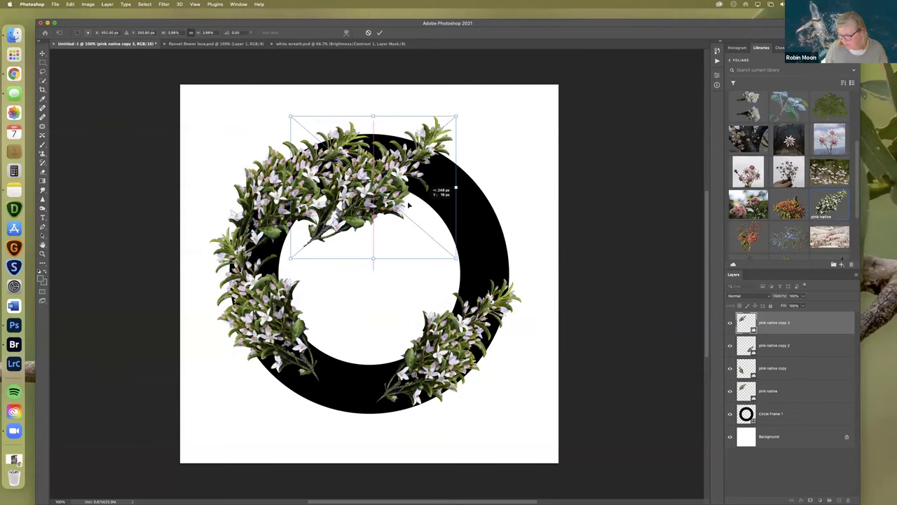
mouse_move(397, 280)
mouse_down()
mouse_move(392, 344)
mouse_move(429, 289)
mouse_move(415, 212)
mouse_up()
drag(273, 184, 299, 275)
mouse_move(303, 204)
mouse_down()
mouse_move(488, 252)
mouse_move(480, 246)
mouse_up()
key(ctrl+Up)
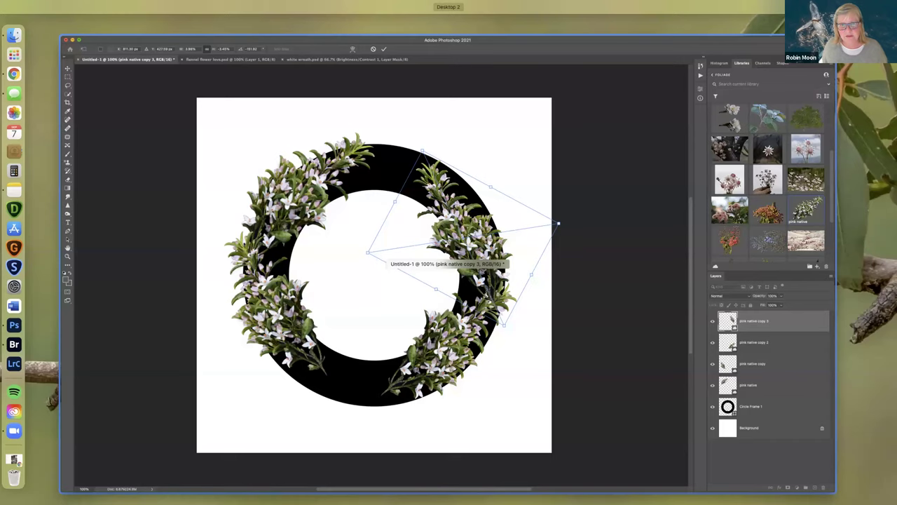
mouse_move(448, 5)
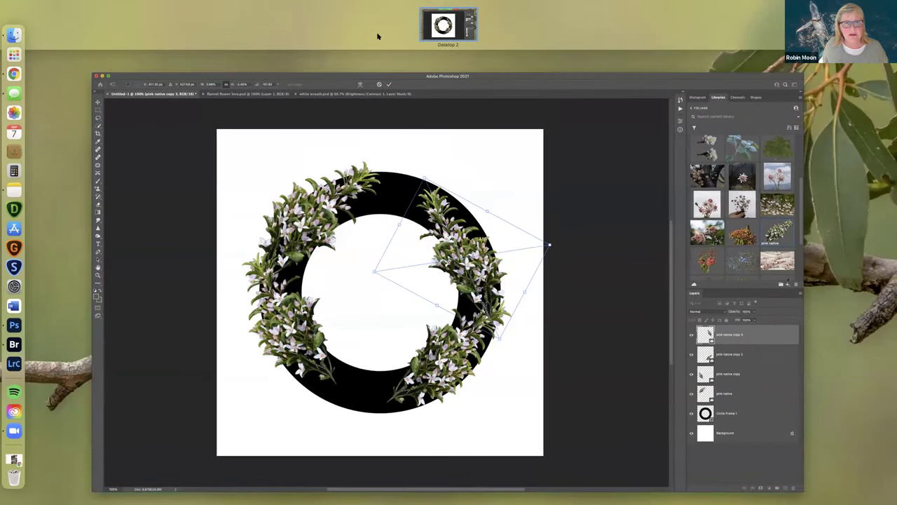
click(640, 251)
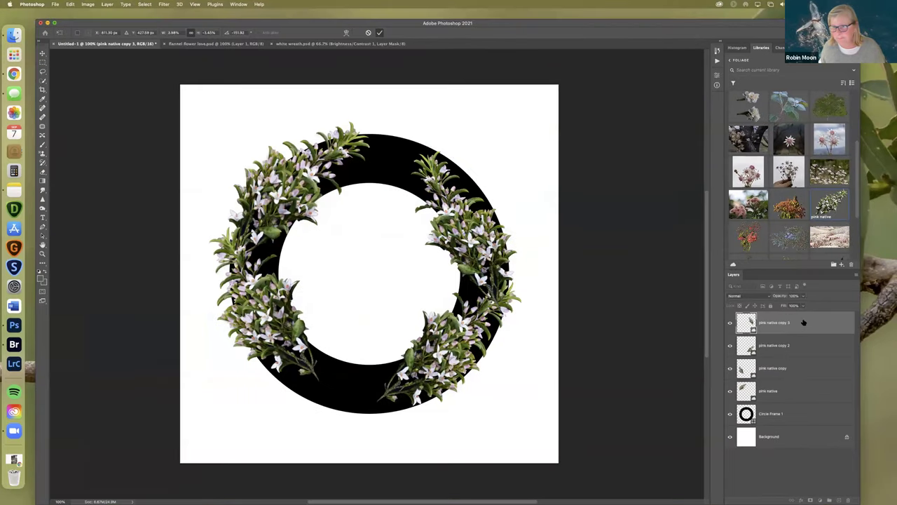
key(Return)
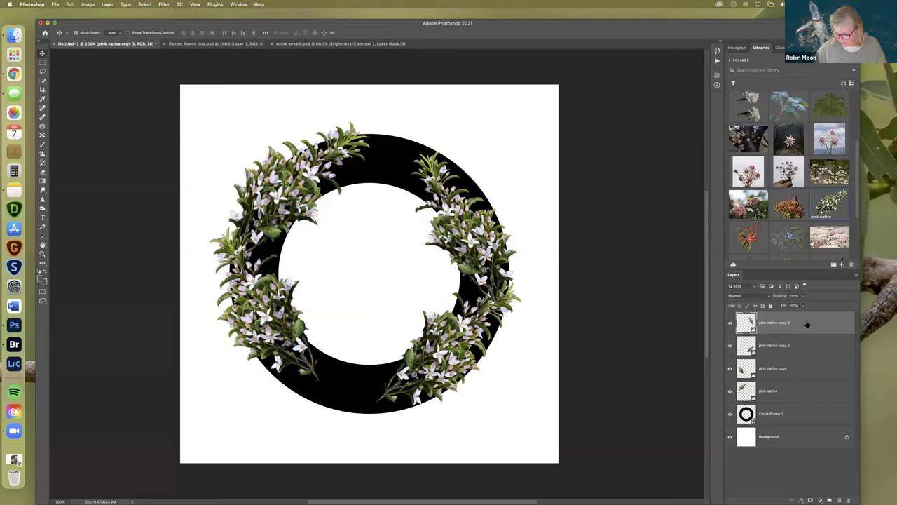
Duplicate the flower spray twice, then rotate and move copy 5 along the ring's bottom
key(super+j)
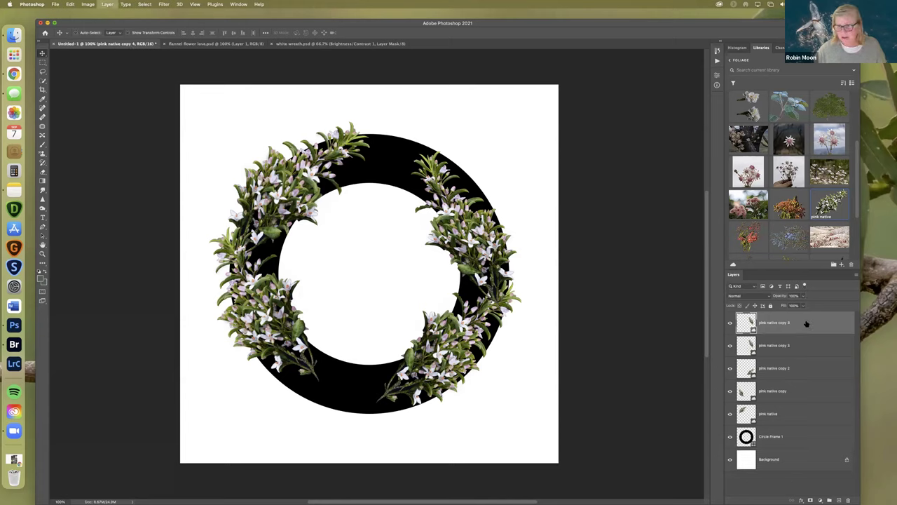
key(super+j)
key(super+t)
drag(372, 320, 294, 379)
drag(279, 433, 304, 423)
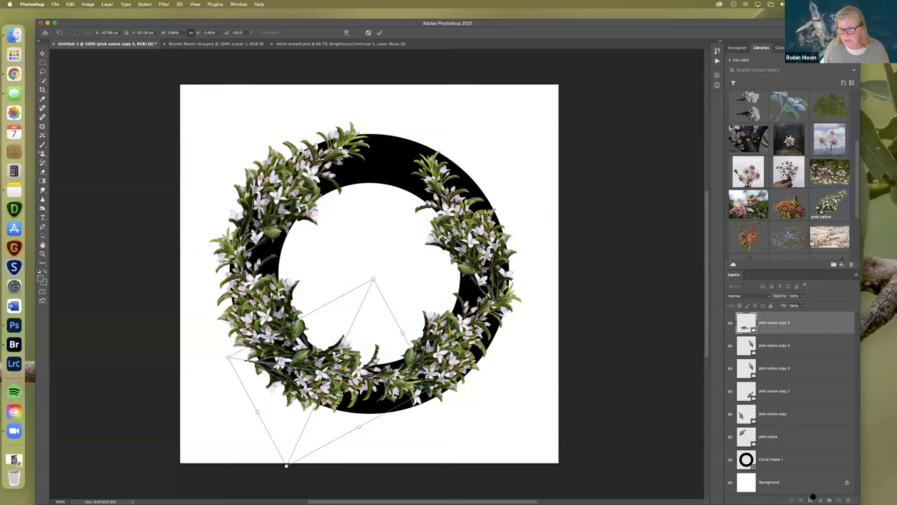
click(379, 32)
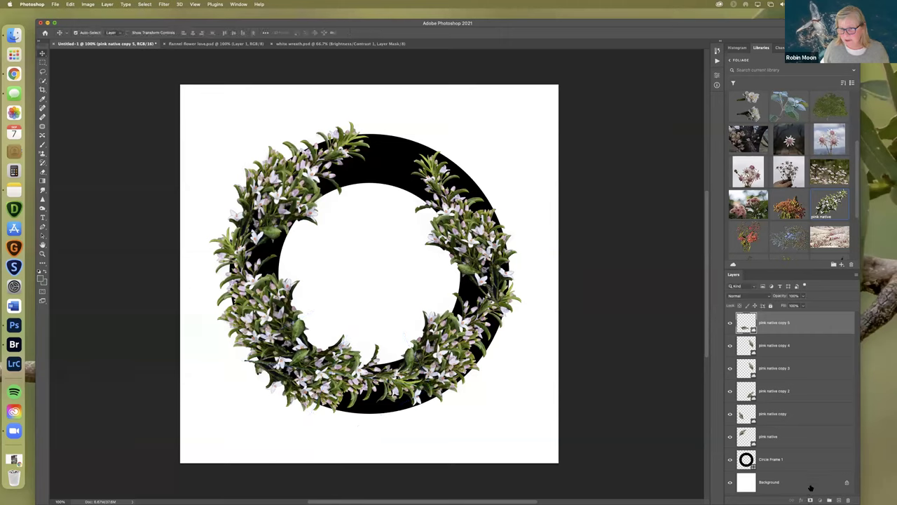
Mask pink native copy 5 and paint out stray leaves at the wreath's inner bottom and lower-left
click(810, 499)
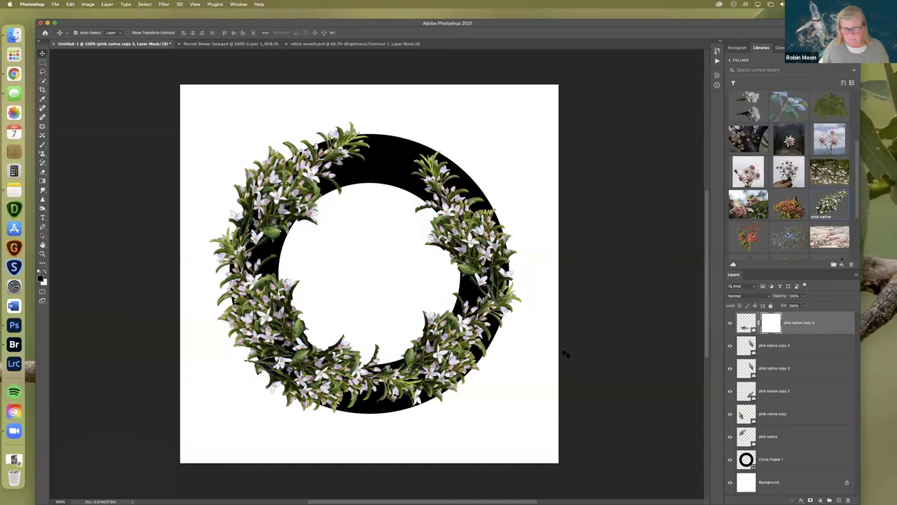
key(b)
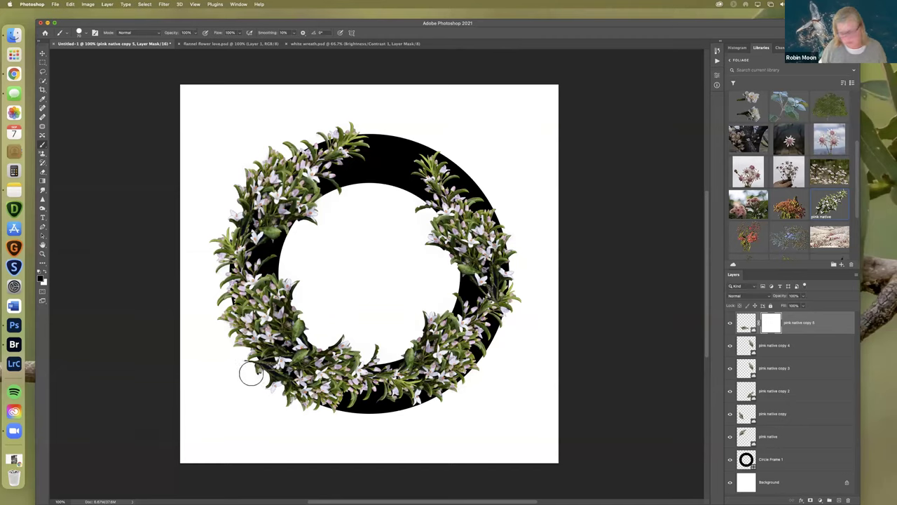
click(372, 353)
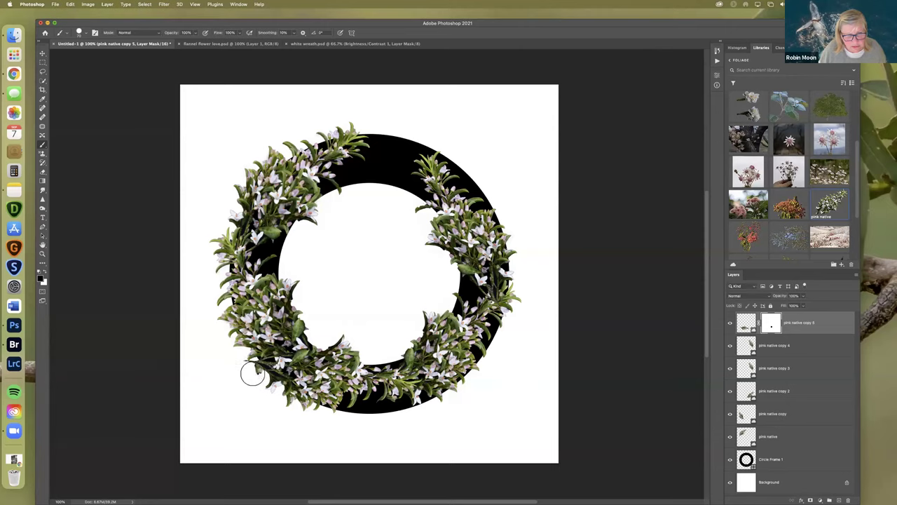
click(253, 374)
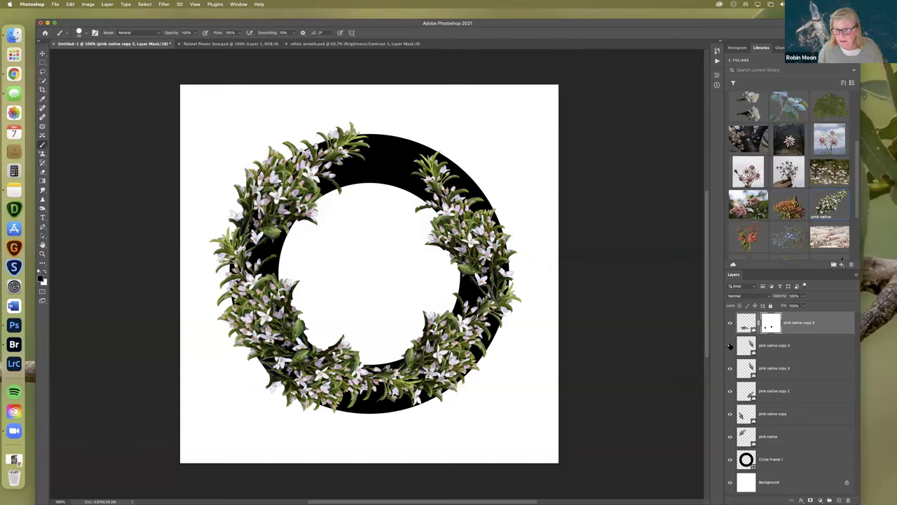
Rotate and move pink native copy 4 onto the ring's upper-right, then add a layer mask
click(809, 347)
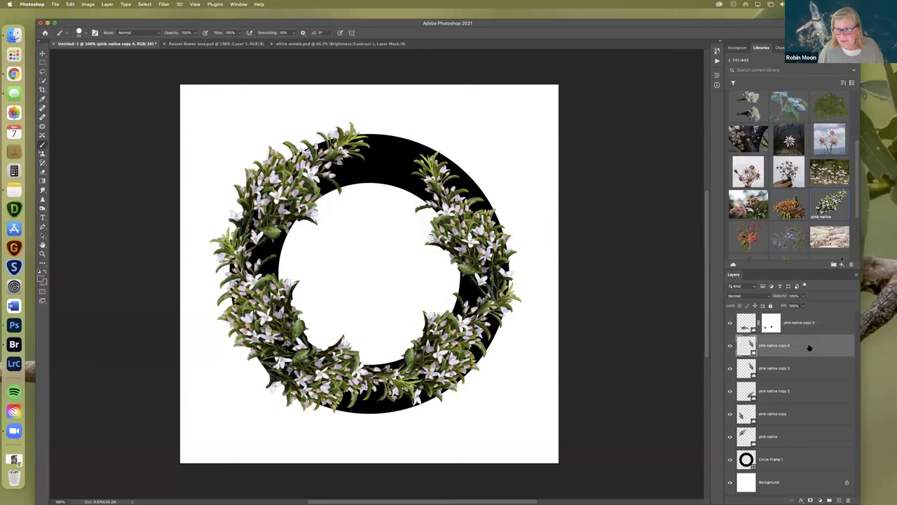
key(ctrl+t)
drag(565, 216, 465, 174)
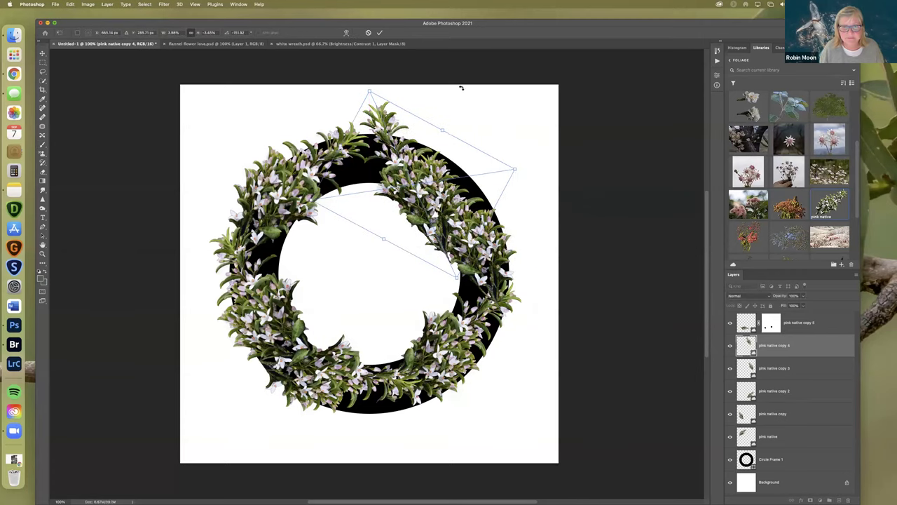
drag(462, 88, 482, 78)
drag(455, 108, 415, 124)
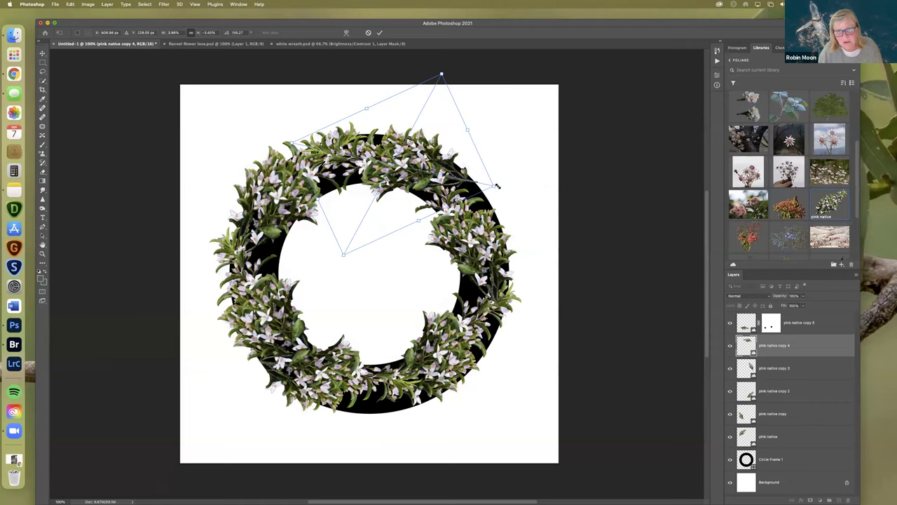
drag(473, 179, 475, 180)
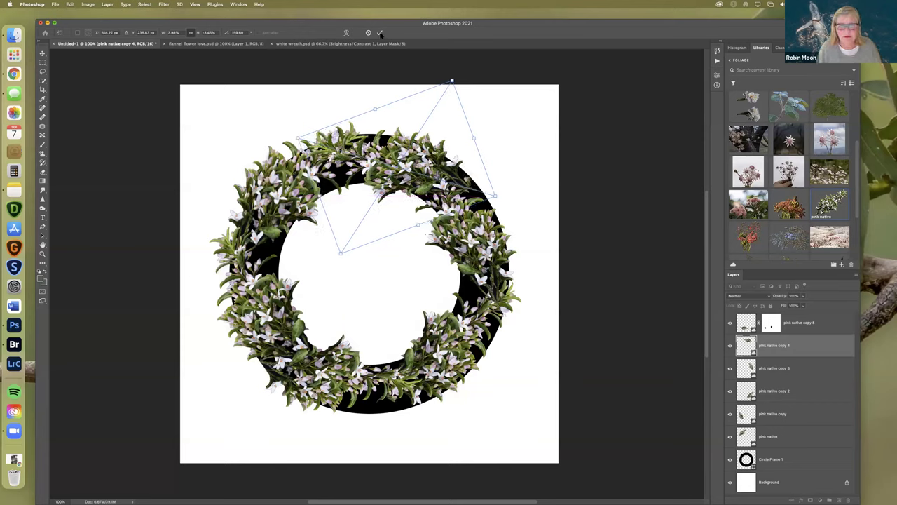
click(811, 497)
key(b)
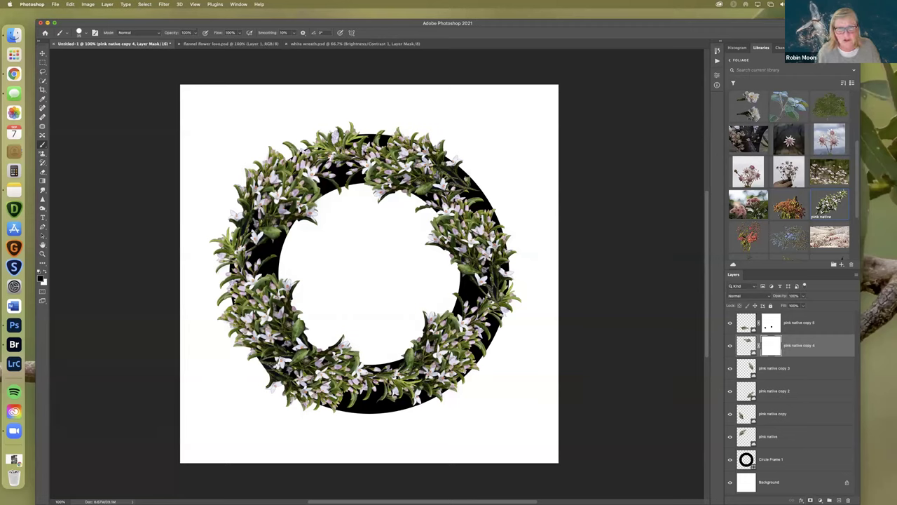
Paint out copy 4's overlapping leaves near the wreath's top right, restoring one over-painted spot
drag(370, 155, 394, 157)
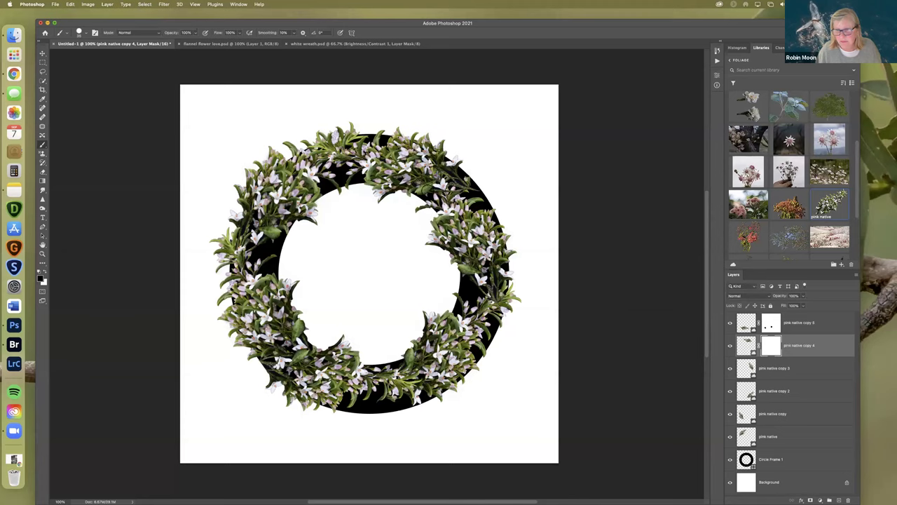
click(397, 165)
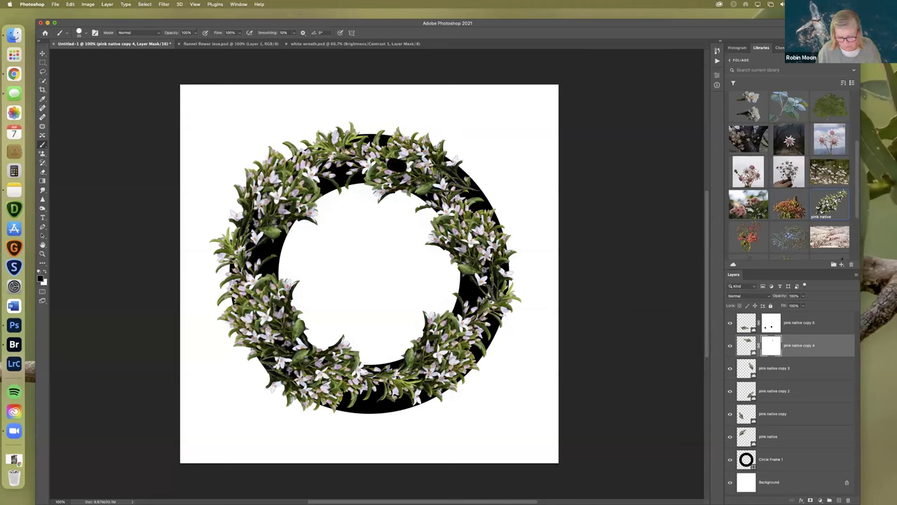
key(x)
click(396, 165)
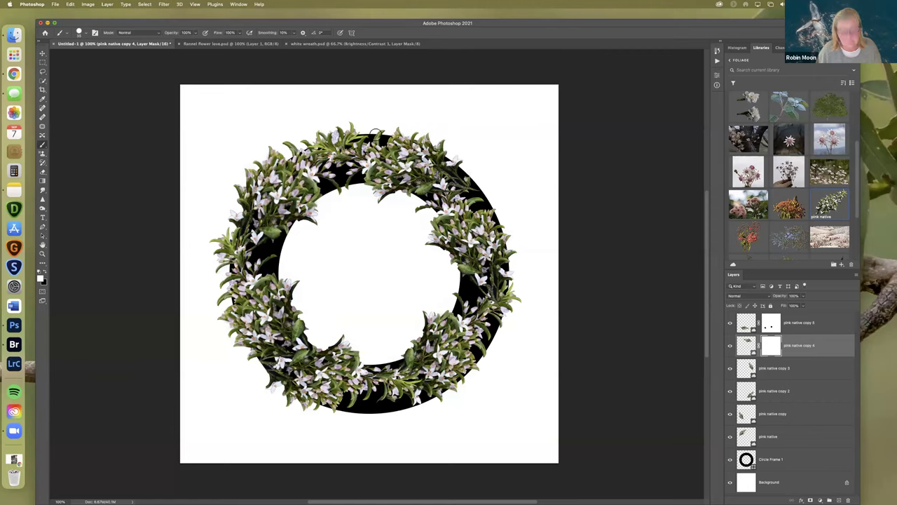
key(x)
click(379, 130)
key(x)
key(x)
drag(452, 189, 447, 186)
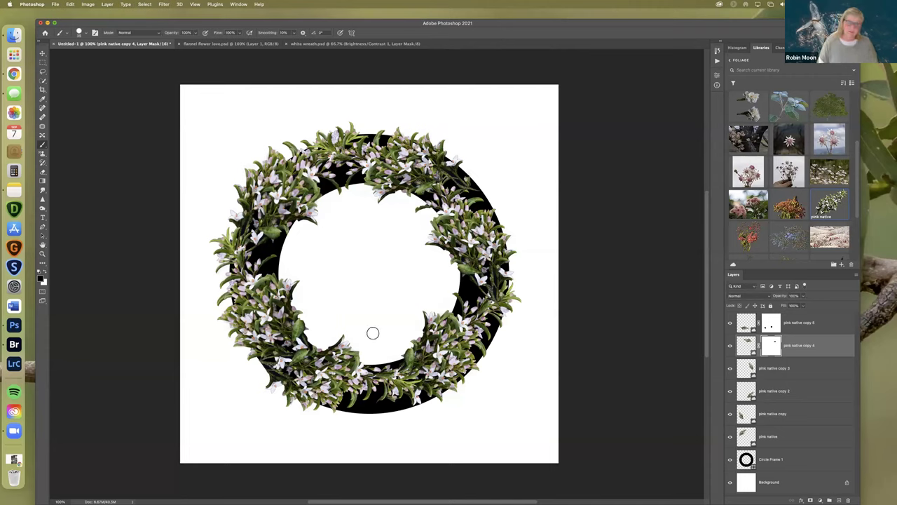
click(834, 324)
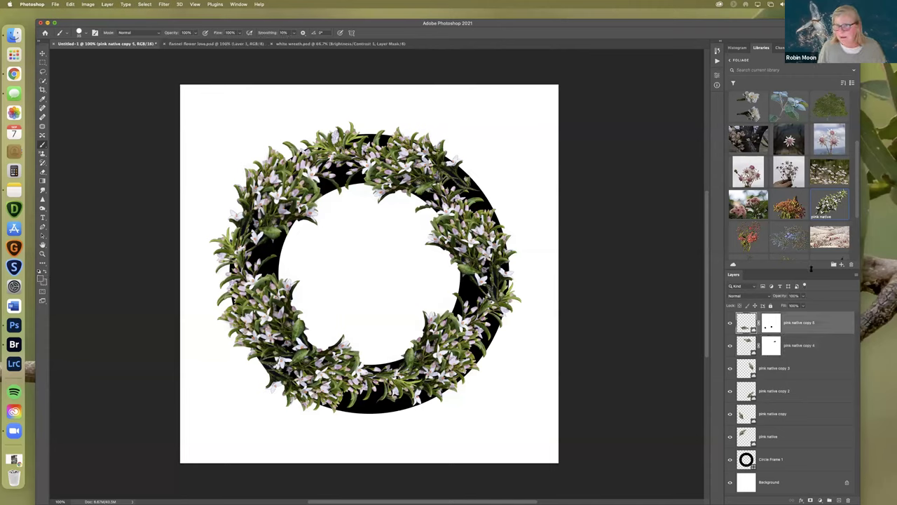
Select all six pink native layers, group them with Cmd+G, and name the group Eriostemon
drag(809, 255, 808, 181)
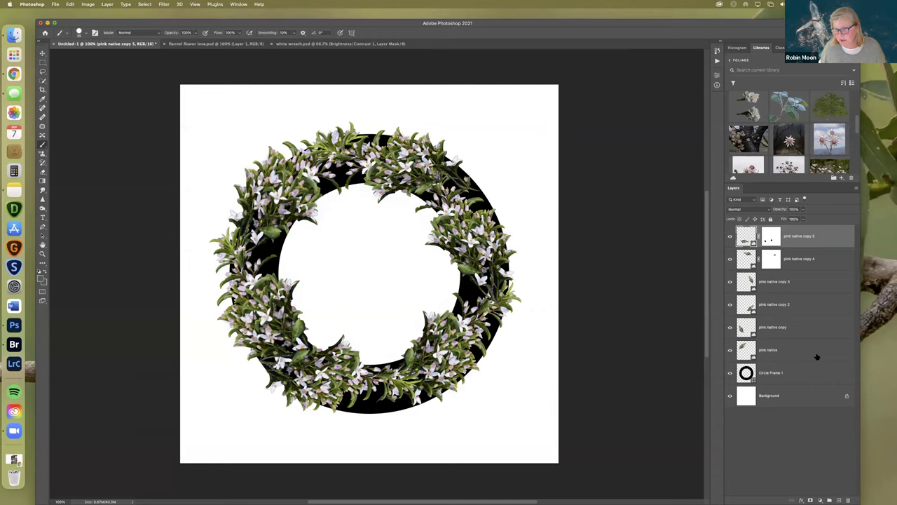
click(817, 349)
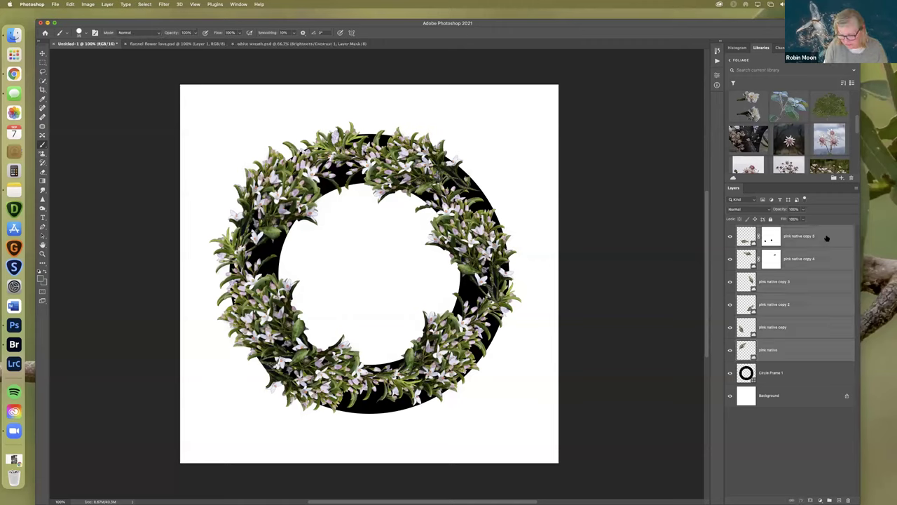
key(super+g)
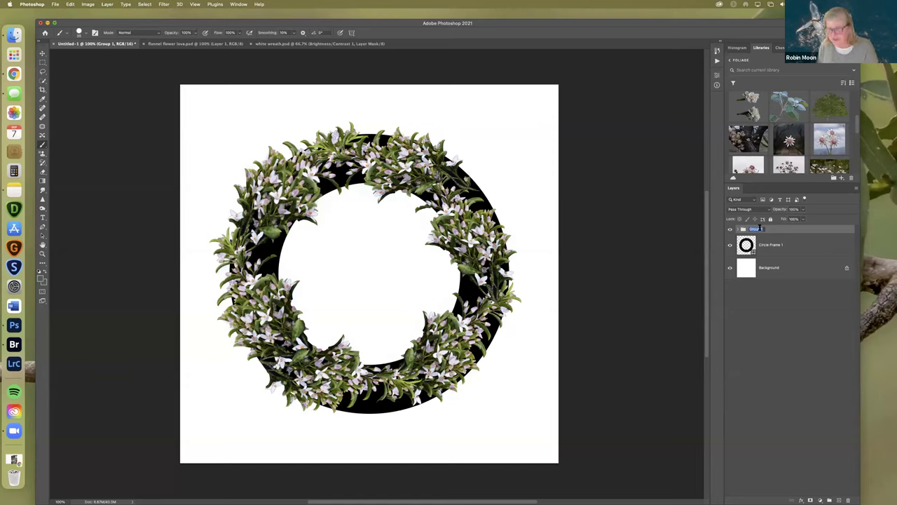
text(pink)
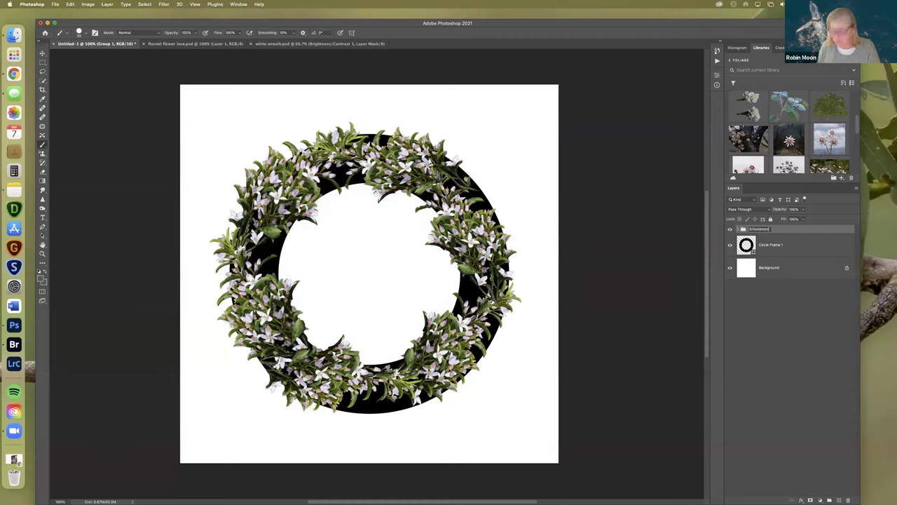
key(Return)
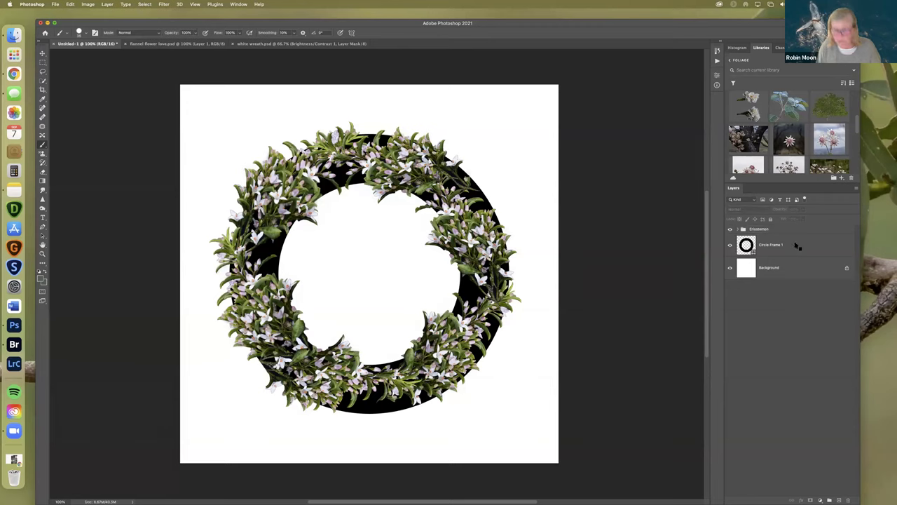
Dismiss the layer context menus, select the Eriostemon group, and drag the divider down to enlarge Libraries
right_click(797, 244)
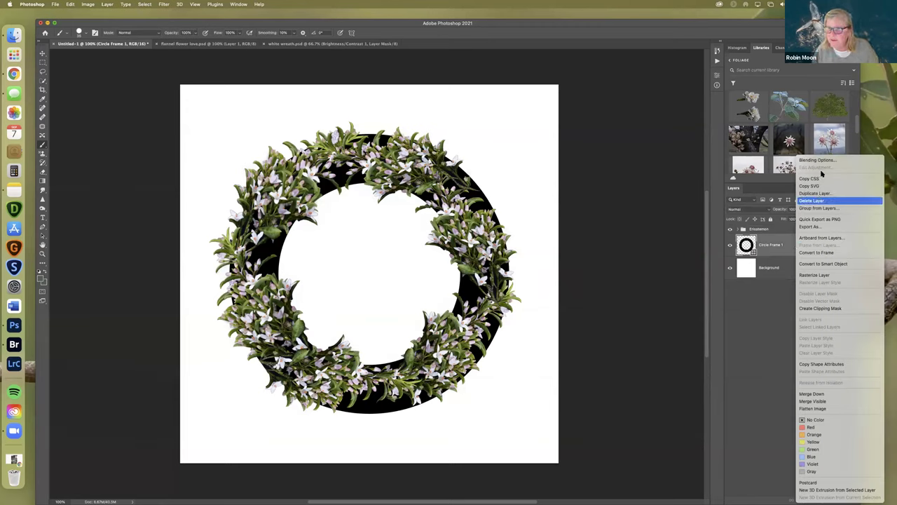
click(782, 283)
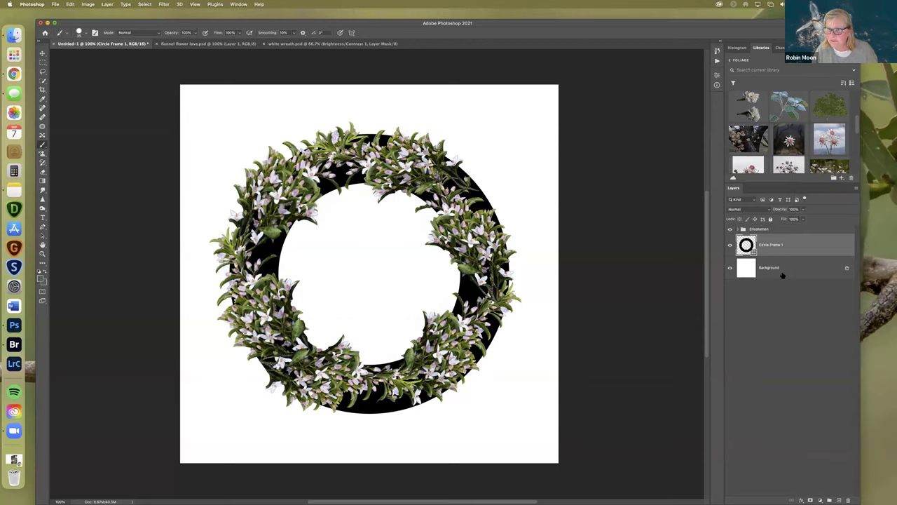
click(782, 275)
right_click(782, 275)
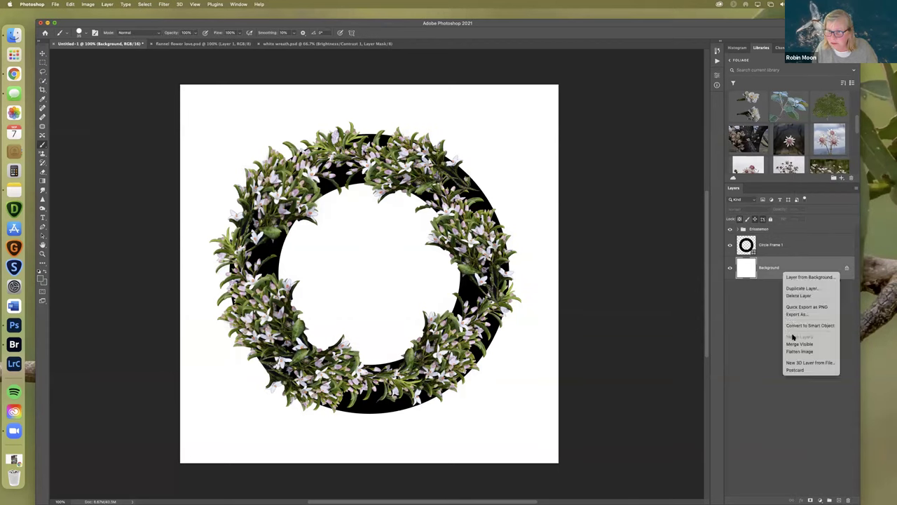
click(774, 334)
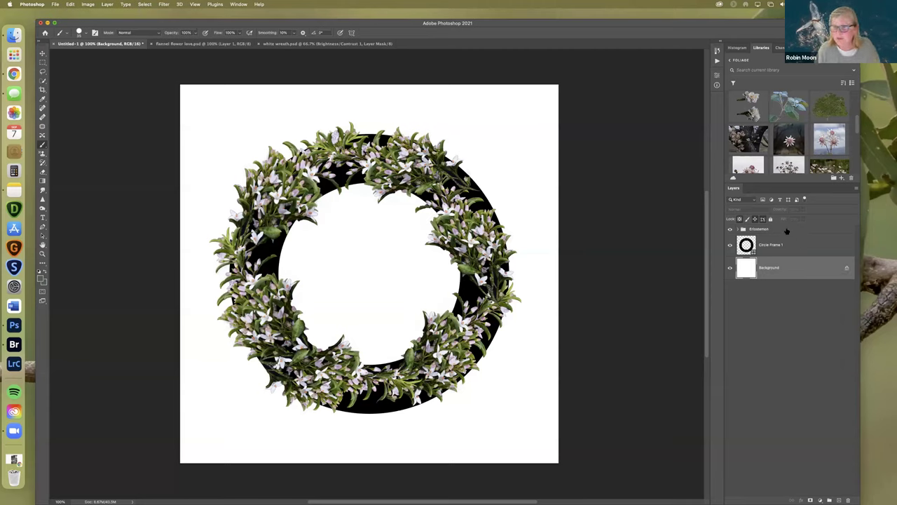
click(800, 247)
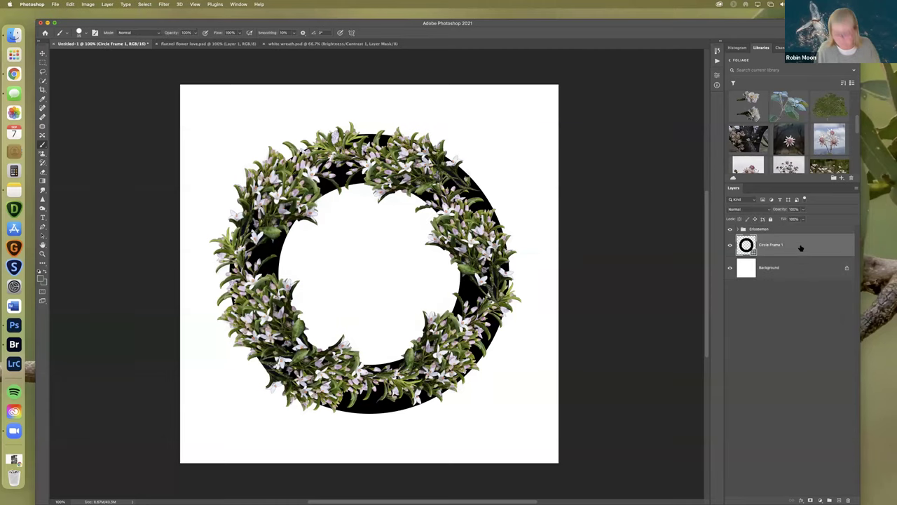
super+click(800, 247)
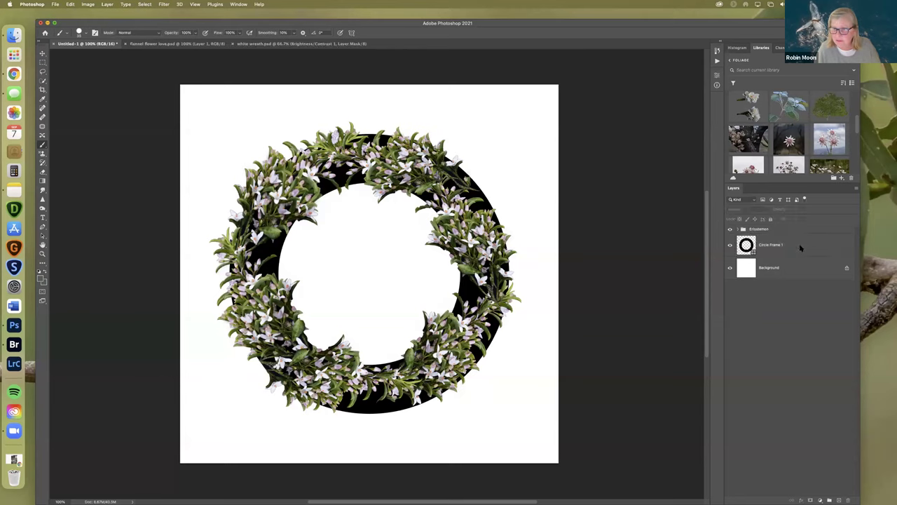
right_click(800, 247)
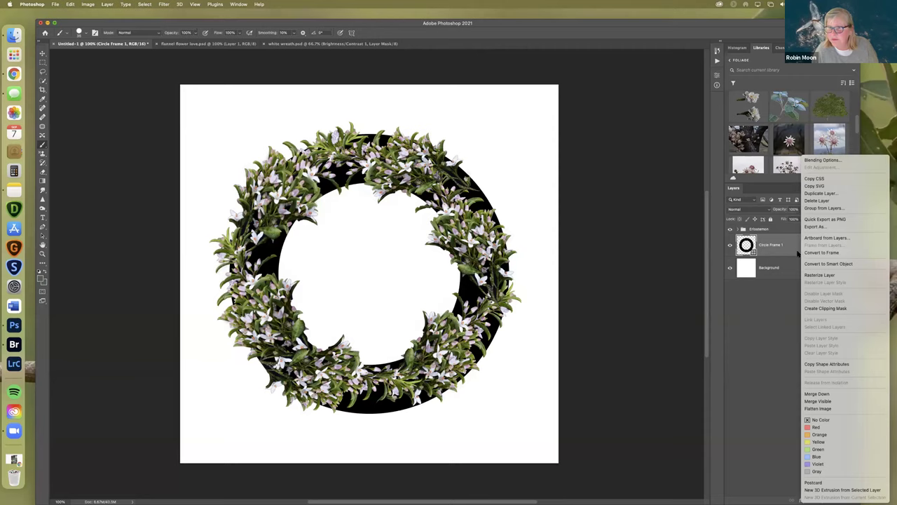
key(Escape)
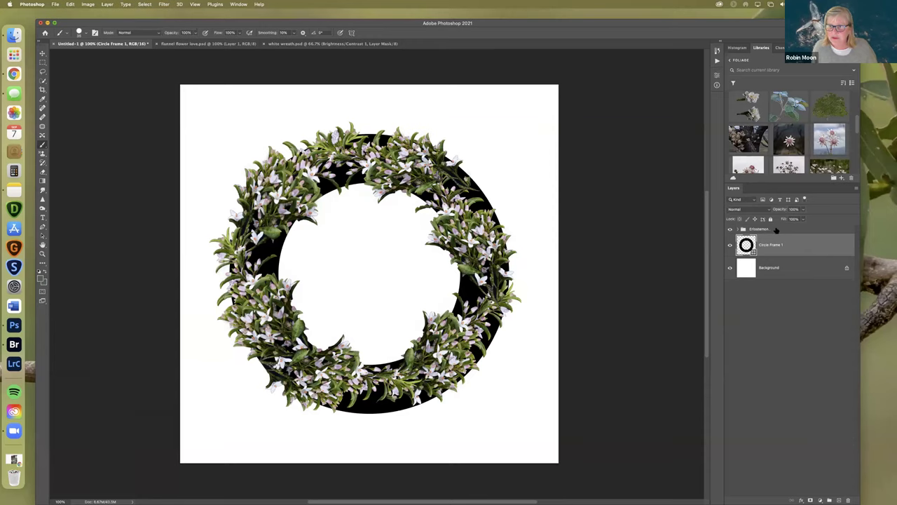
click(775, 230)
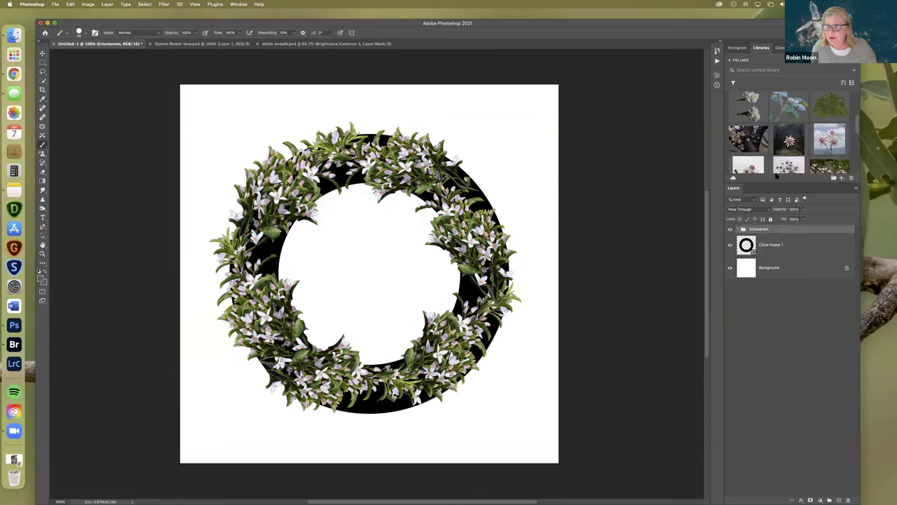
drag(781, 183, 782, 244)
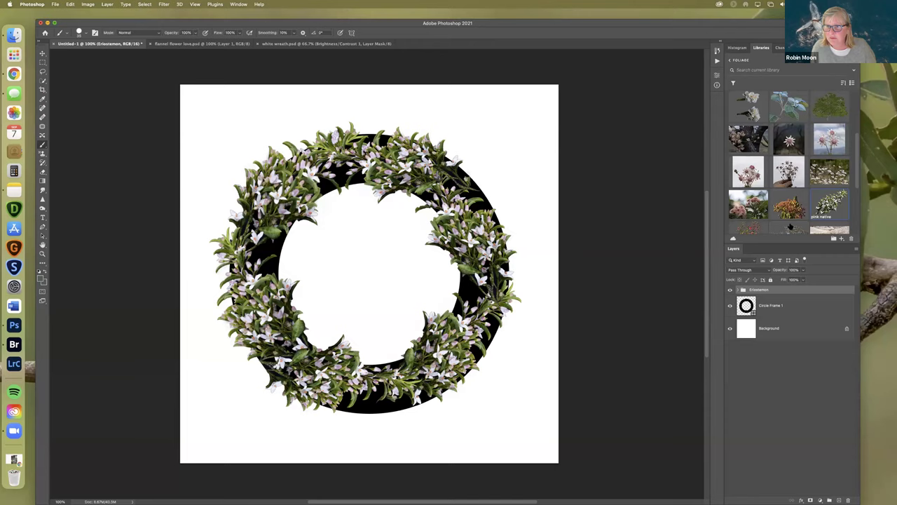
Drag the yellow bud from Libraries onto the canvas and scale it to a small bloom on the wreath's right
drag(856, 186, 852, 212)
scroll(852, 212, down, 2)
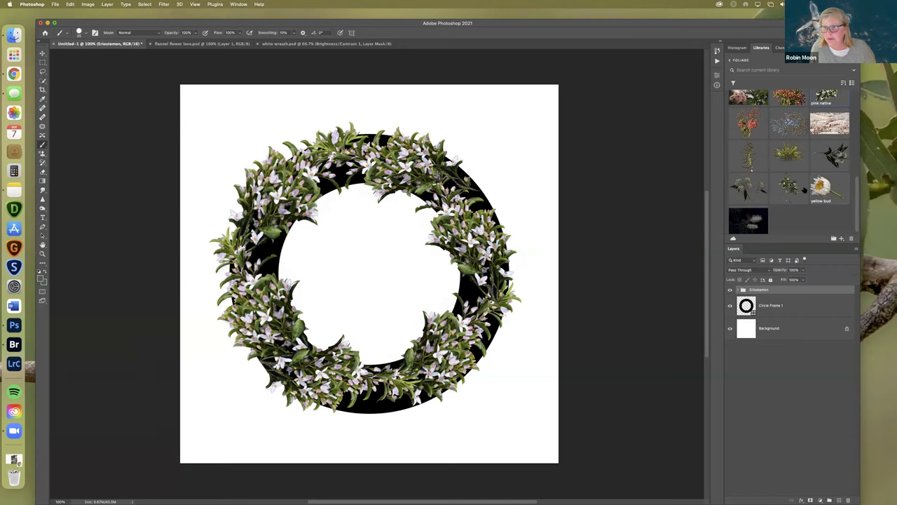
drag(822, 187, 461, 188)
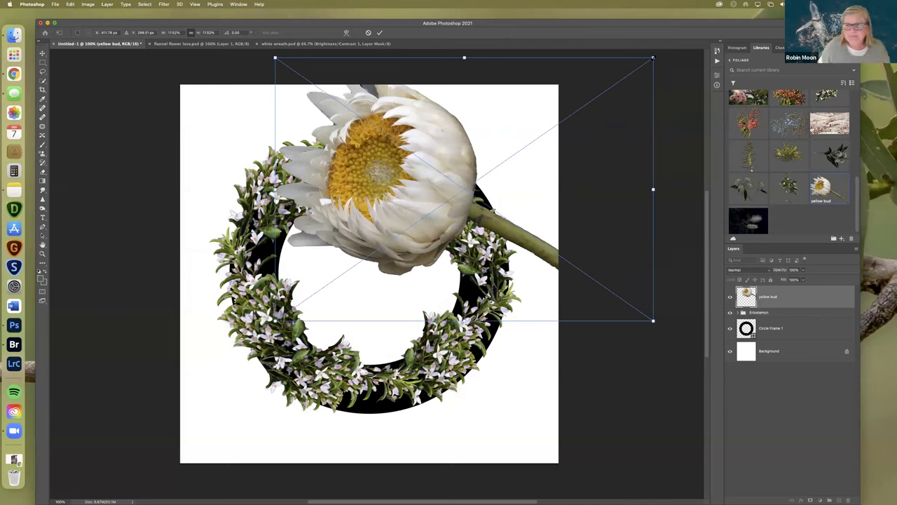
drag(652, 59, 643, 64)
drag(451, 198, 486, 290)
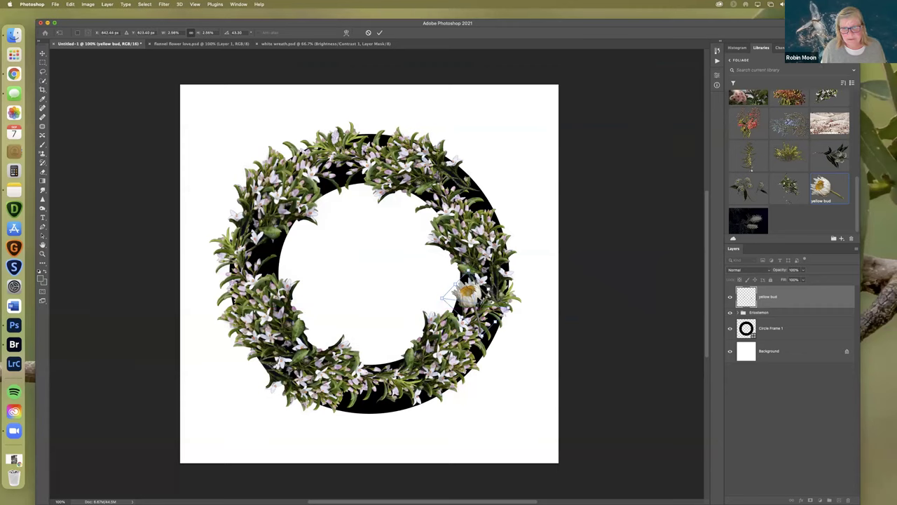
click(379, 32)
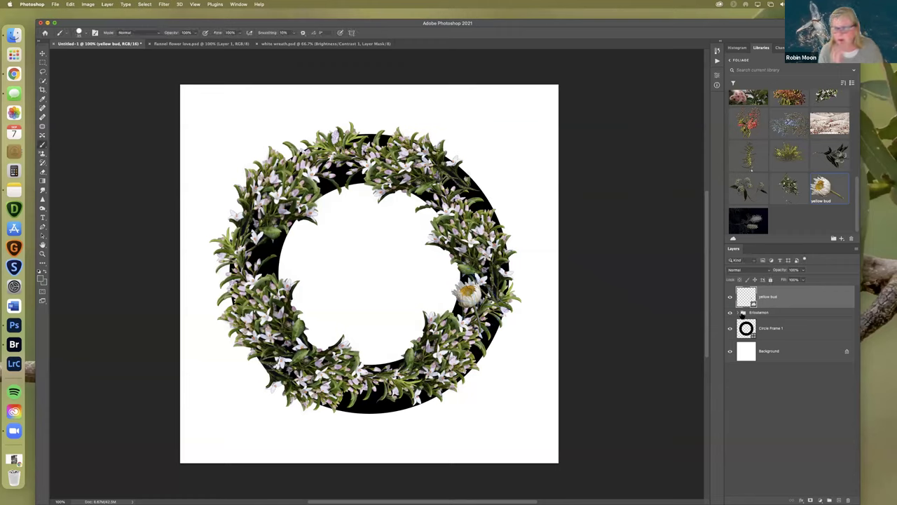
Move the yellow bud layer into the Eriostemon group, just above pink native
click(737, 312)
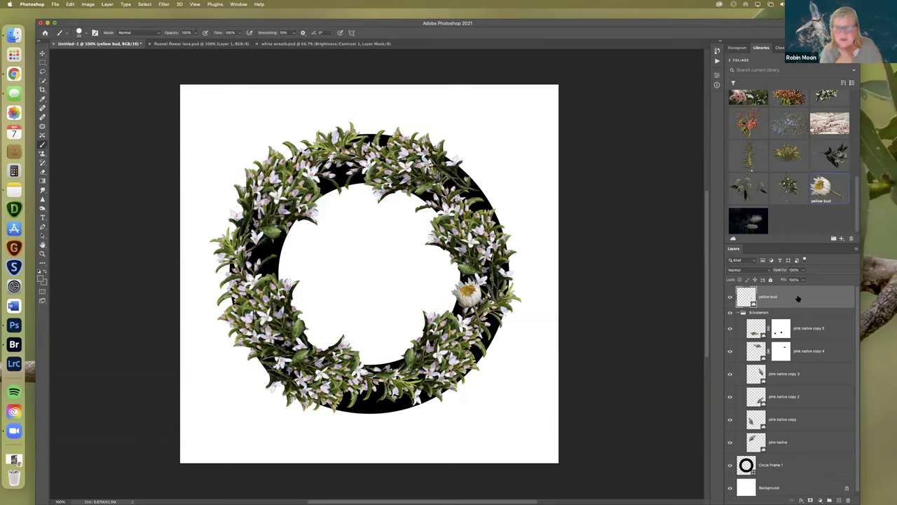
drag(797, 299, 804, 377)
drag(795, 421, 803, 421)
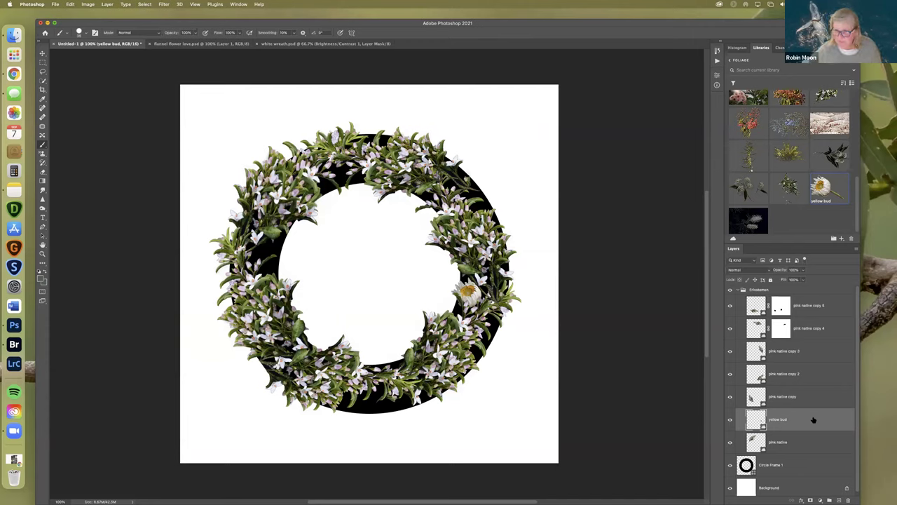
Duplicate the yellow bud twice and bring both copies to the top of the group
key(super+j)
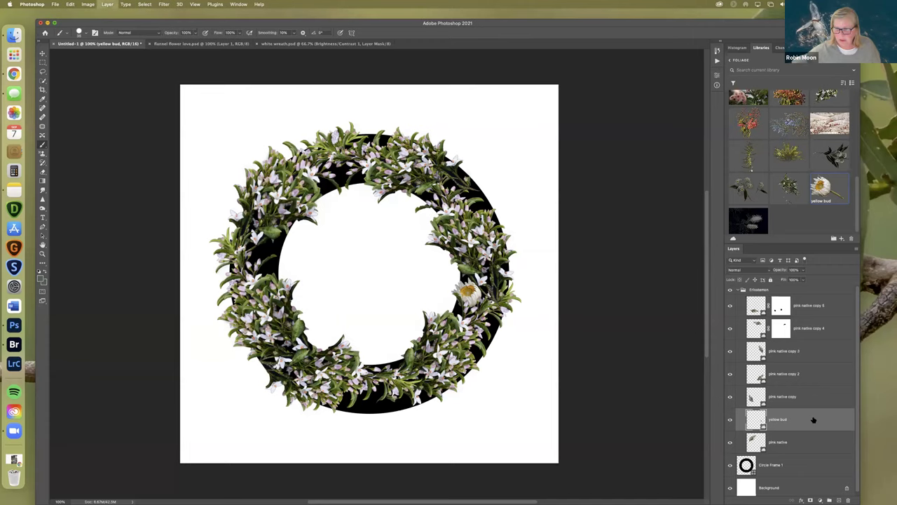
key(super+j)
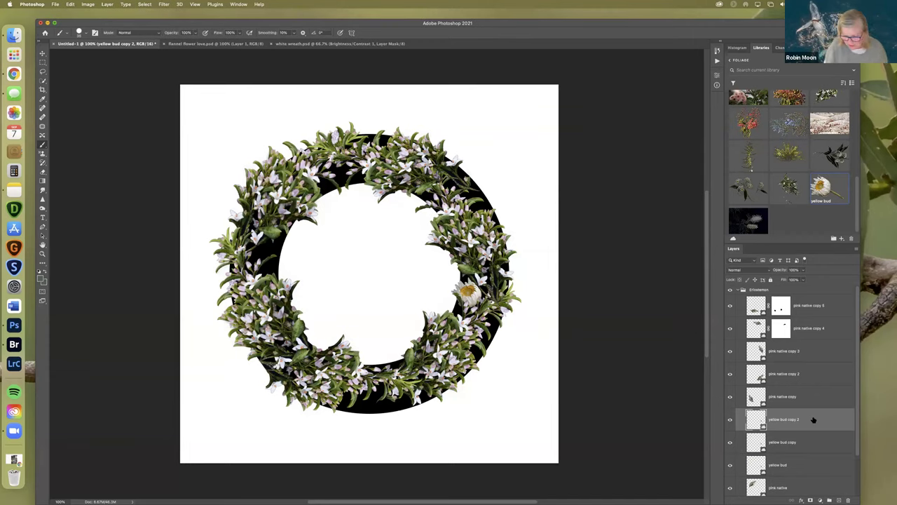
key(super+t)
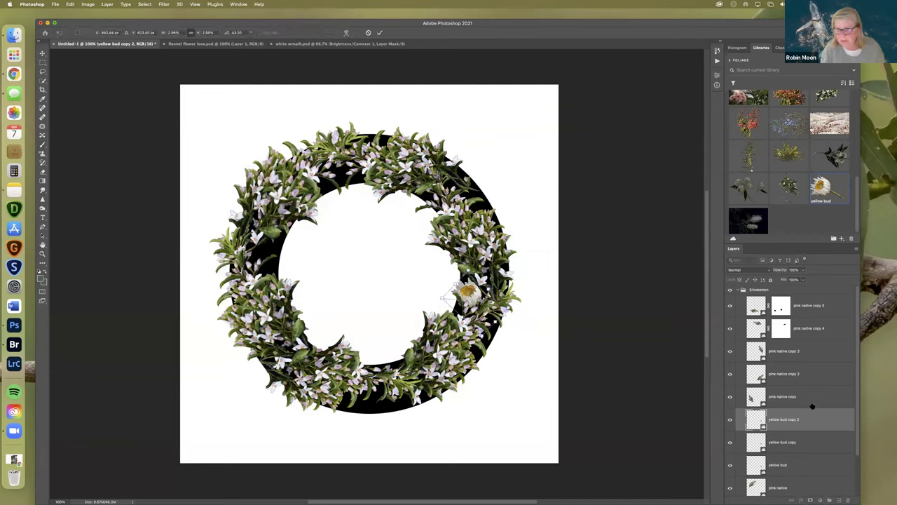
key(Return)
key(b)
key(super+shift+bracketright)
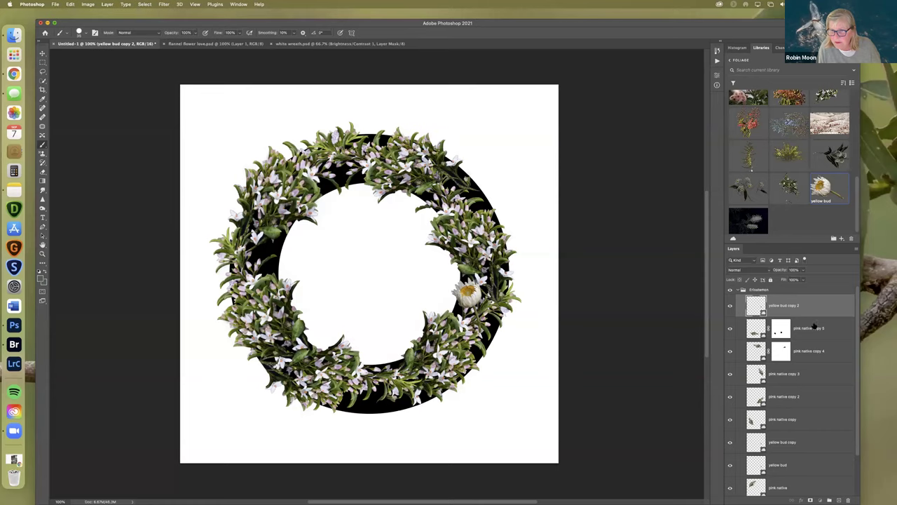
key(super+shift+bracketright)
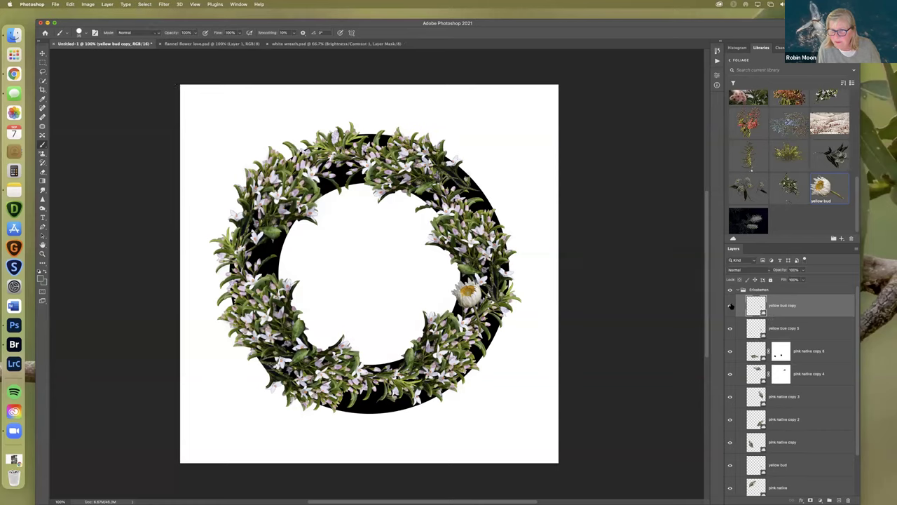
click(825, 330)
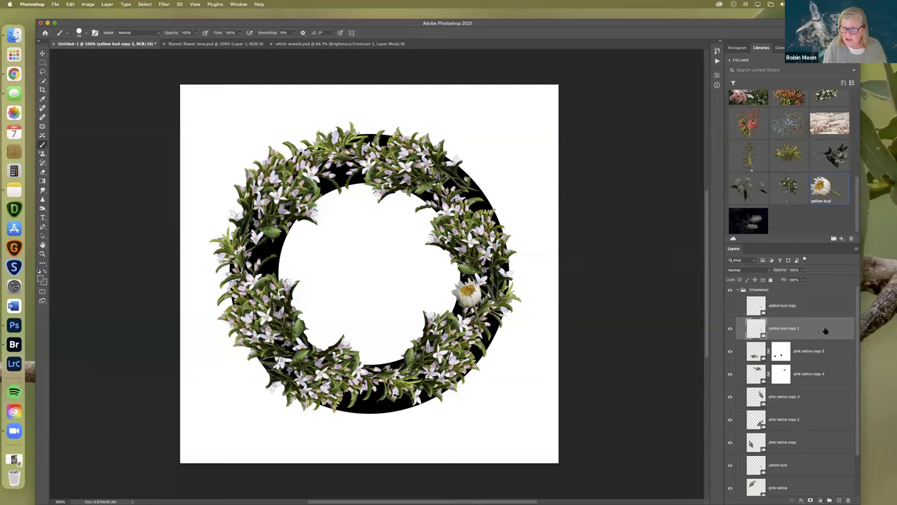
key(super+t)
Rotate and move yellow bud copy 2 onto the wreath's top inner edge, then add a layer mask
drag(467, 294, 320, 259)
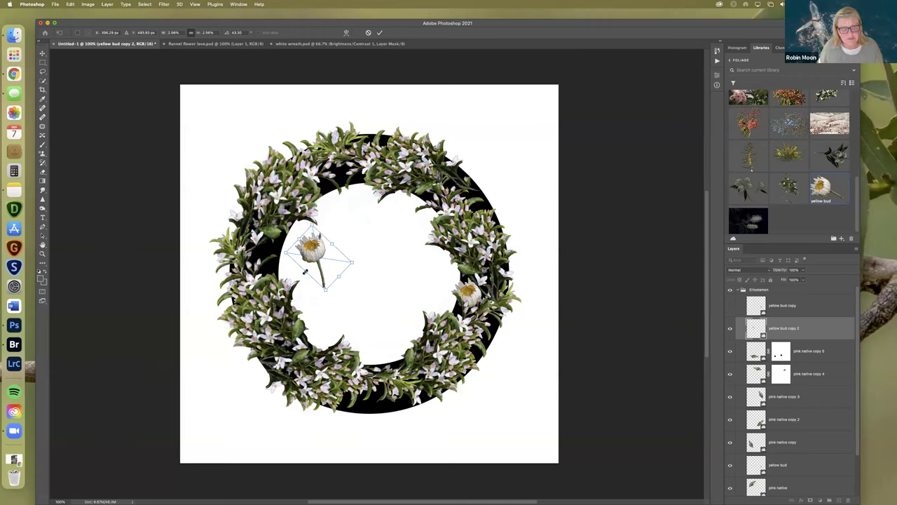
drag(283, 295, 319, 305)
drag(303, 274, 272, 261)
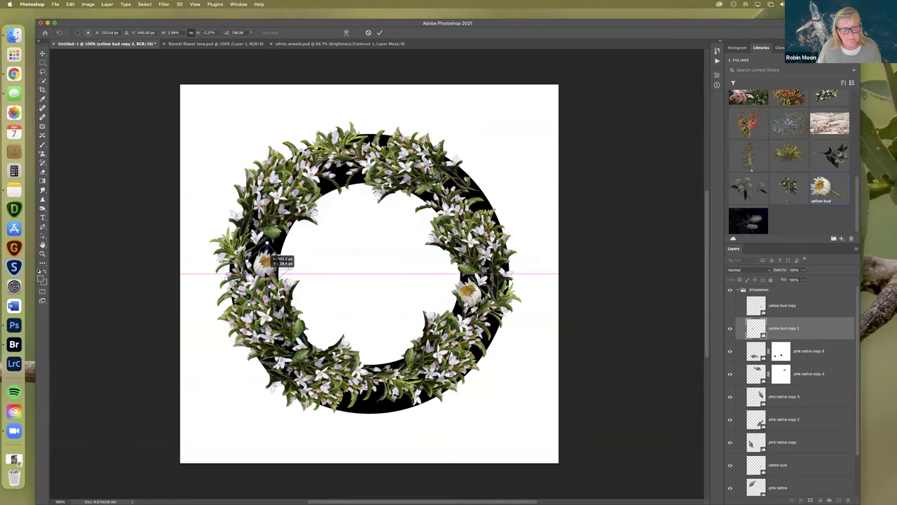
drag(275, 257, 339, 163)
drag(338, 194, 338, 193)
drag(337, 157, 351, 179)
click(379, 32)
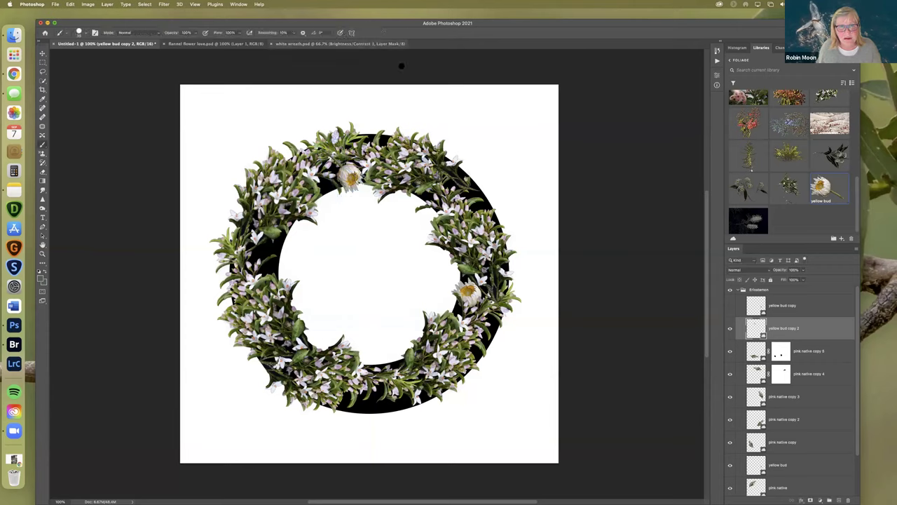
click(811, 500)
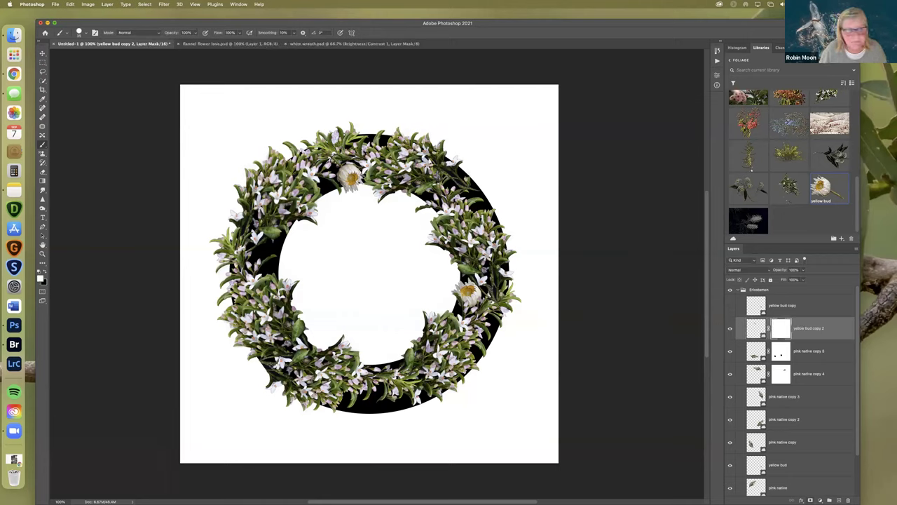
Mask part of the top bud under the foliage and make yellow bud copy visible
drag(332, 155, 323, 149)
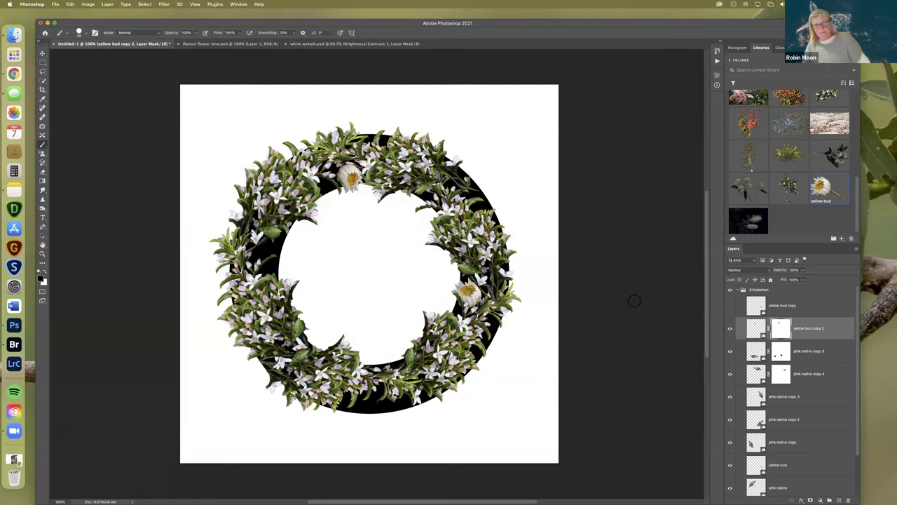
click(730, 305)
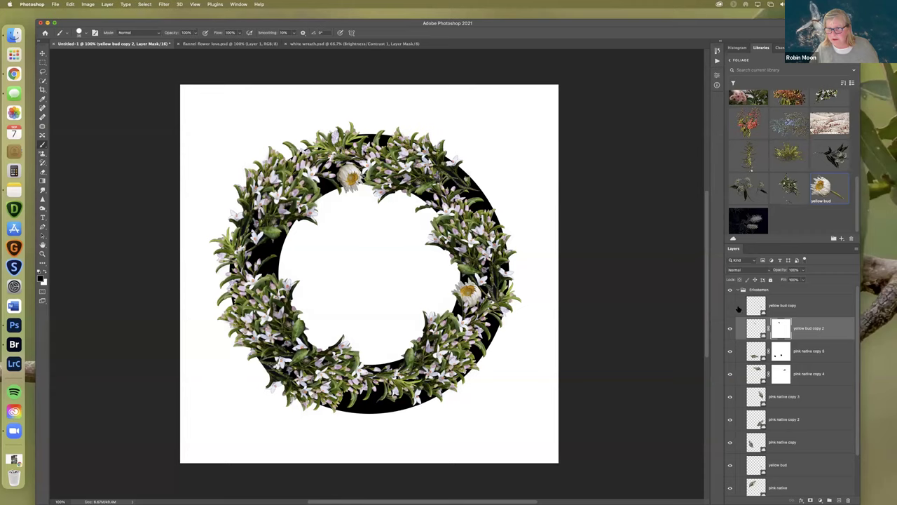
click(799, 306)
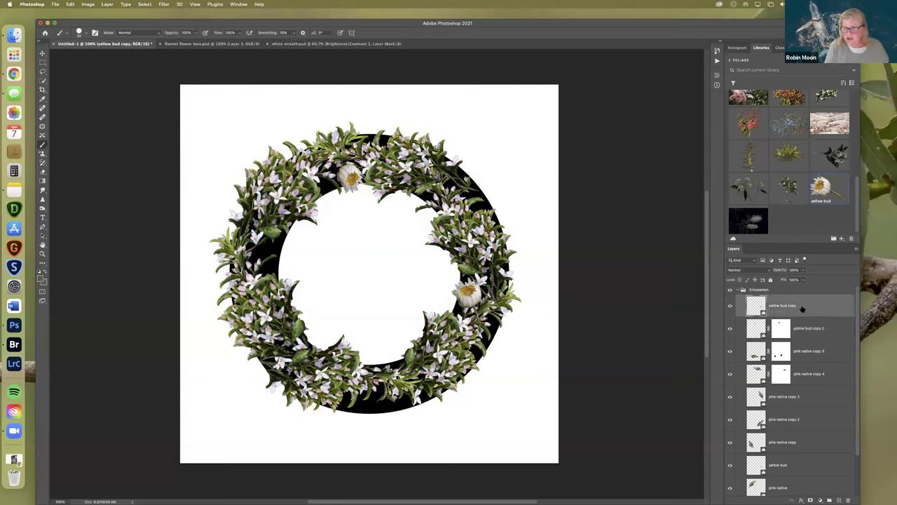
Scale and move yellow bud copy onto the wreath's left inner edge and commit it
key(super+t)
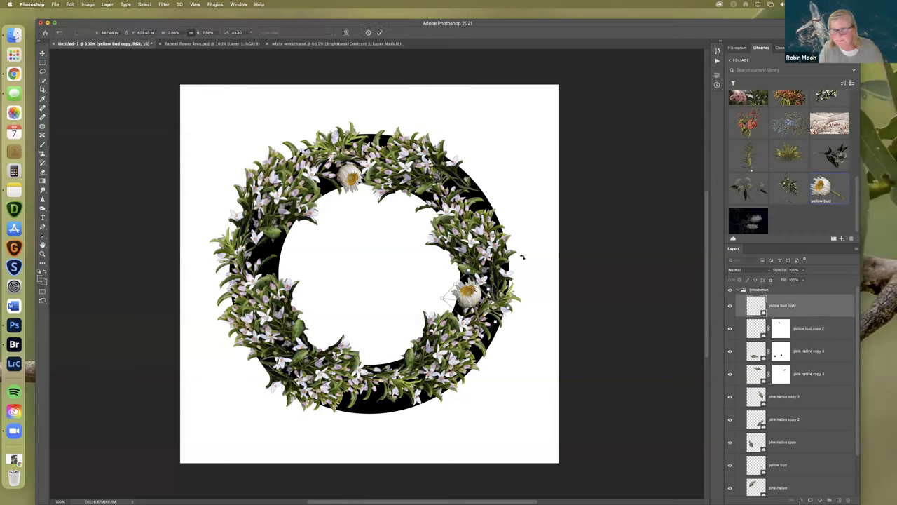
drag(468, 294, 283, 320)
drag(284, 280, 242, 266)
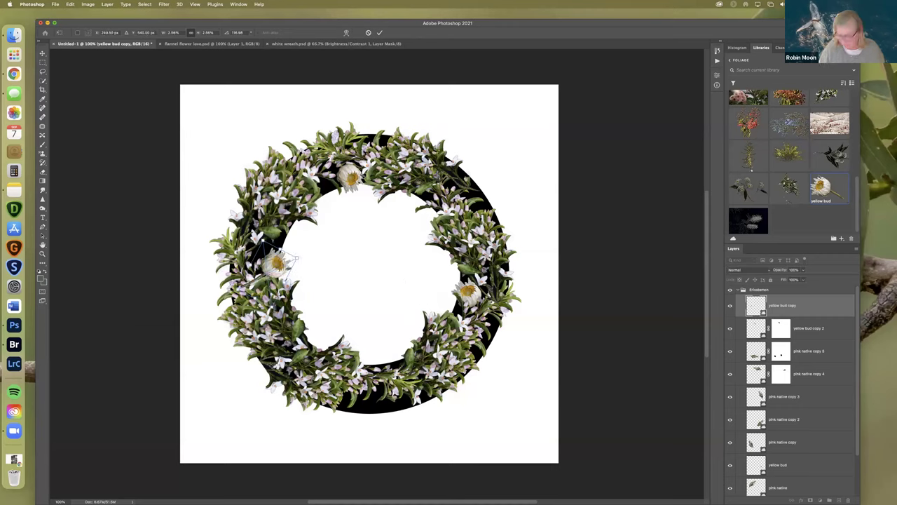
drag(298, 279, 331, 277)
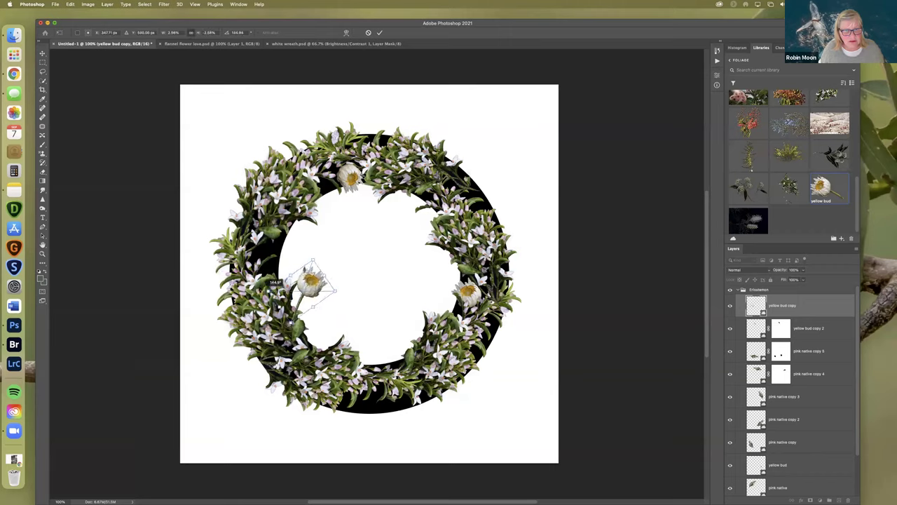
drag(307, 278, 267, 262)
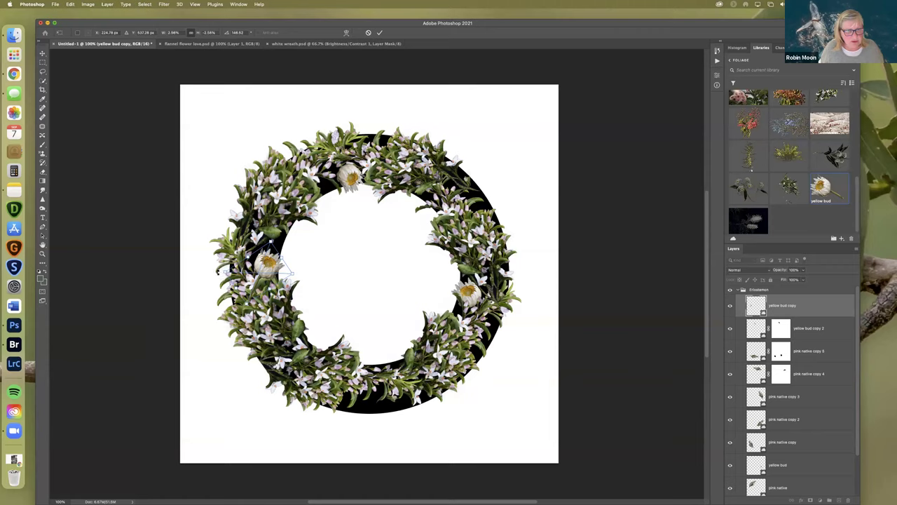
drag(268, 262, 265, 261)
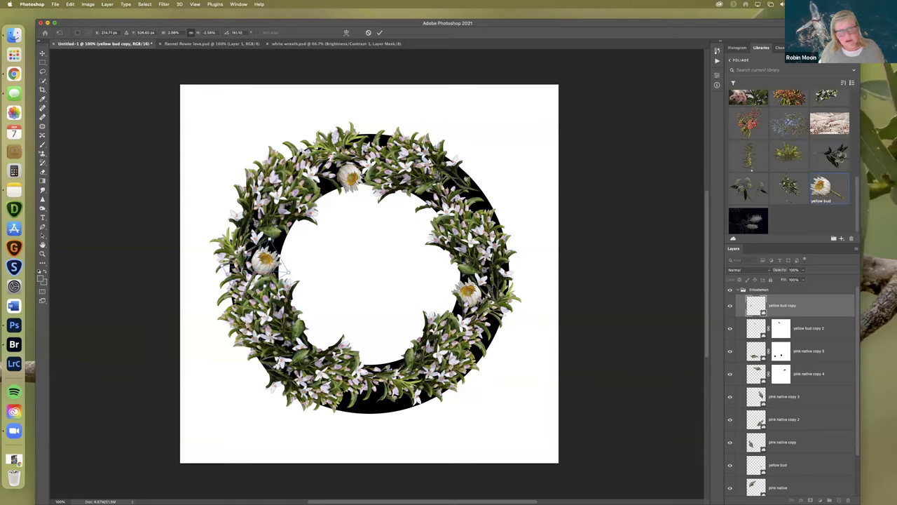
drag(264, 261, 266, 264)
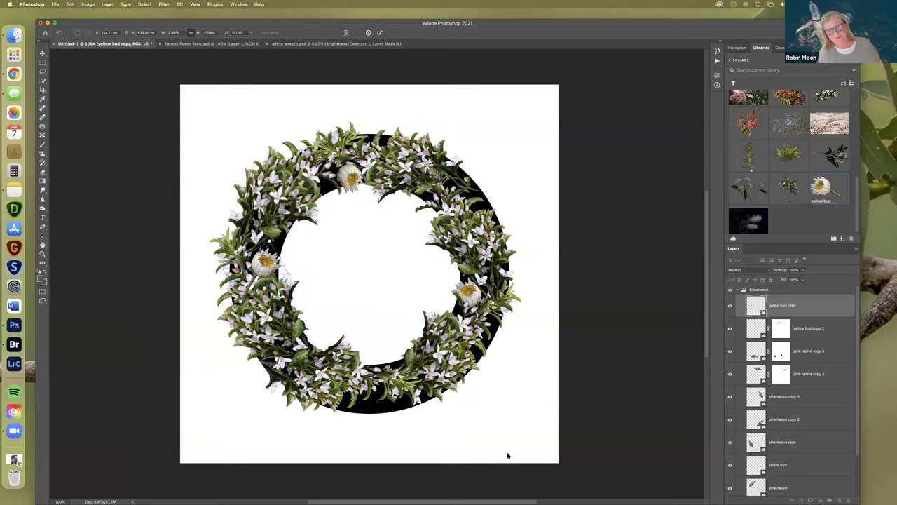
click(379, 32)
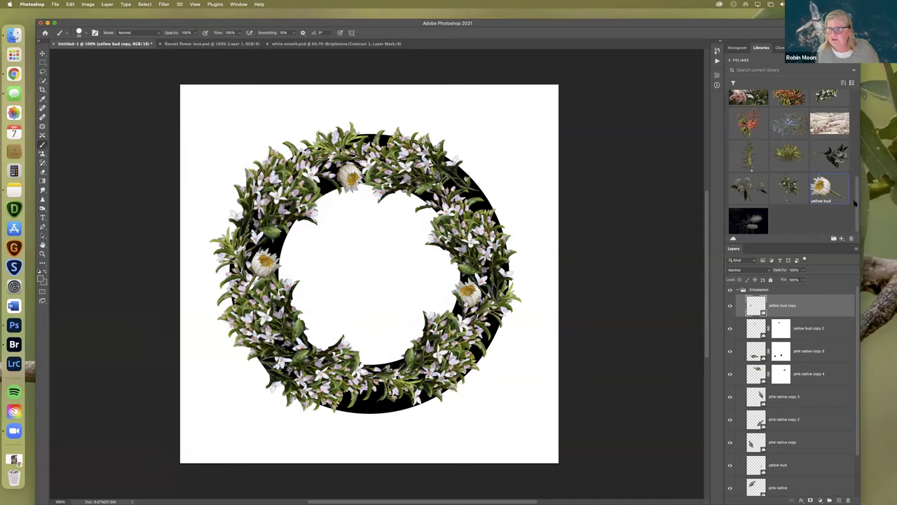
Place the lambs ear sprig from Libraries at the wreath's bottom, scaled small and rotated about -34°
scroll(857, 200, up, 2)
scroll(856, 200, up, 3)
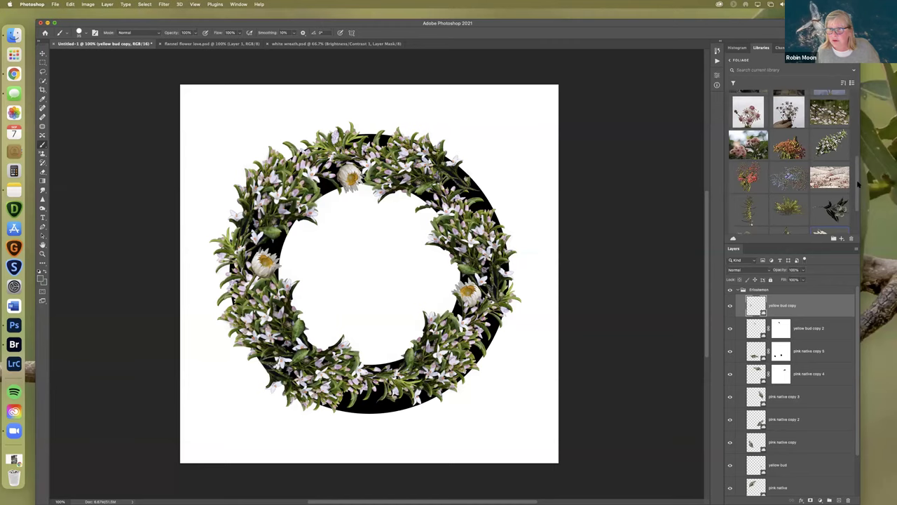
scroll(858, 165, up, 6)
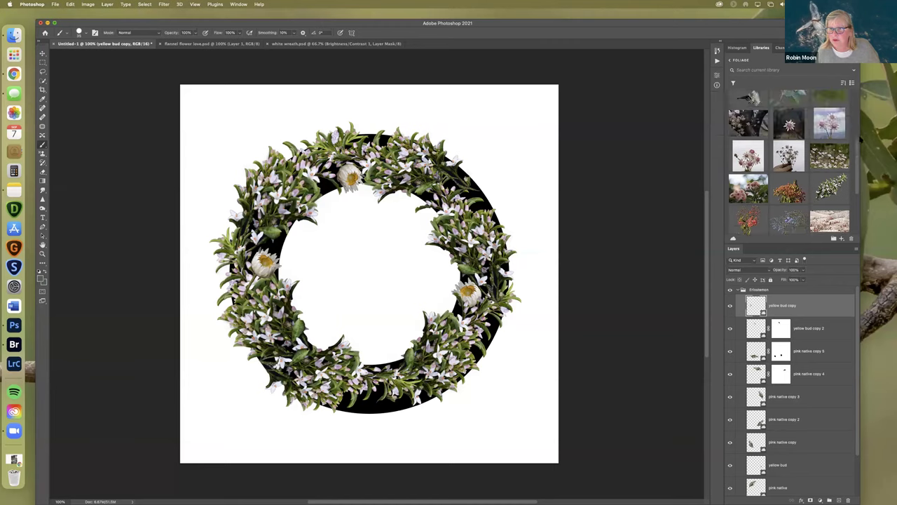
scroll(791, 163, down, 1)
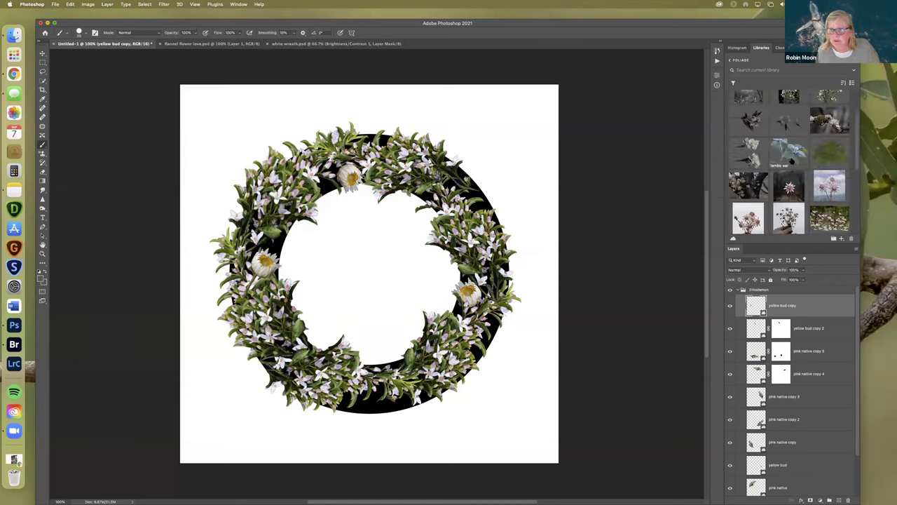
drag(792, 153, 367, 320)
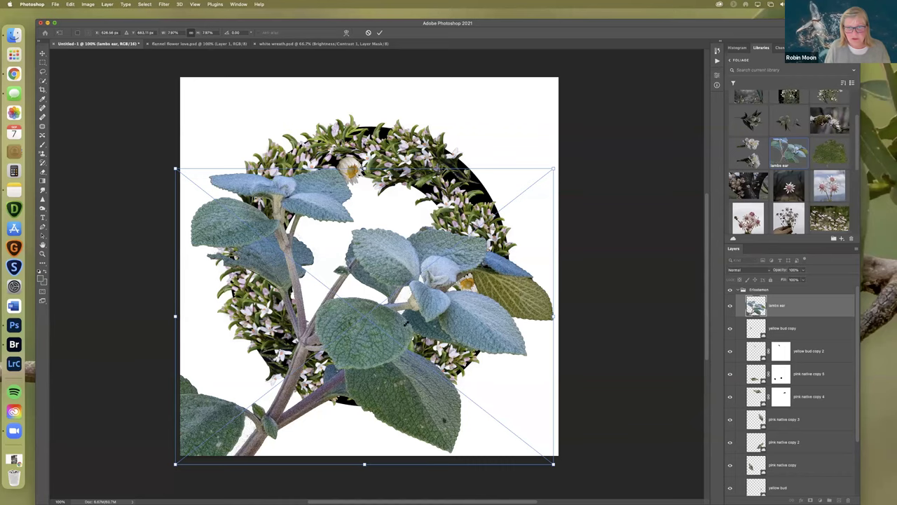
drag(554, 169, 392, 361)
mouse_move(387, 327)
mouse_down()
mouse_move(396, 328)
mouse_move(385, 330)
mouse_up()
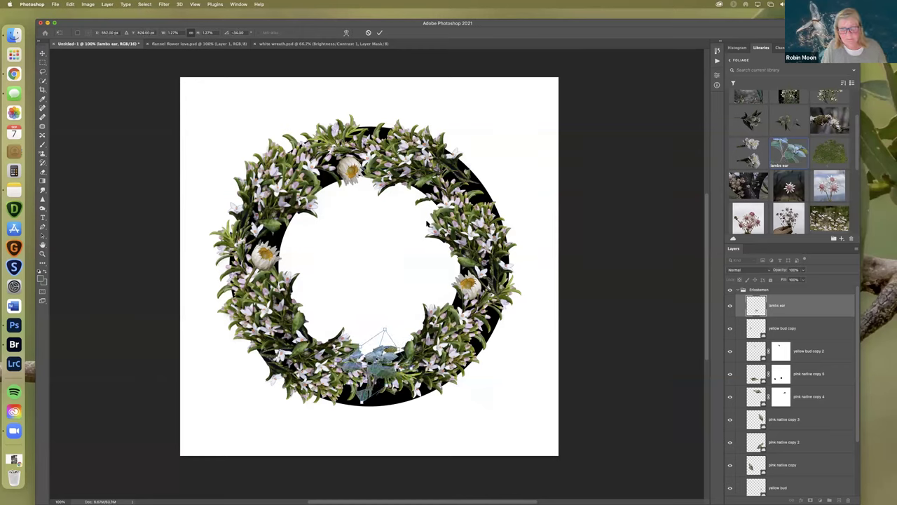
click(379, 32)
Duplicate the lambs ear sprig and move its layers below the pink native layers
key(b)
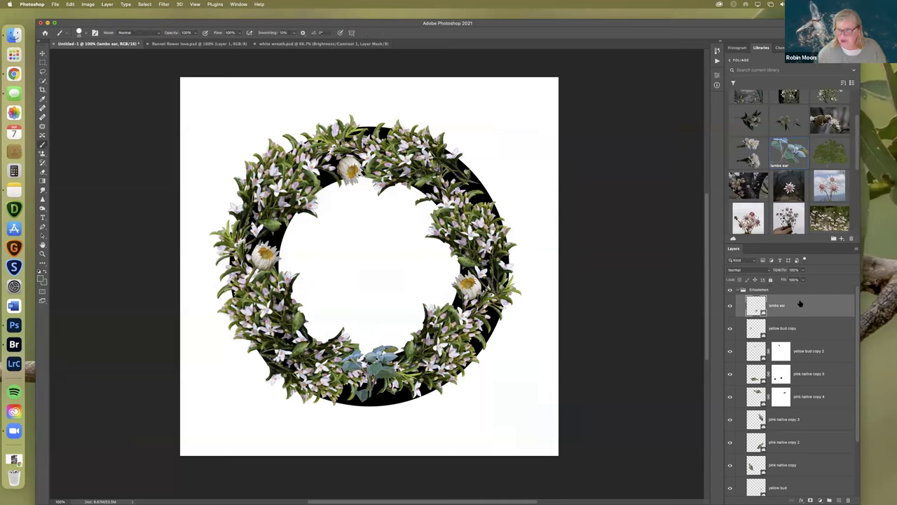
key(super+j)
key(super+j)
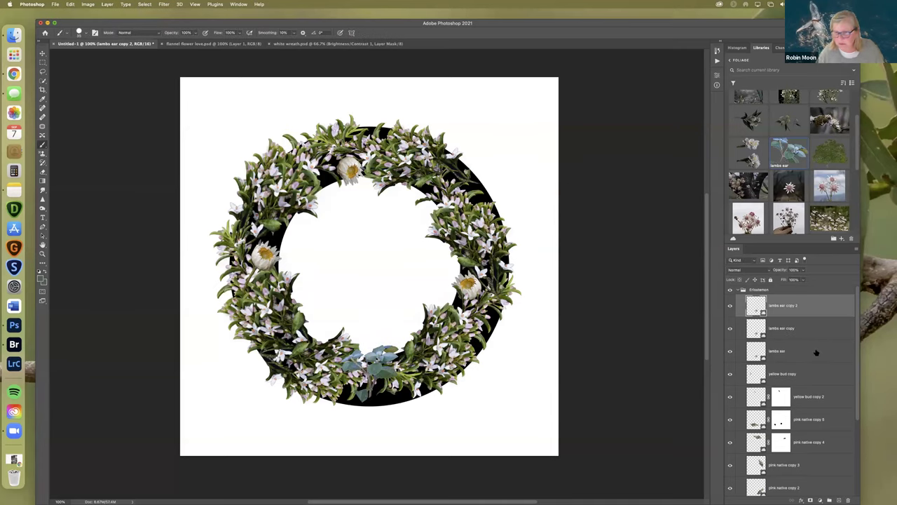
key(BackSpace)
key(BackSpace)
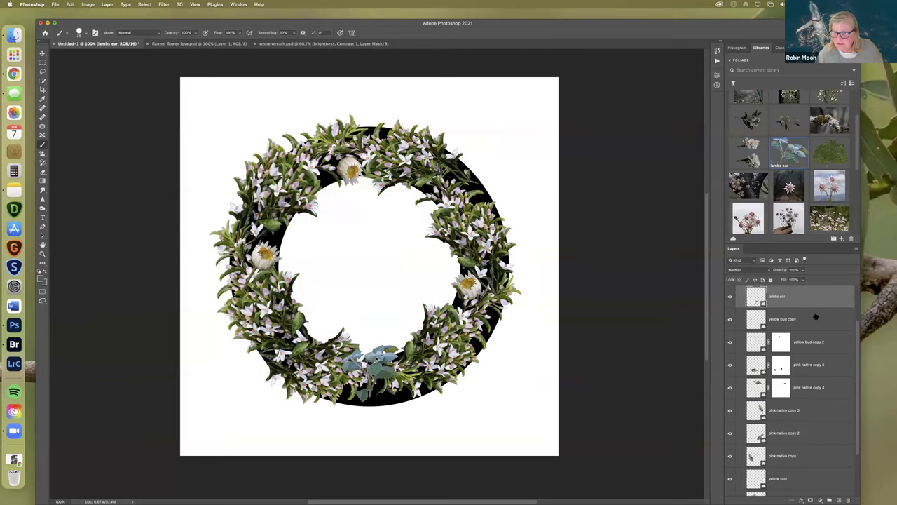
drag(806, 297, 808, 479)
scroll(808, 478, down, 3)
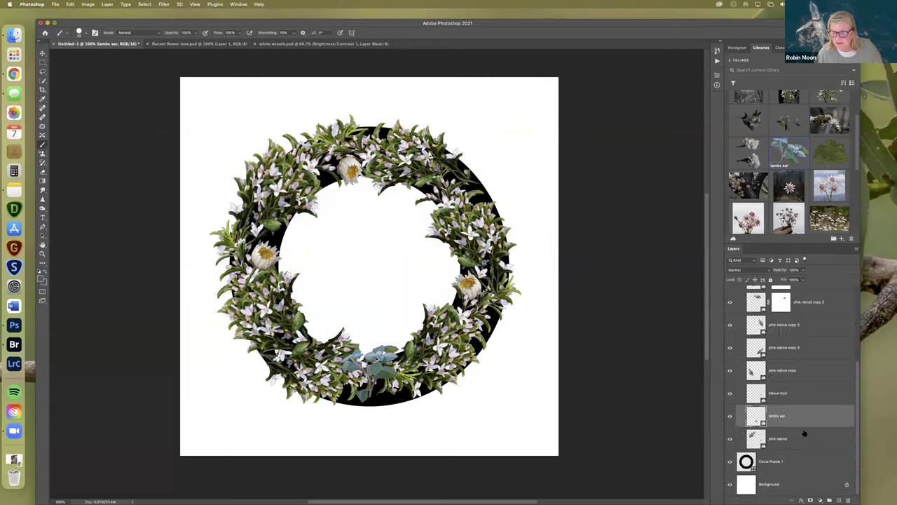
drag(796, 436, 792, 386)
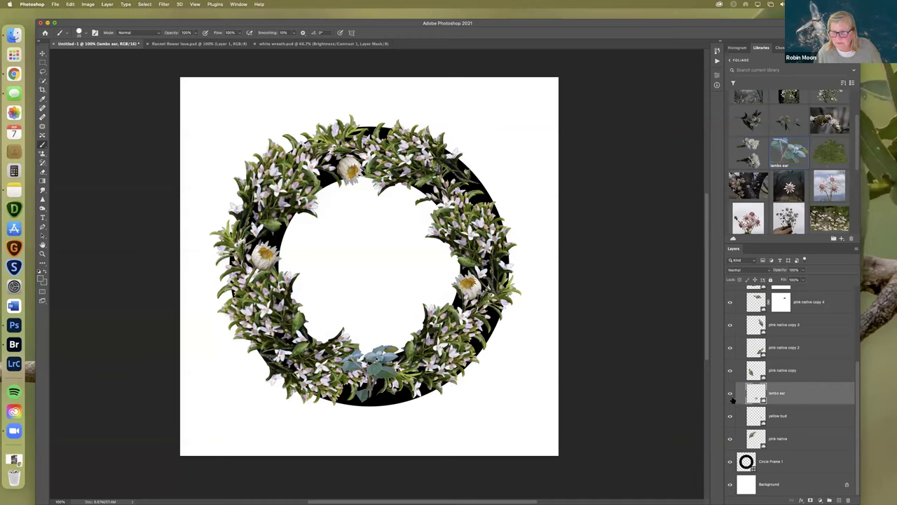
drag(797, 394, 796, 313)
scroll(864, 315, up, 3)
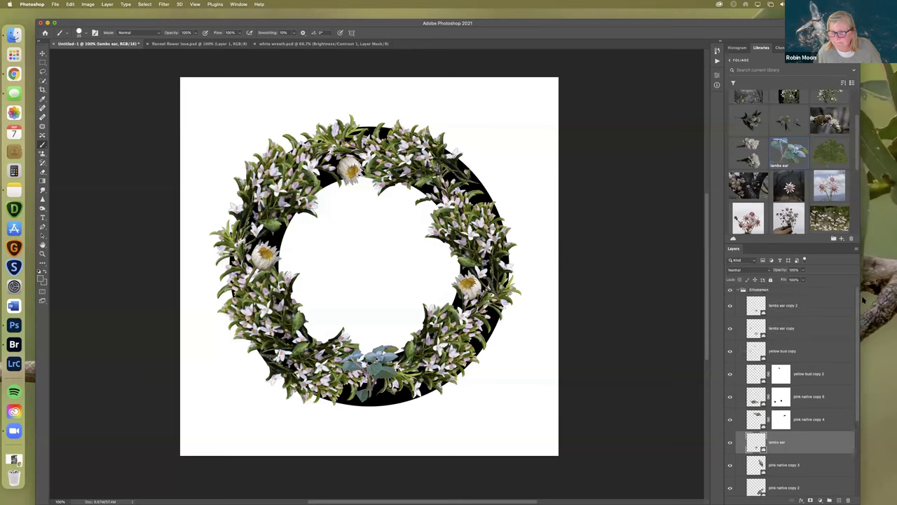
Hide 'lambs ear' and 'lambs ear copy 2', leaving 'lambs ear copy' visible and selected
click(729, 306)
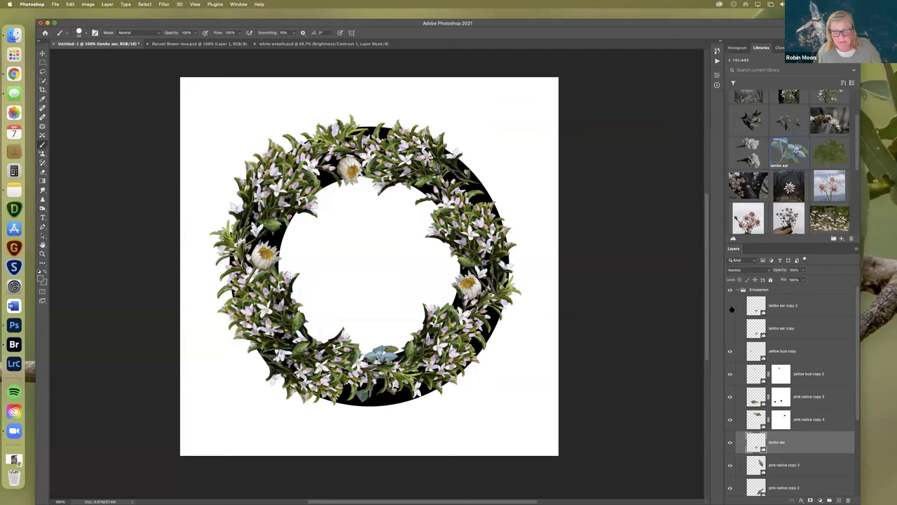
click(730, 307)
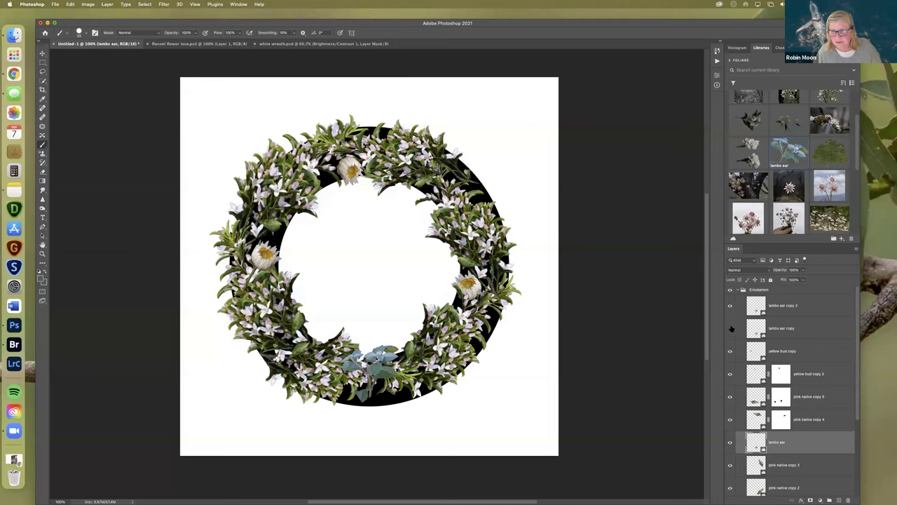
click(730, 441)
click(730, 306)
click(729, 328)
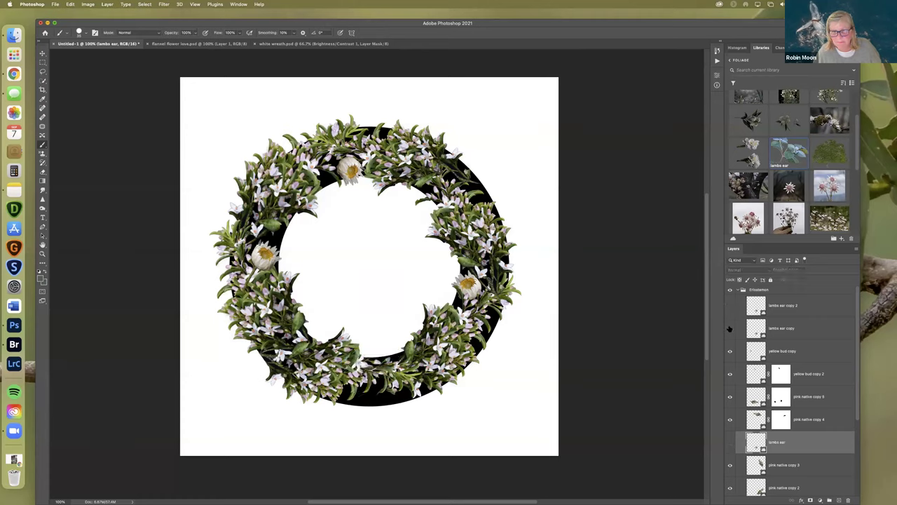
click(729, 328)
click(809, 328)
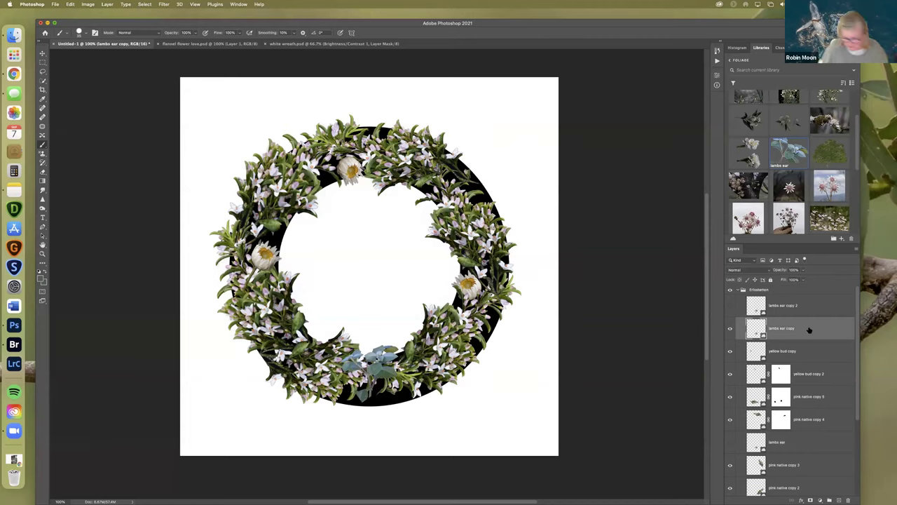
Shift the bottom leaves slightly right and send their layer beneath lambs ear and the pink natives
key(super+t)
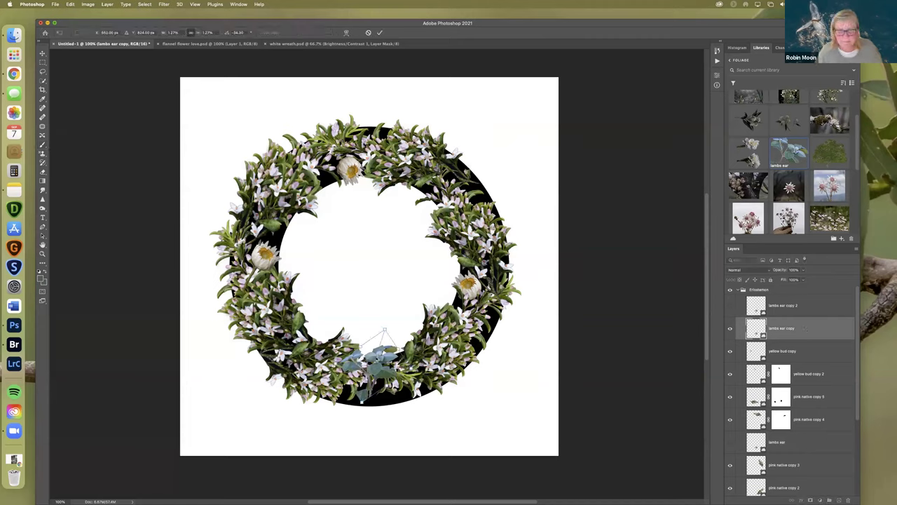
mouse_move(392, 347)
mouse_down()
mouse_move(394, 393)
mouse_move(381, 342)
mouse_move(404, 343)
mouse_up()
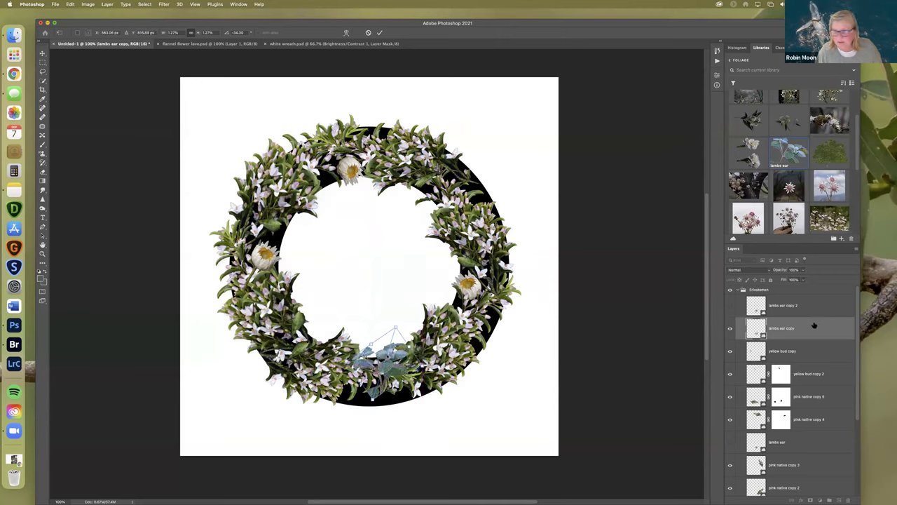
key(Return)
key(super+bracketleft)
key(super+bracketleft)
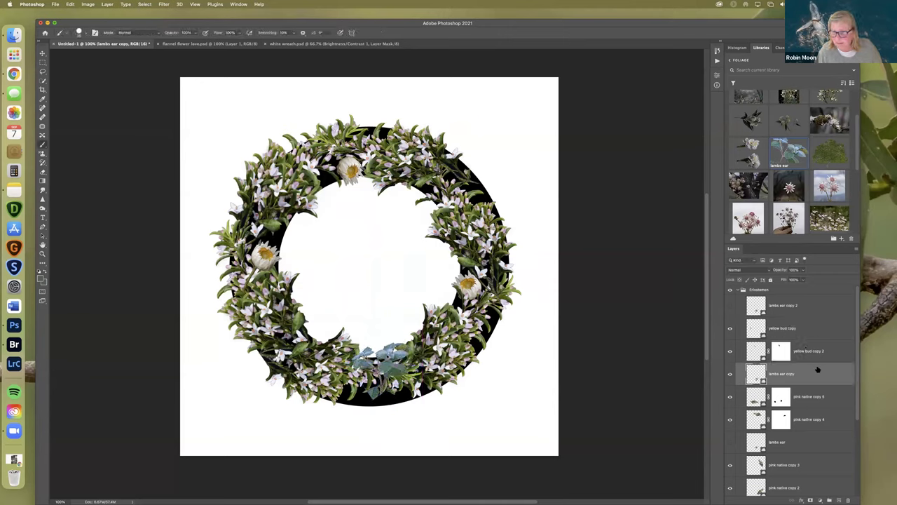
drag(816, 423, 811, 444)
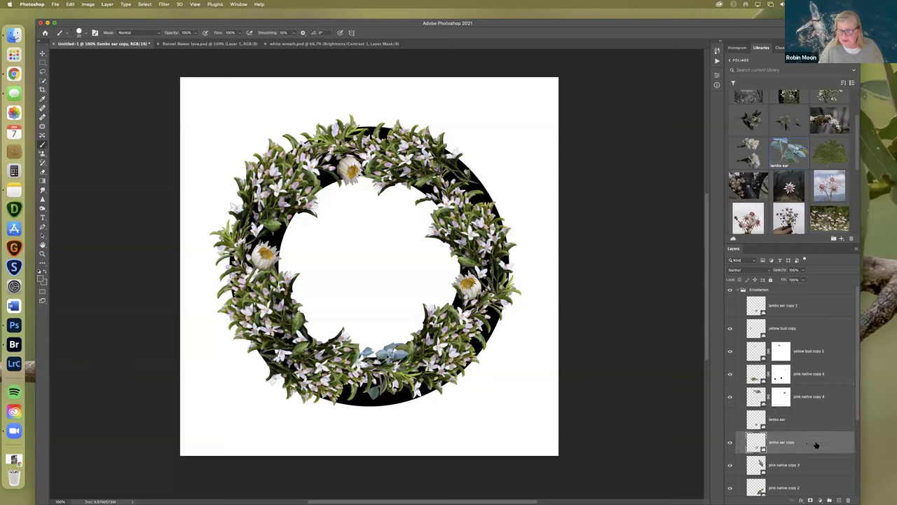
Slide the bottom leaves back left and tilt them to sit along the ring
key(super+t)
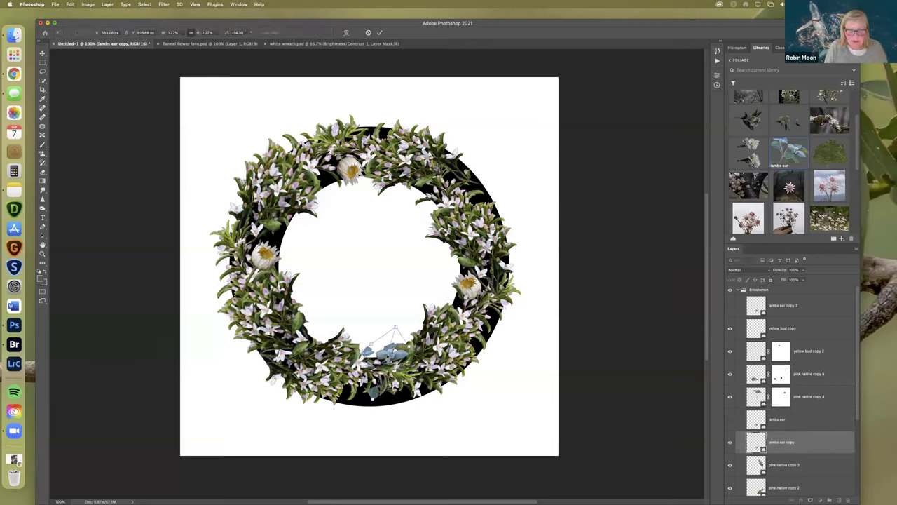
drag(387, 349, 376, 349)
drag(494, 358, 492, 370)
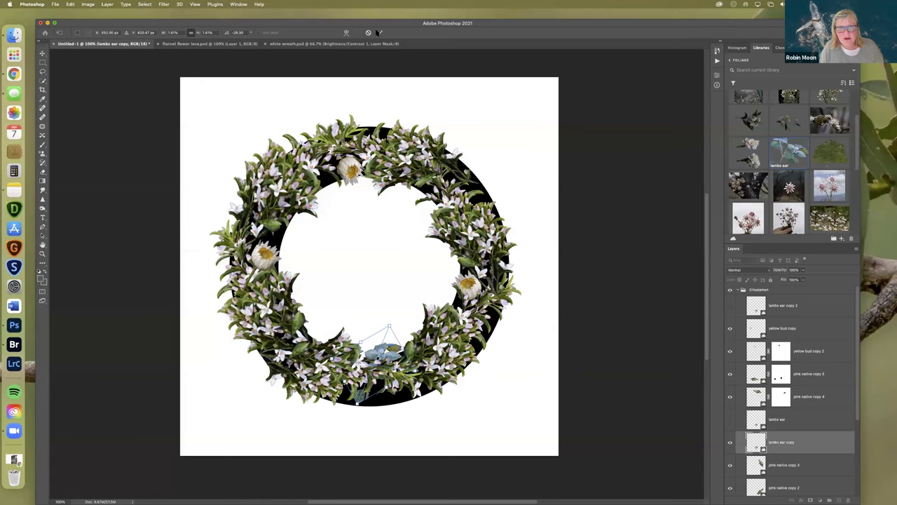
click(379, 33)
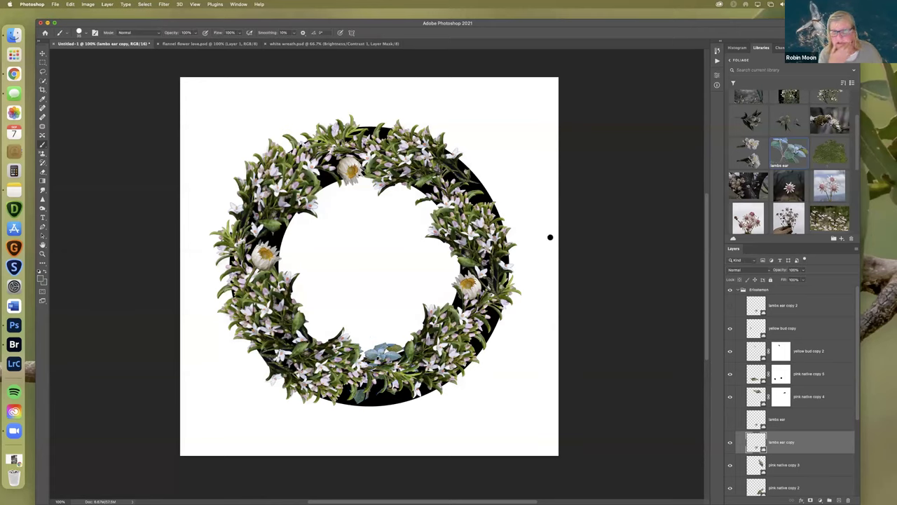
Rename 'lambs ear copy' to 'lambs ear bottom', then show and select the original 'lambs ear' layer
drag(787, 184, 785, 174)
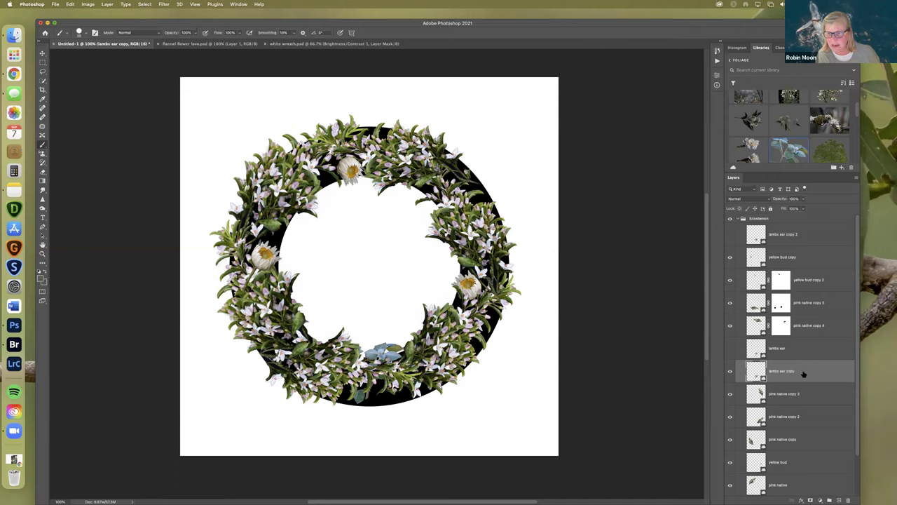
click(730, 373)
click(730, 372)
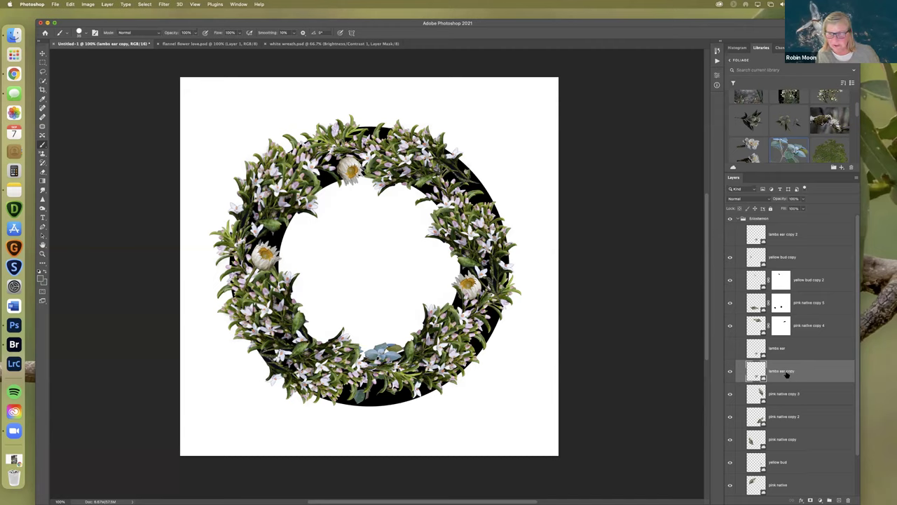
text(lam)
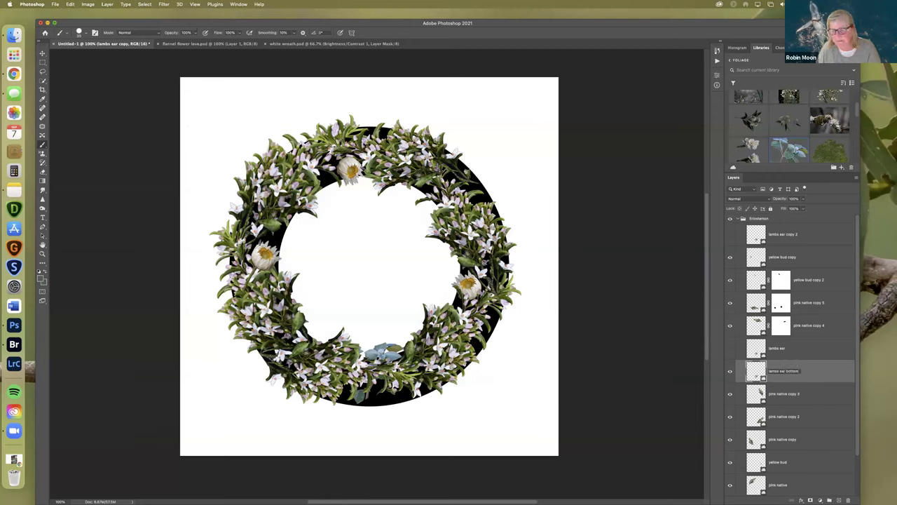
key(Return)
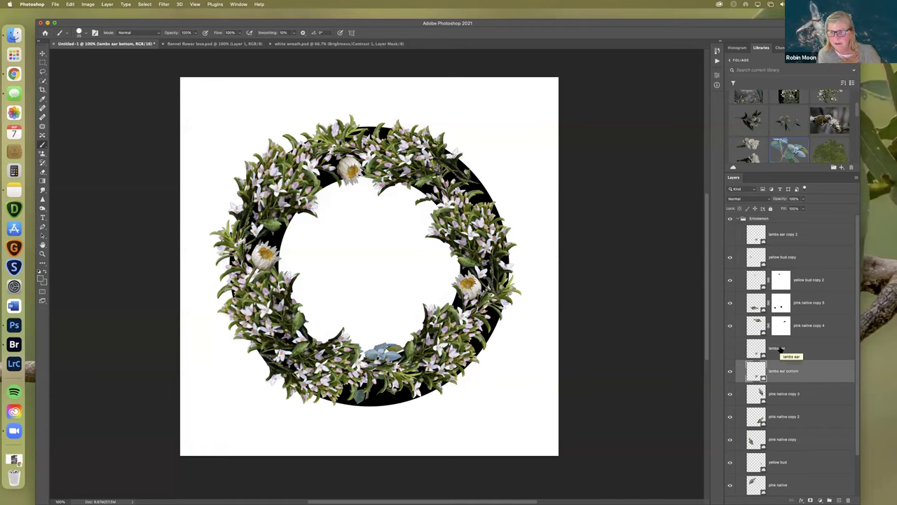
click(729, 347)
click(790, 350)
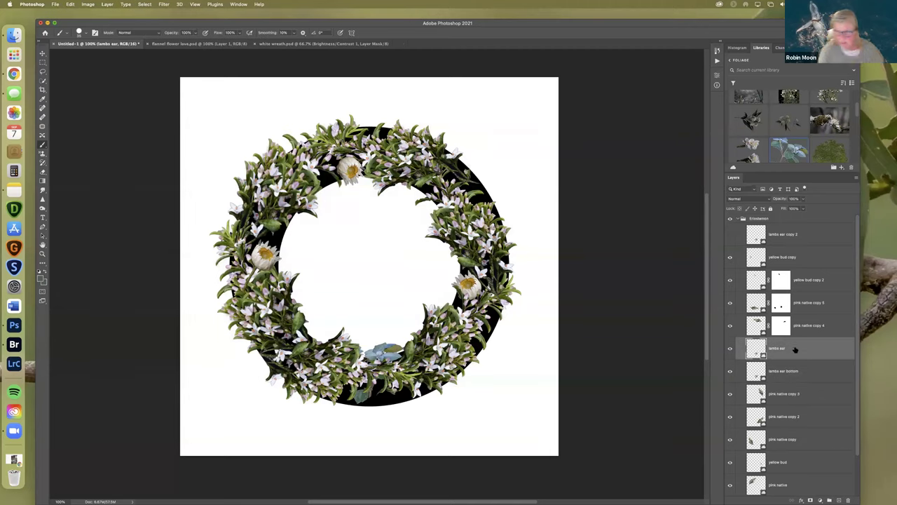
Move the lambs ear clump to the wreath's upper right and place its layer below 'pink native copy 3'
key(super+t)
drag(382, 347, 498, 184)
click(379, 32)
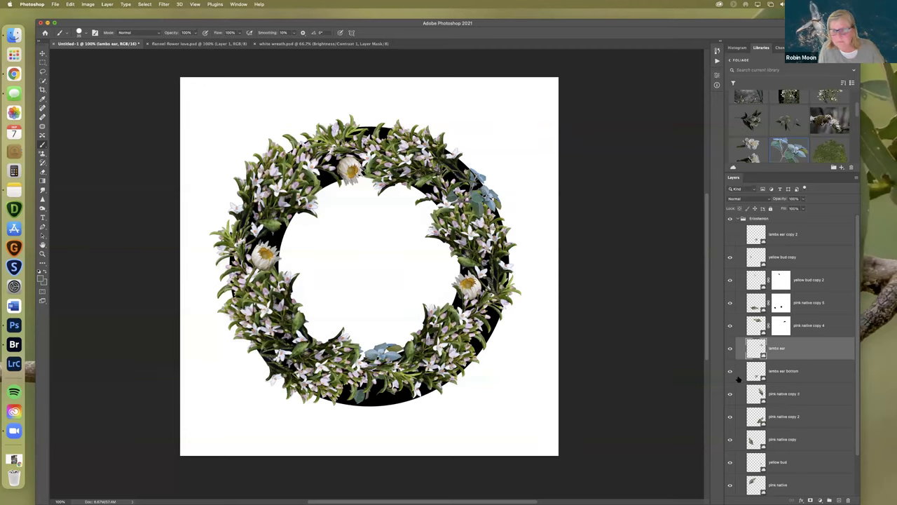
drag(802, 350, 797, 401)
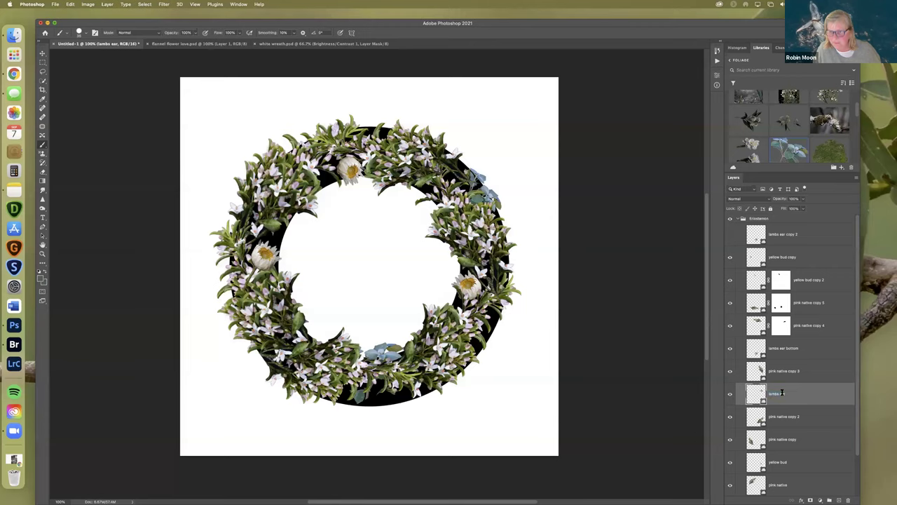
Rename that layer 'lambs ear top right' and select 'lambs ear copy 2'
text(lam)
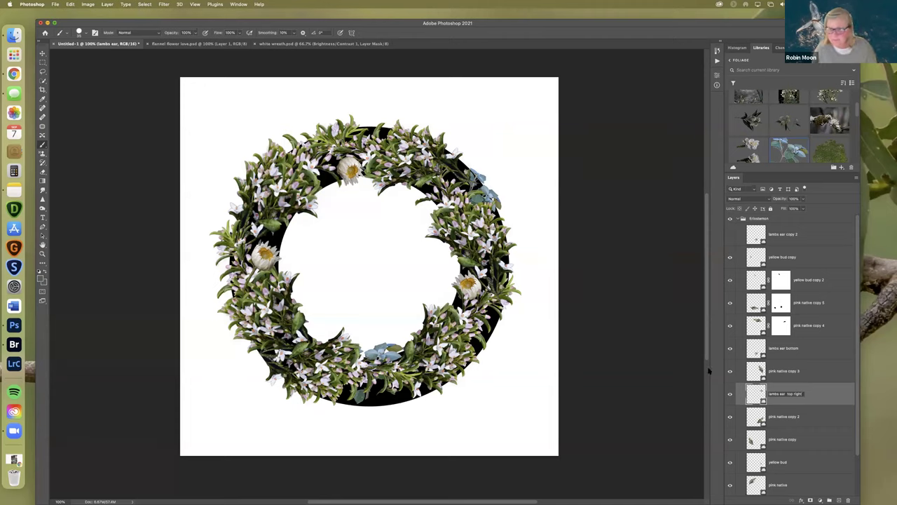
key(Return)
click(728, 349)
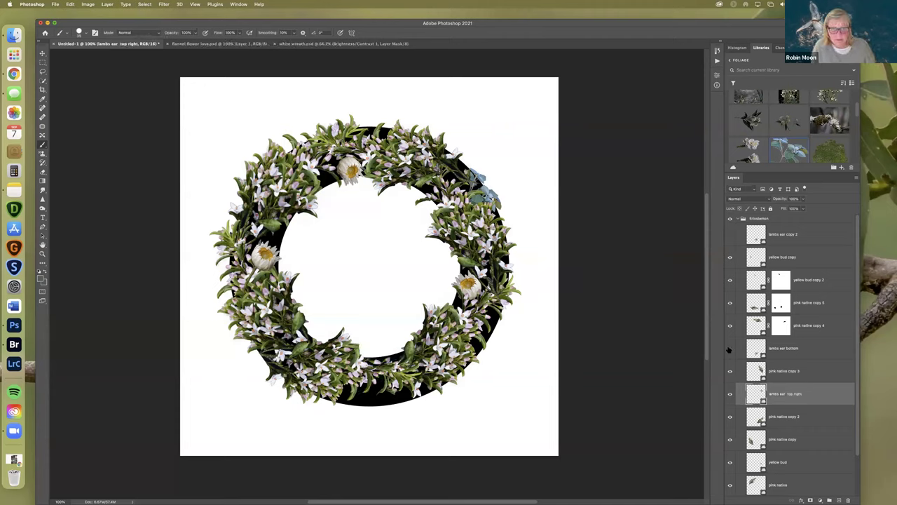
click(729, 348)
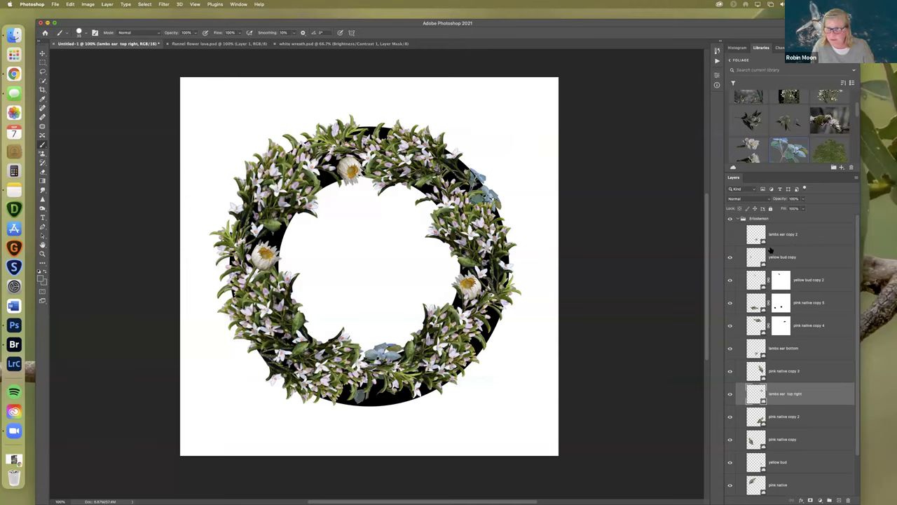
click(737, 237)
Show 'lambs ear copy 2', move its leaves to the wreath's top and rotate them along the curve
click(729, 235)
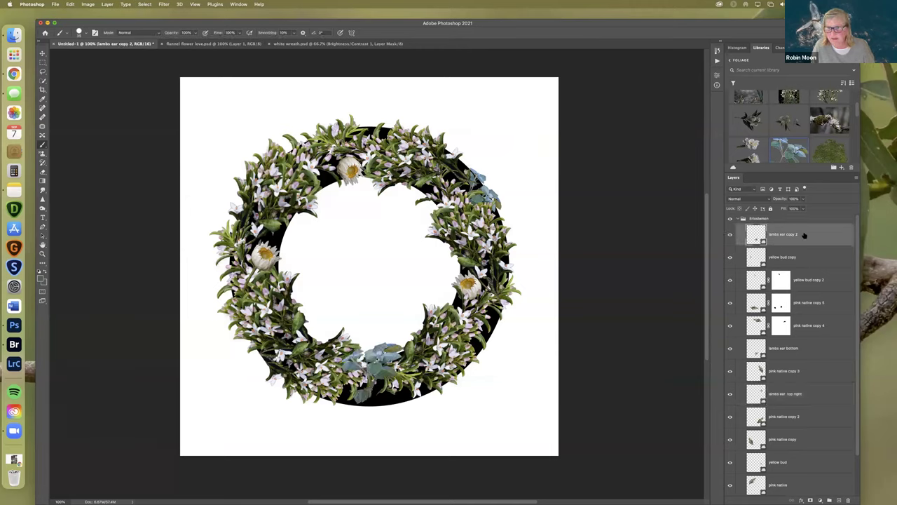
key(super+t)
drag(391, 320, 372, 120)
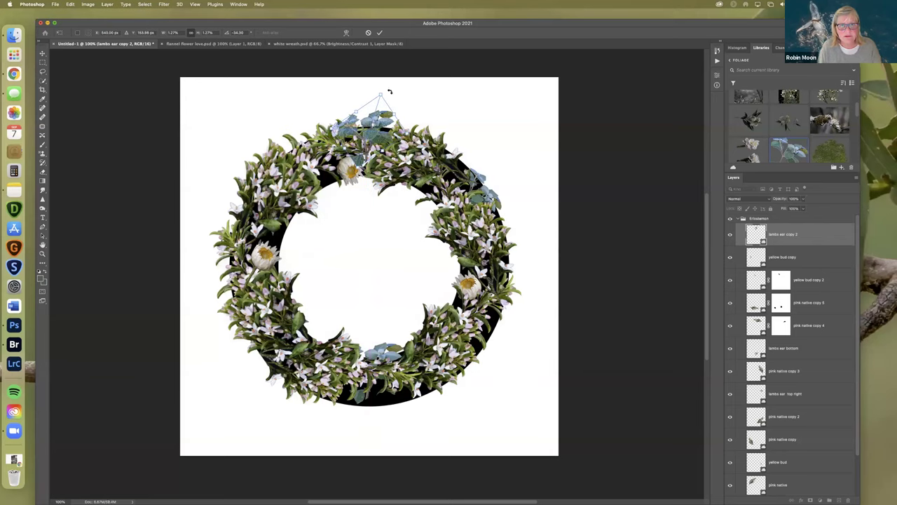
drag(398, 100, 382, 119)
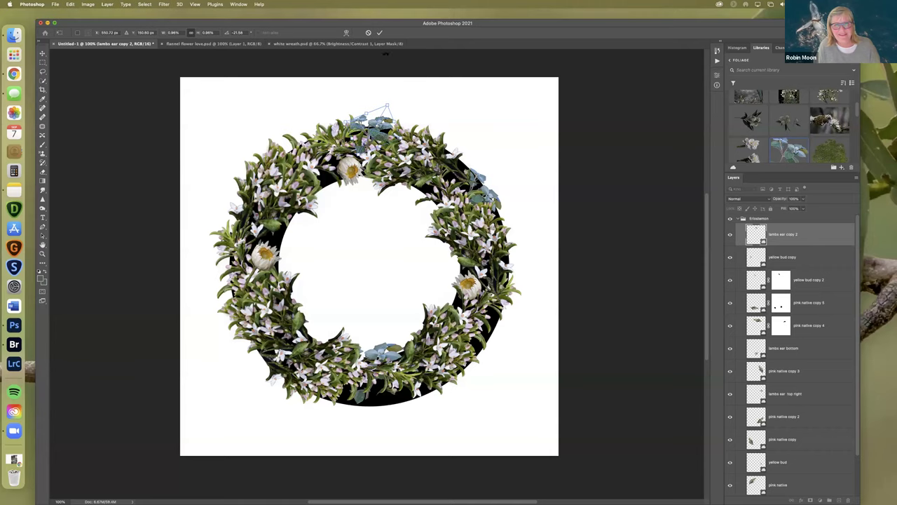
click(380, 33)
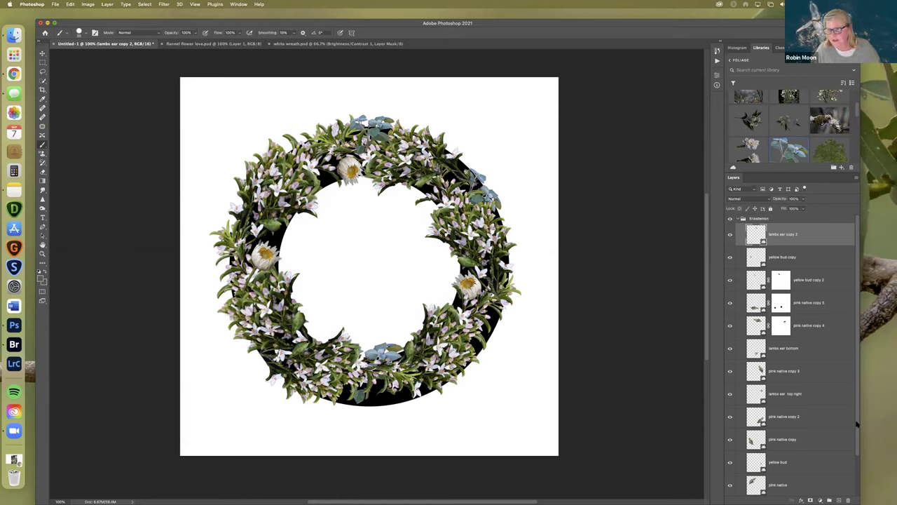
scroll(857, 423, down, 2)
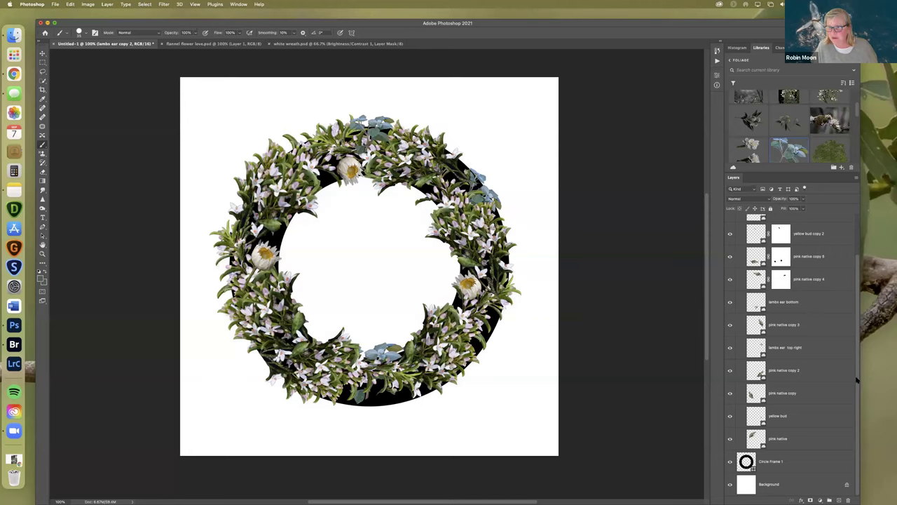
scroll(857, 379, up, 2)
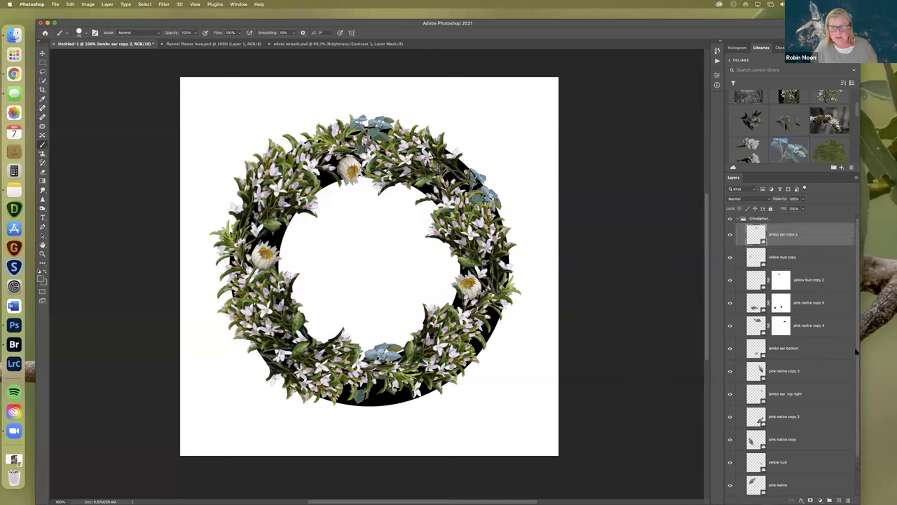
scroll(856, 352, down, 1)
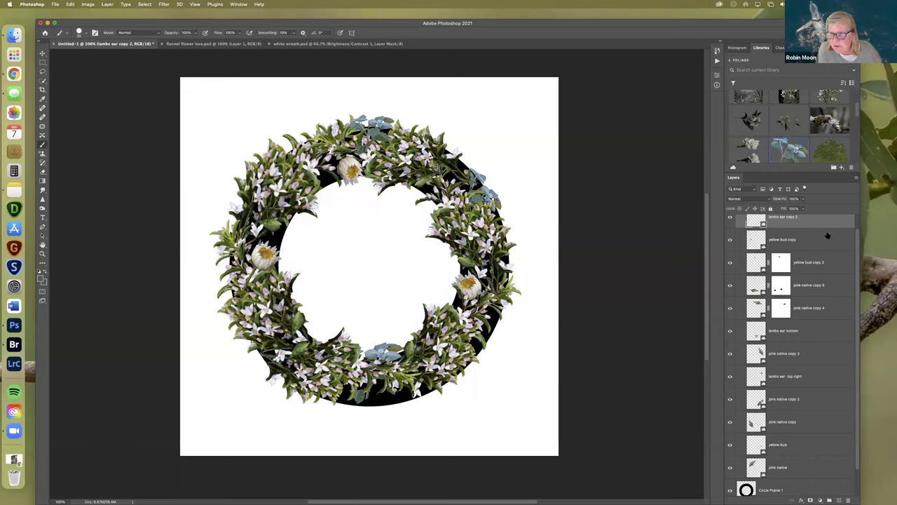
scroll(828, 236, up, 1)
key(super+equal)
key(super+equal)
key(super+equal)
key(super+equal)
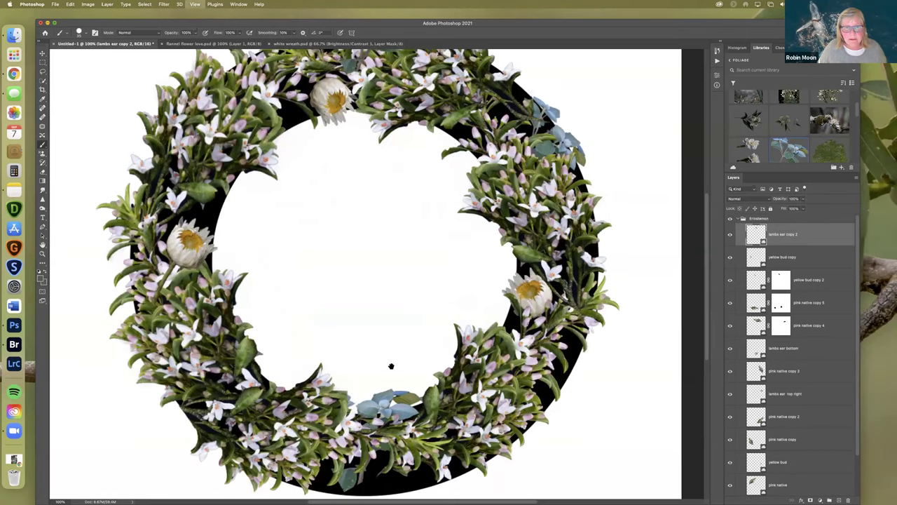
key(super+equal)
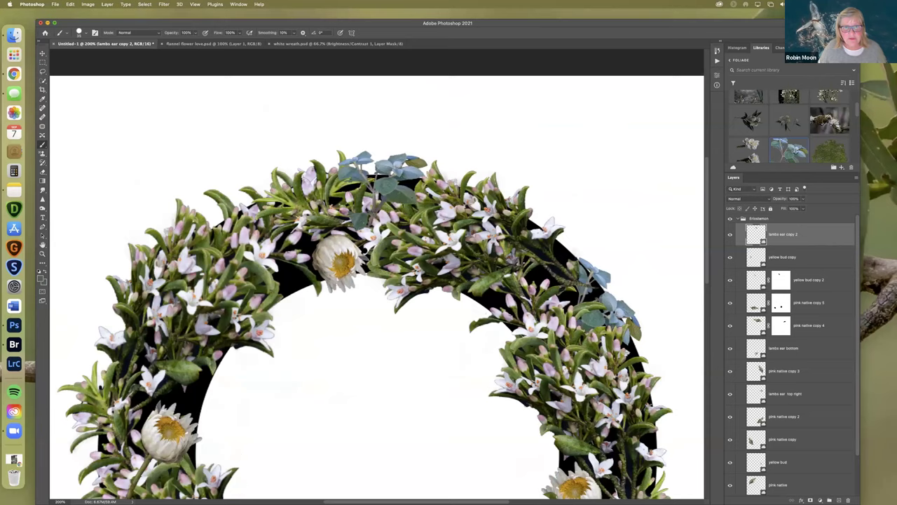
scroll(347, 115, down, 5)
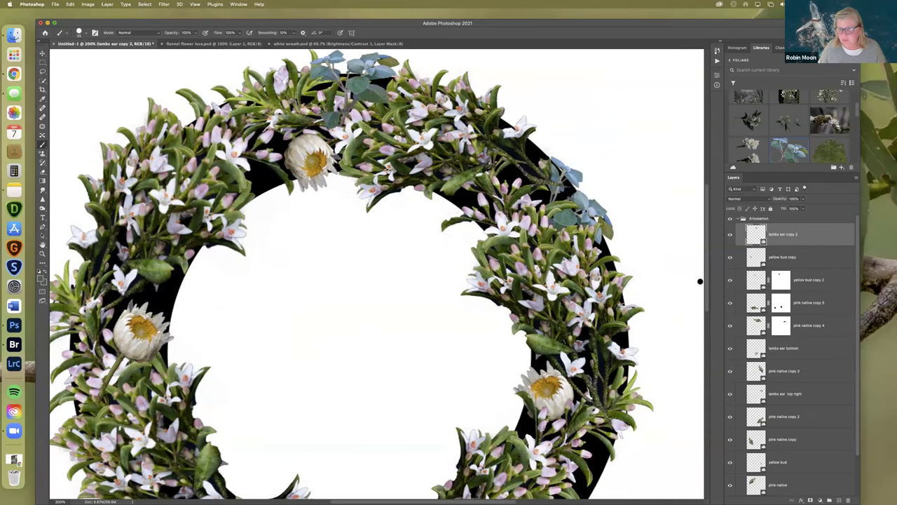
key(super+minus)
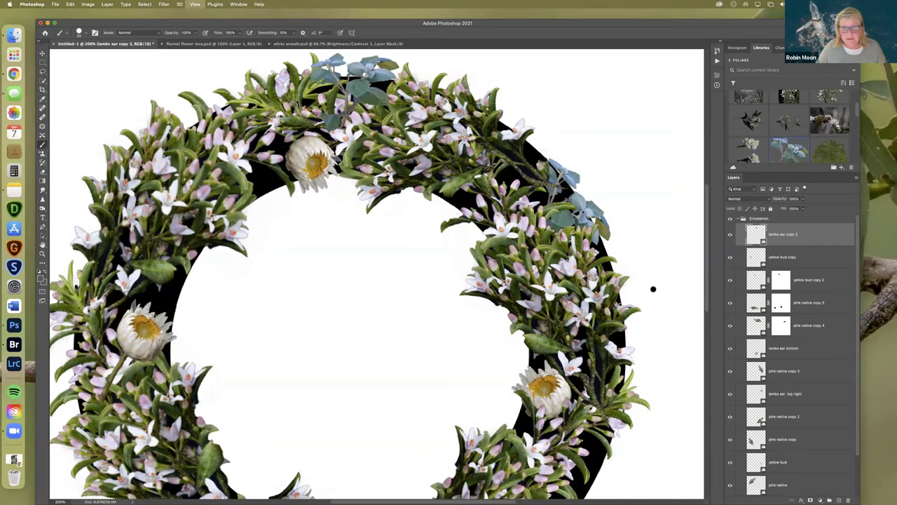
key(super+minus)
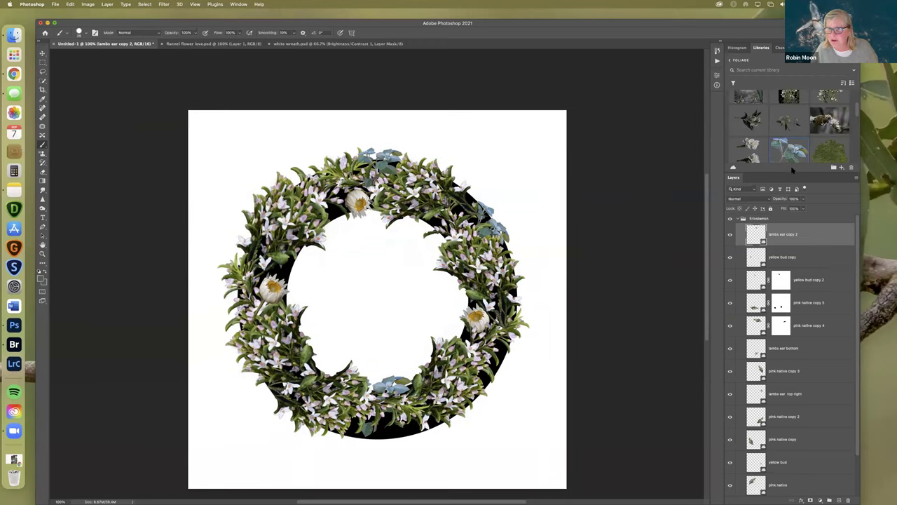
Switch the Libraries panel from Foliage to the Birds library and enlarge it for more thumbnails
drag(782, 174, 782, 218)
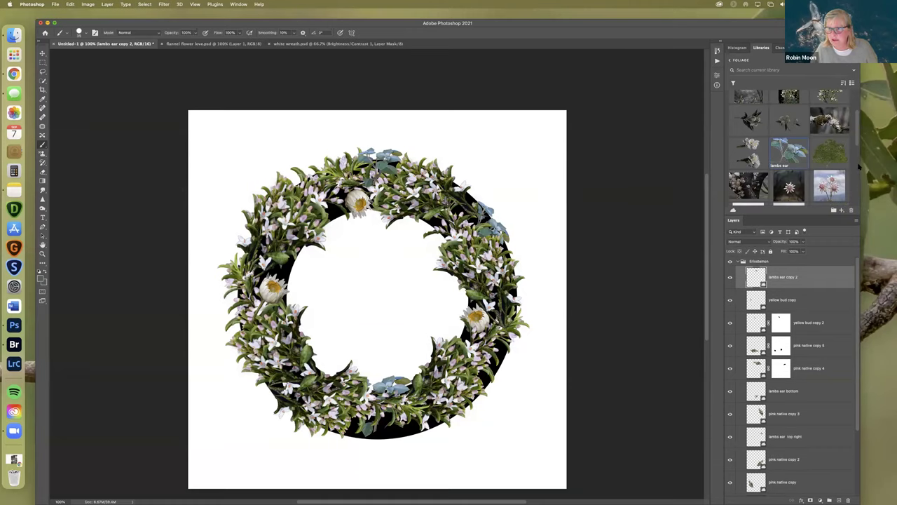
scroll(778, 126, down, 5)
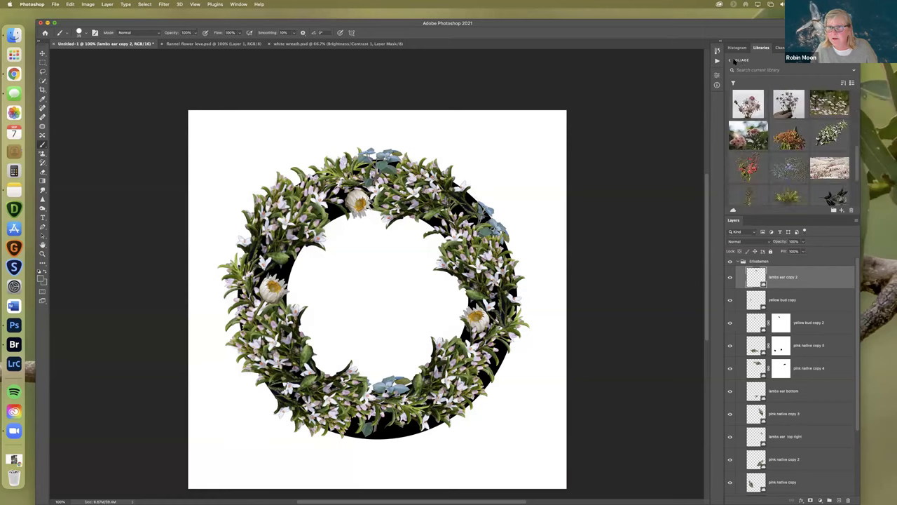
click(730, 60)
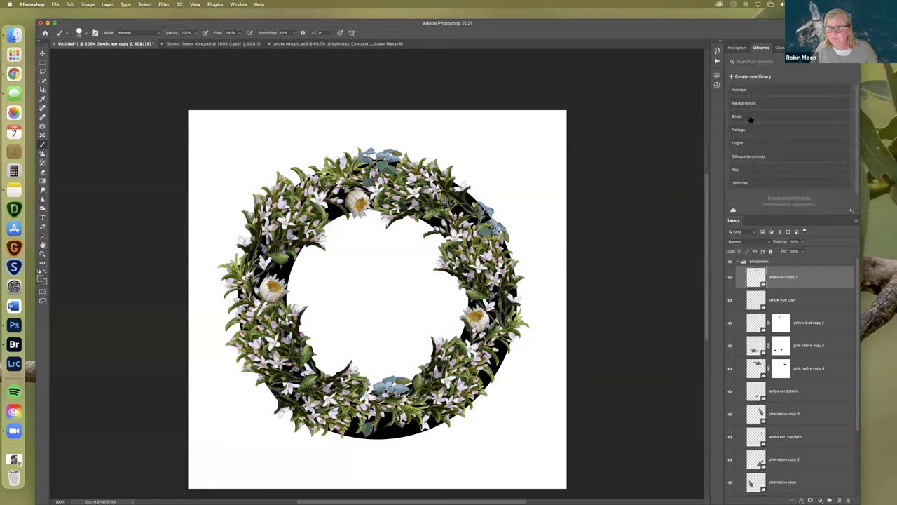
click(750, 120)
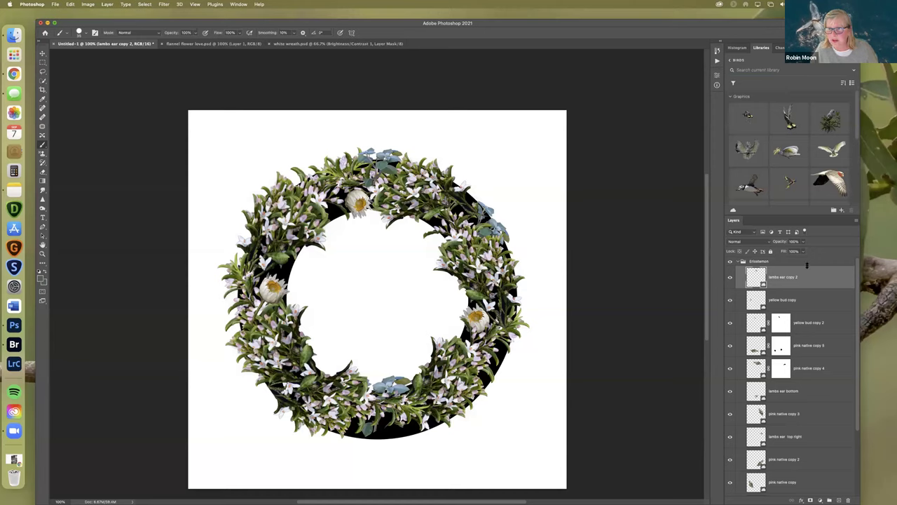
drag(807, 265, 806, 304)
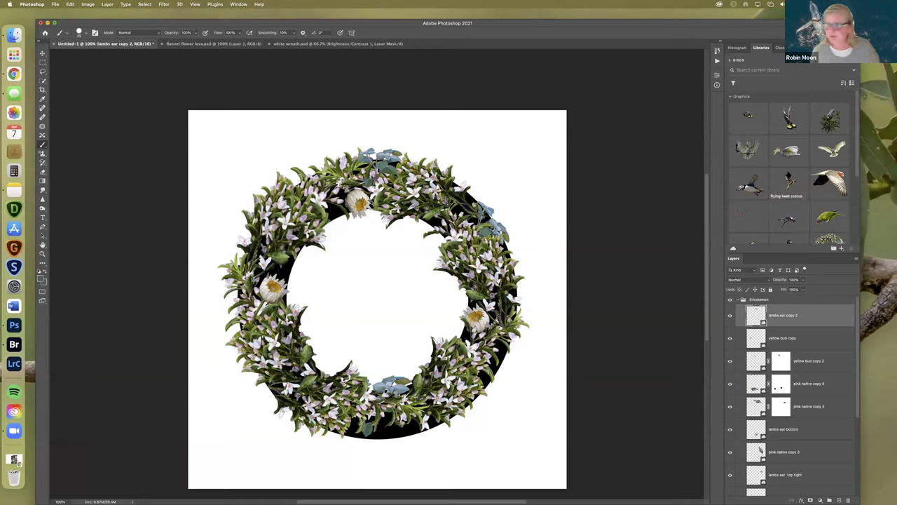
Drop 'cockie head down' onto the canvas, scale it to about 6% and flip it horizontally
drag(786, 151, 356, 306)
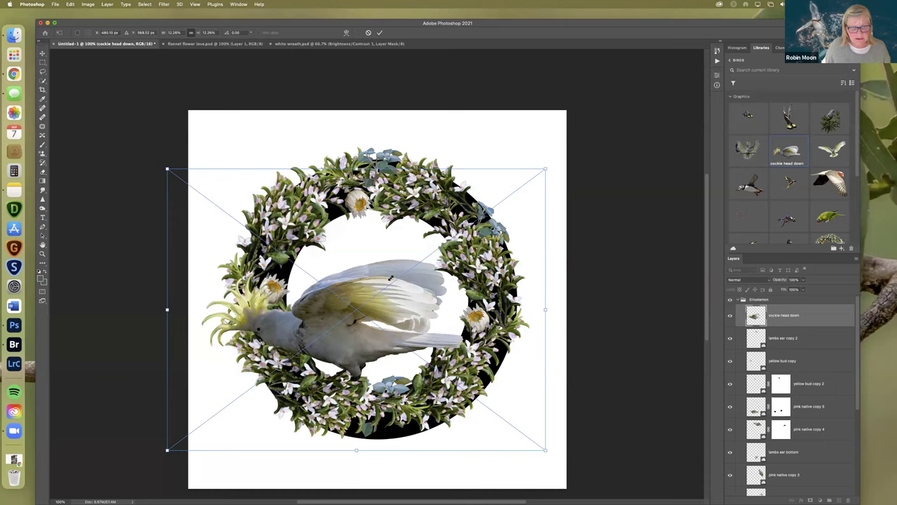
drag(546, 169, 380, 287)
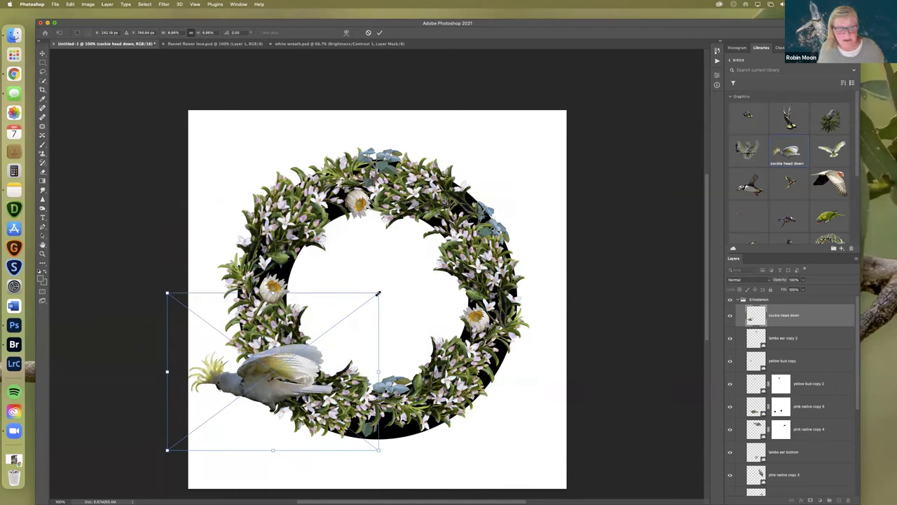
drag(378, 293, 367, 300)
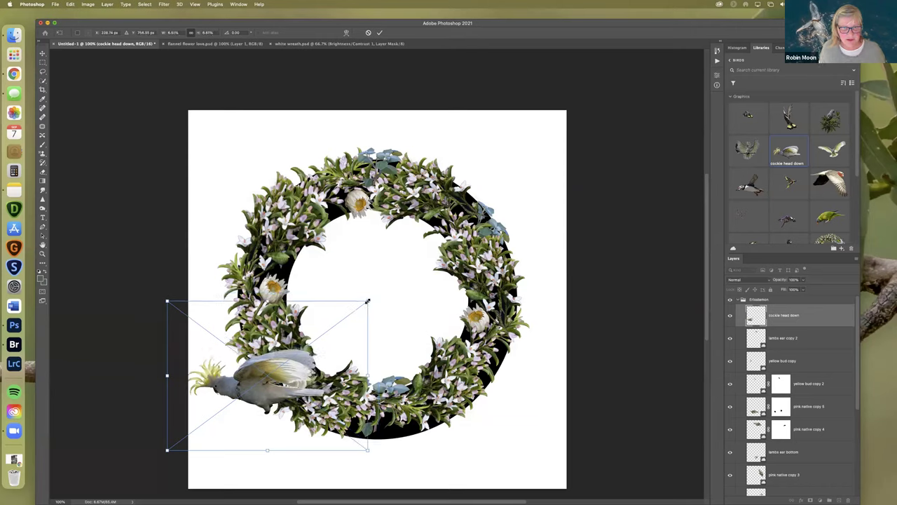
drag(354, 310, 352, 312)
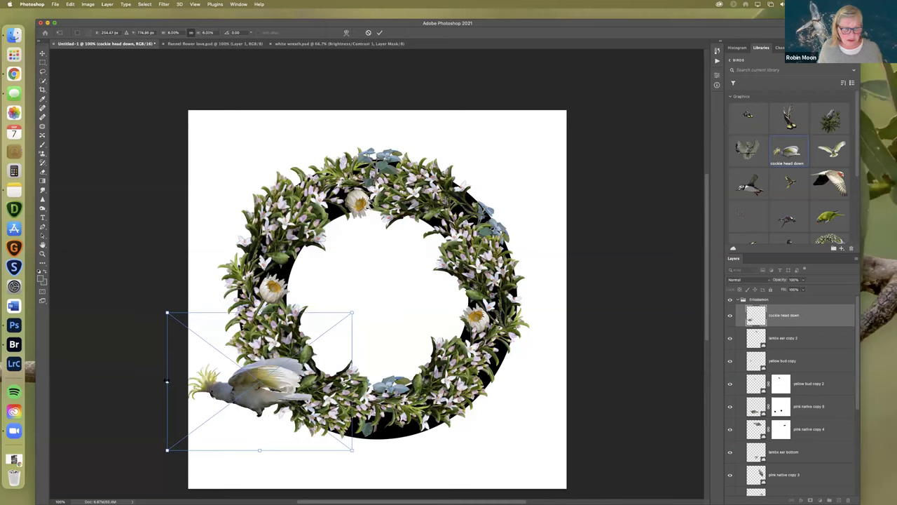
drag(167, 381, 469, 381)
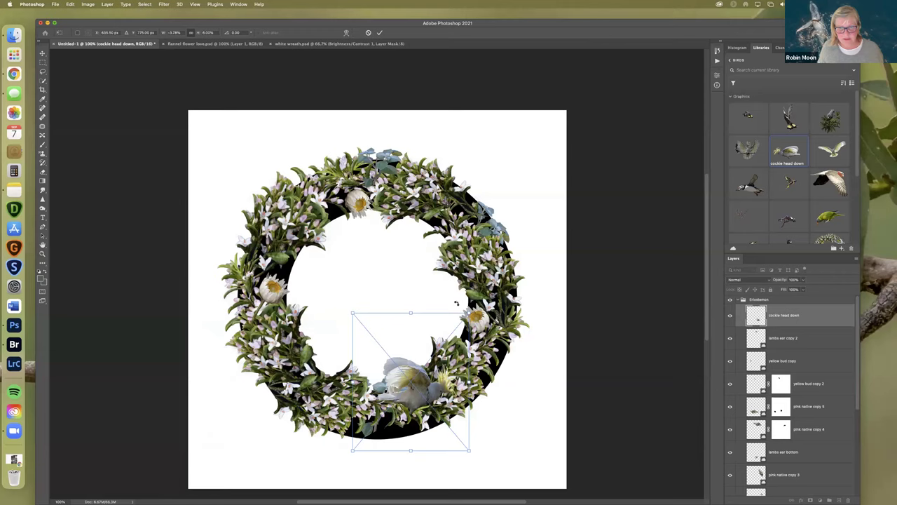
drag(479, 304, 476, 300)
mouse_move(375, 327)
mouse_down()
mouse_move(380, 320)
mouse_move(375, 324)
mouse_up()
drag(379, 289, 367, 310)
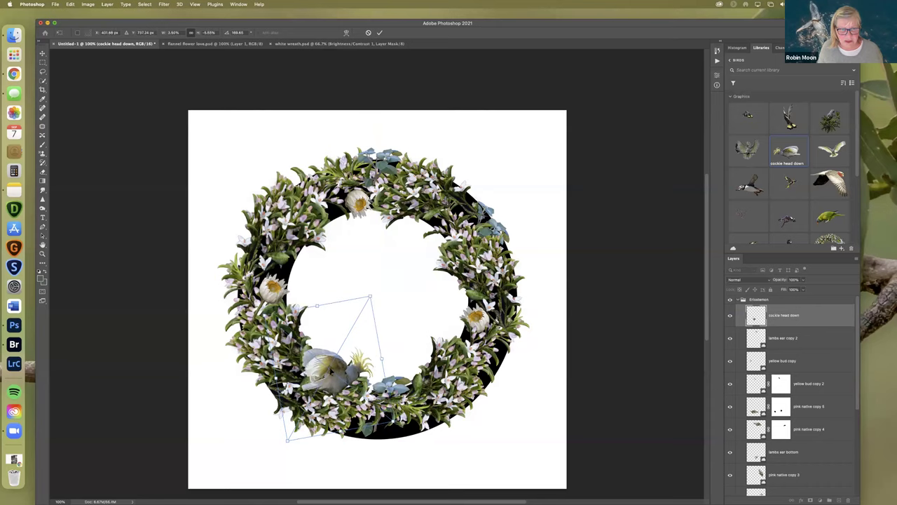
Reposition the cockatoo on the upper-left wreath, shrinking it slightly and tilting it more upright
drag(330, 379, 326, 367)
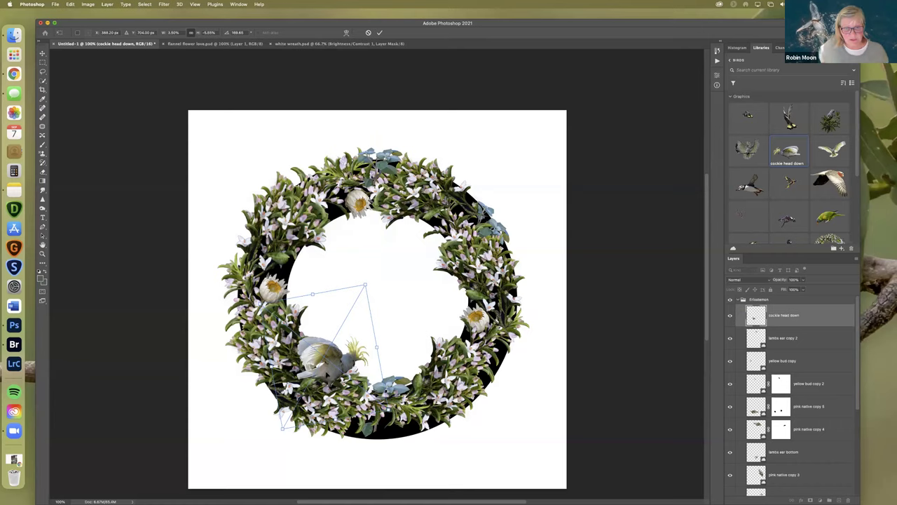
drag(364, 291, 346, 316)
drag(315, 378, 310, 375)
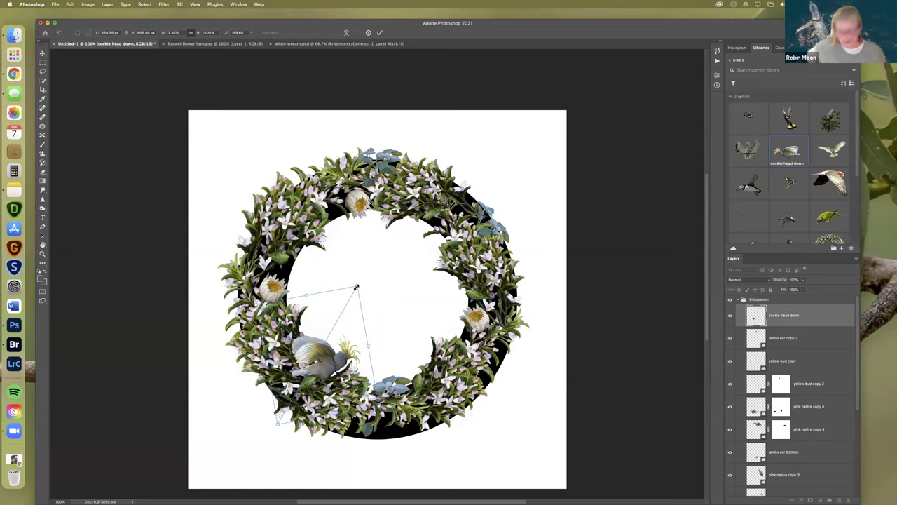
drag(304, 295, 311, 304)
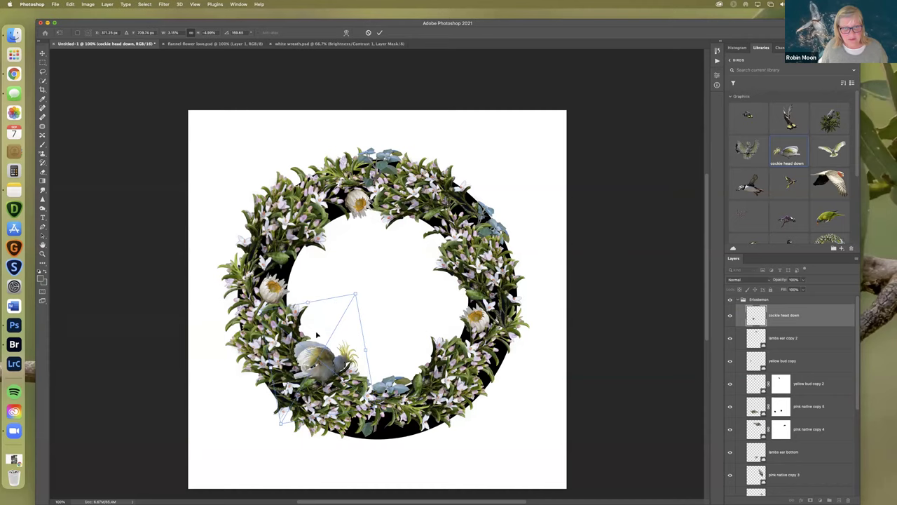
drag(317, 365, 279, 251)
drag(312, 197, 324, 198)
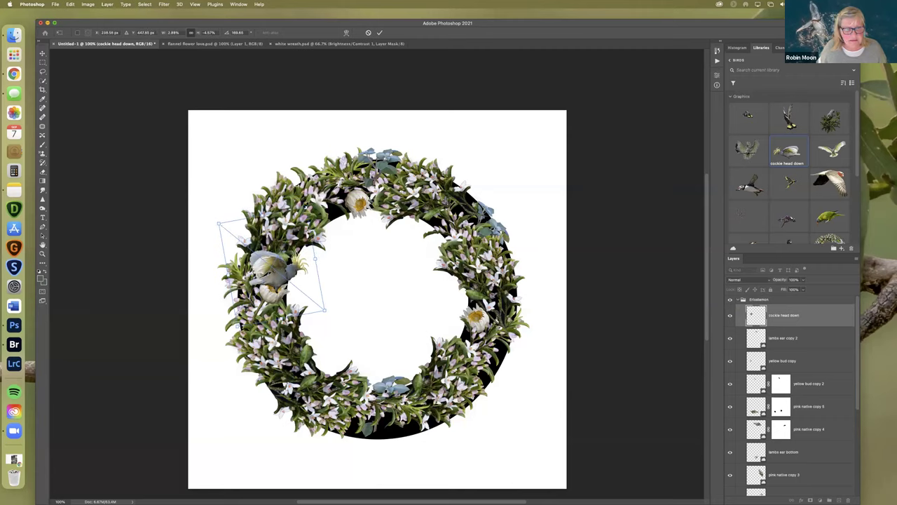
drag(315, 213, 303, 196)
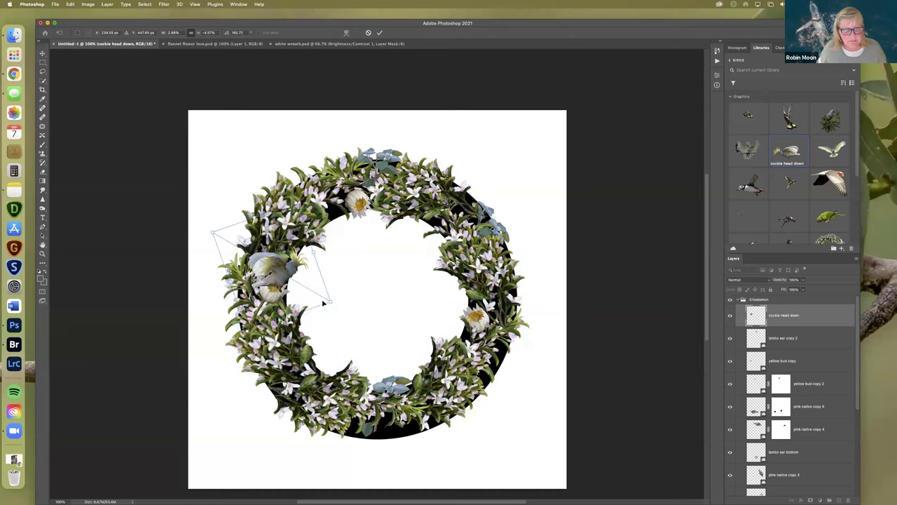
drag(288, 269, 290, 269)
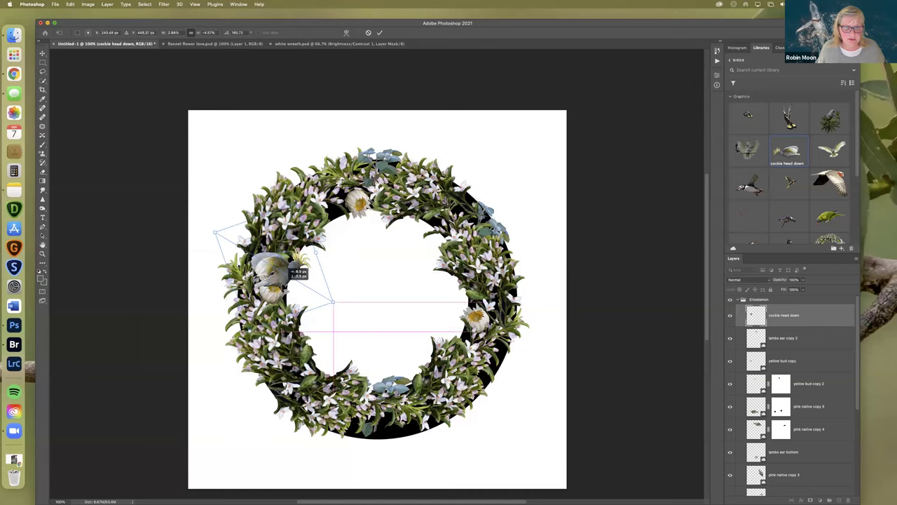
click(380, 33)
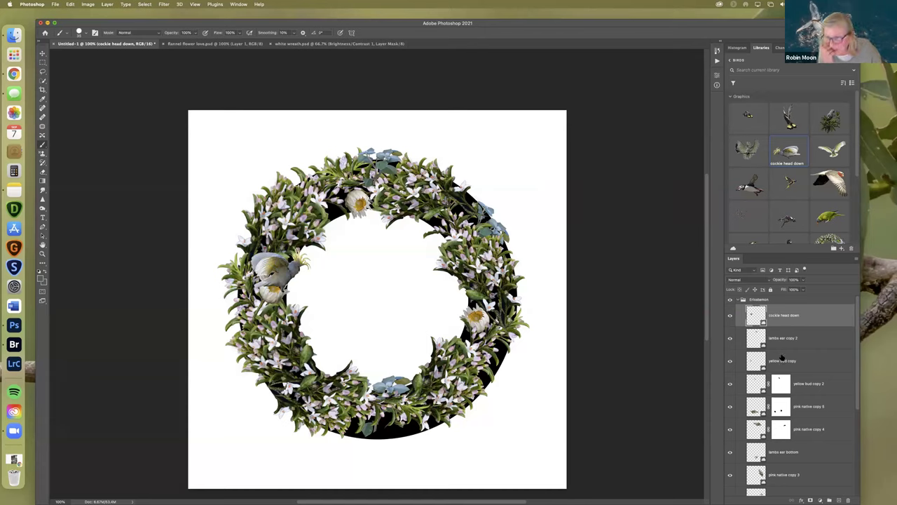
Add an inverted mask to 'yellow bud copy', paint some back near the bird, and put 'cockie head down' beneath it
click(729, 361)
click(804, 362)
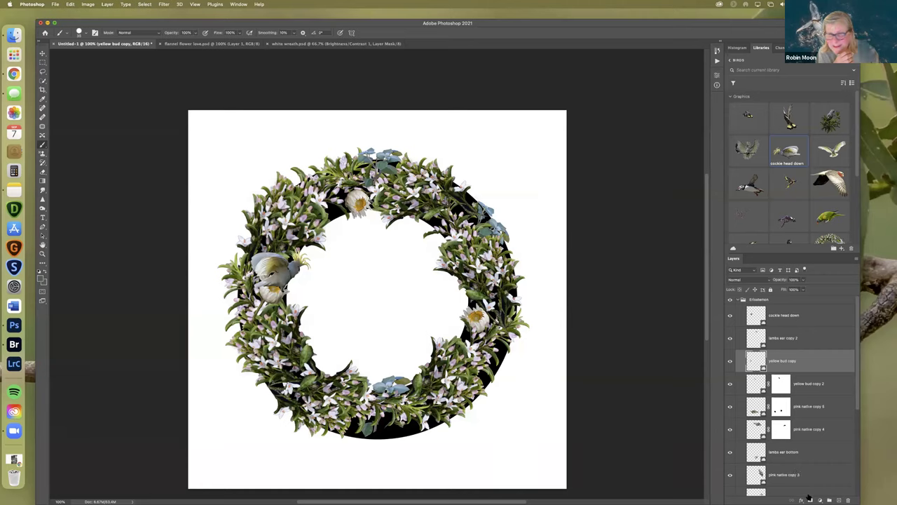
click(810, 499)
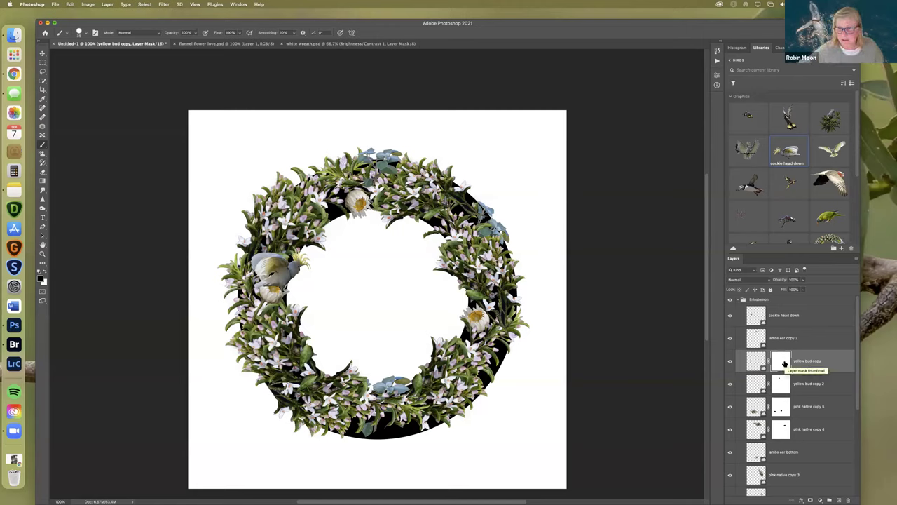
key(super+i)
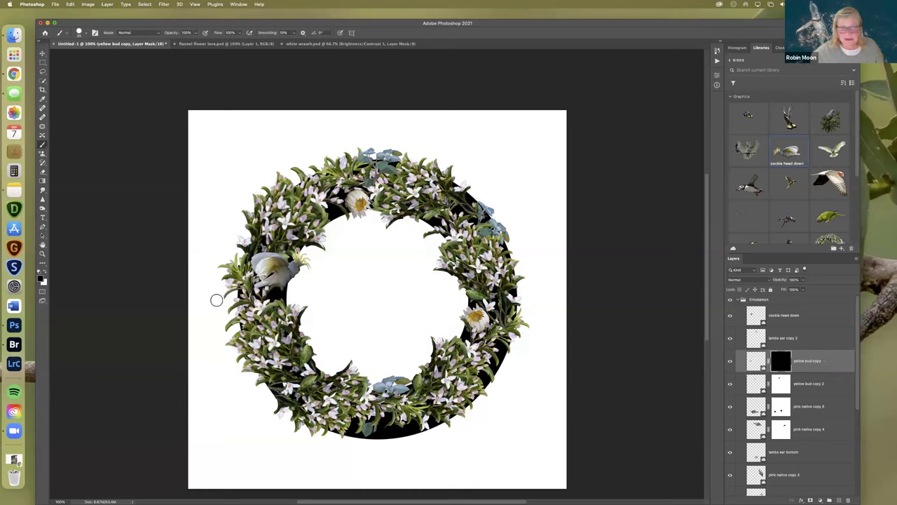
key(x)
drag(281, 293, 282, 289)
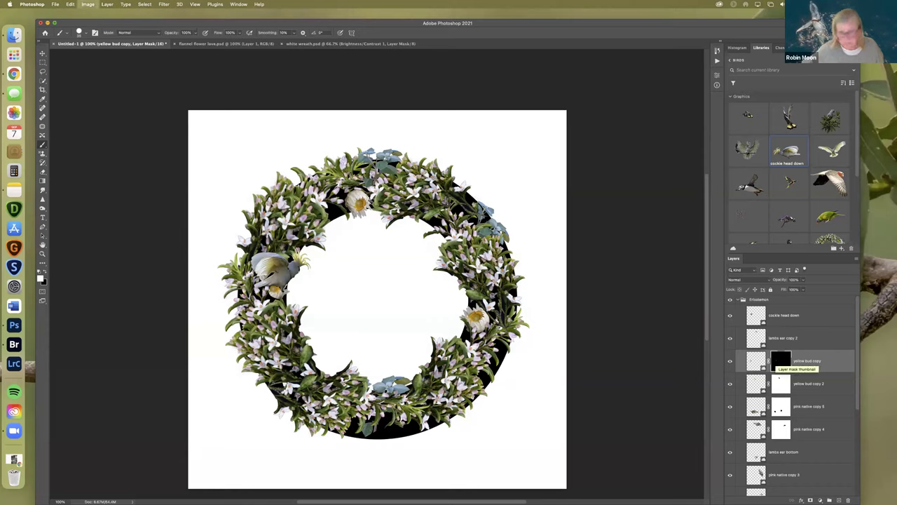
key(super+i)
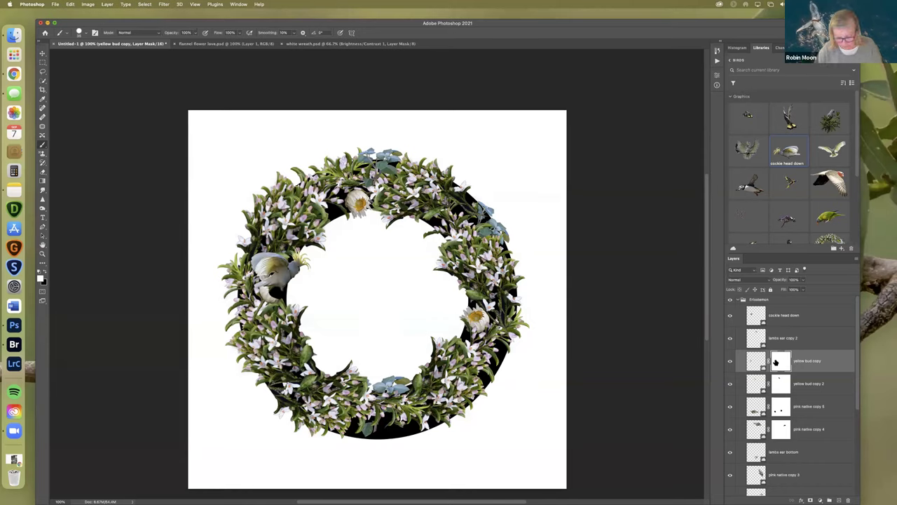
key(super+i)
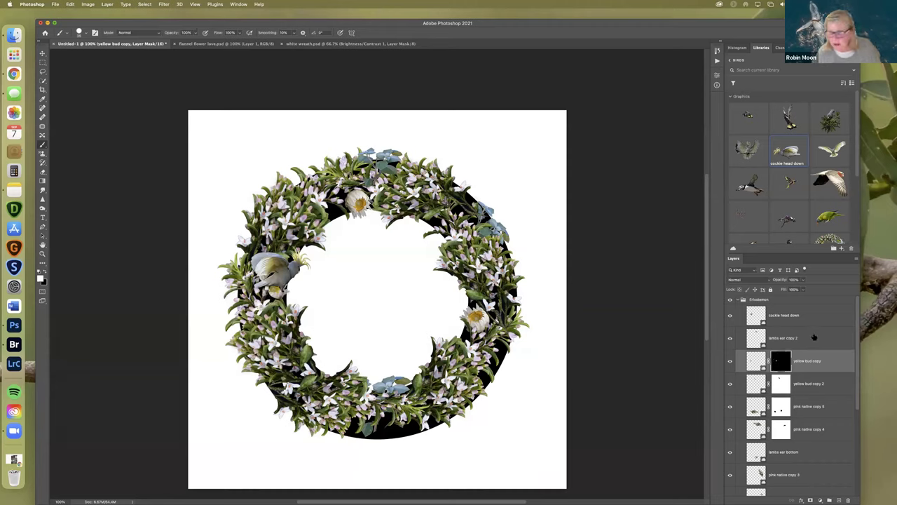
drag(815, 316, 811, 363)
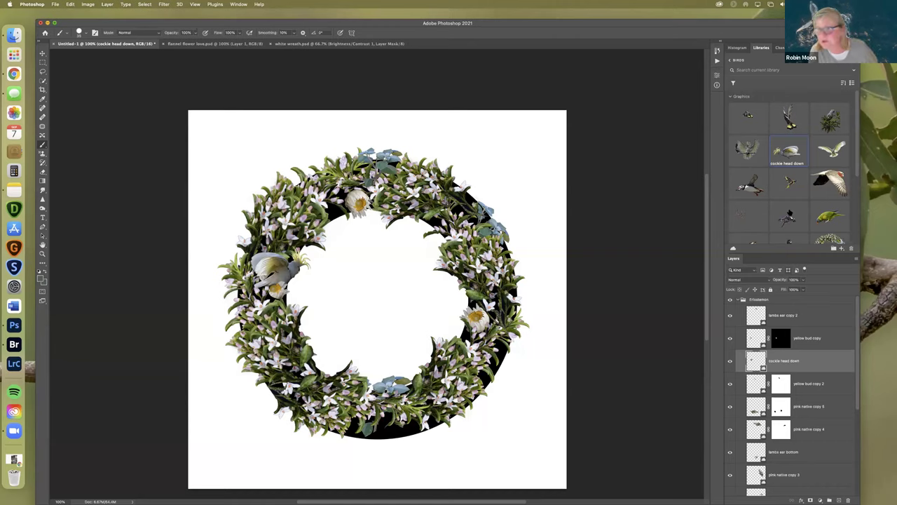
scroll(789, 210, down, 2)
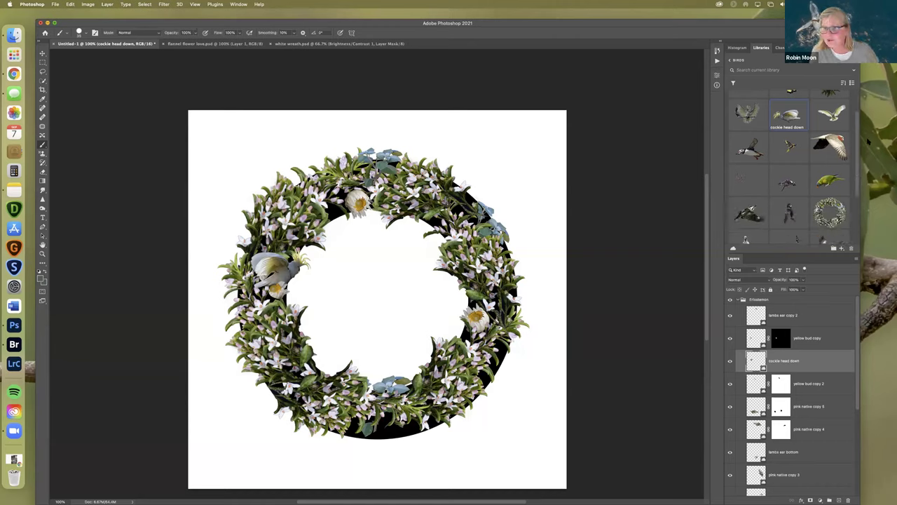
scroll(855, 168, down, 2)
scroll(856, 168, down, 1)
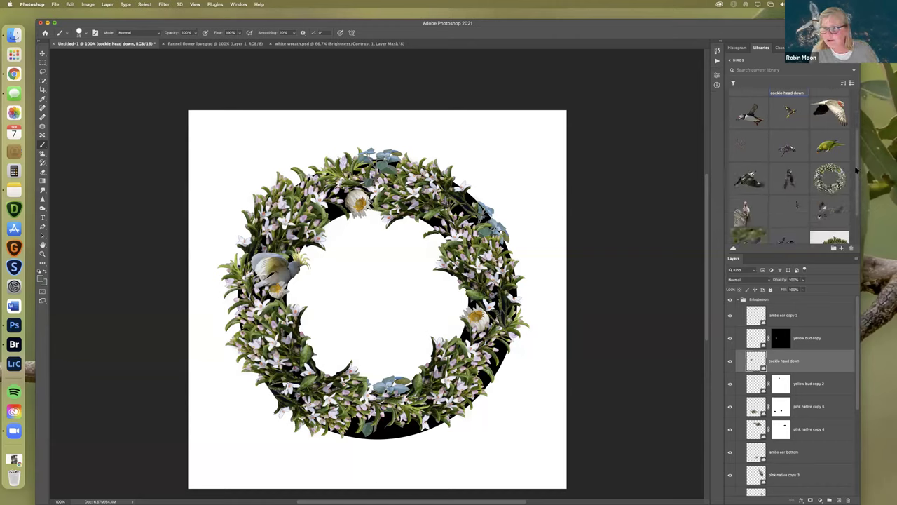
scroll(855, 192, down, 2)
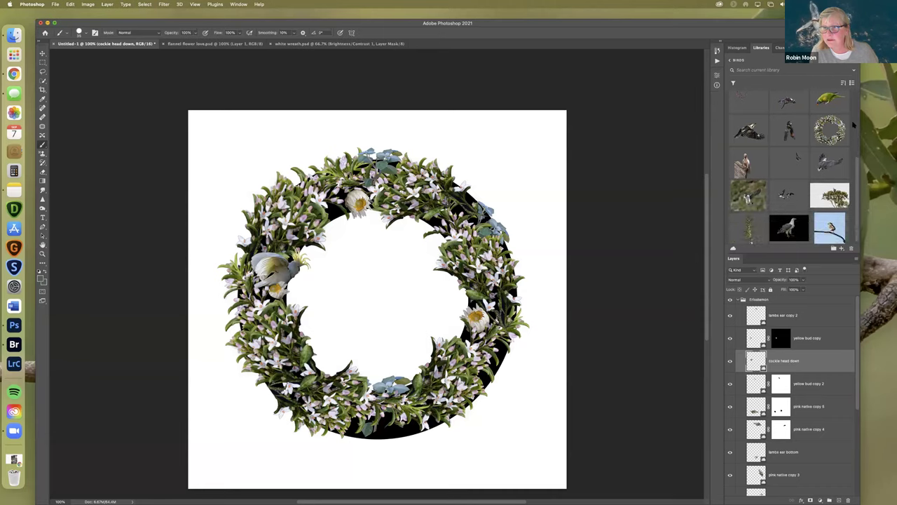
scroll(854, 126, up, 5)
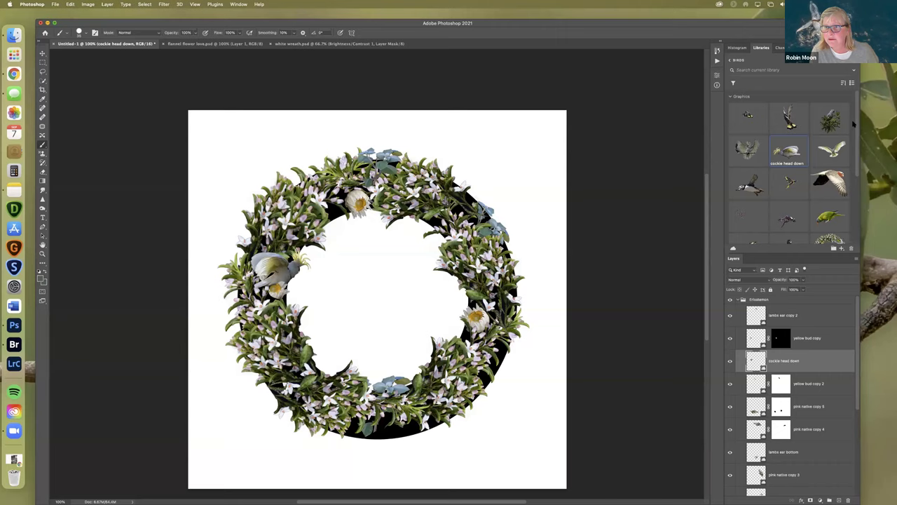
scroll(852, 141, down, 1)
scroll(852, 147, down, 2)
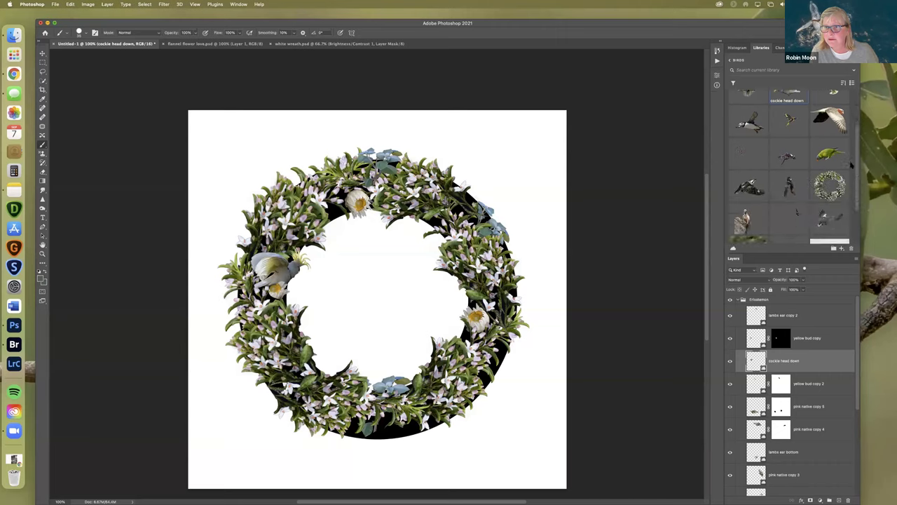
scroll(851, 200, down, 1)
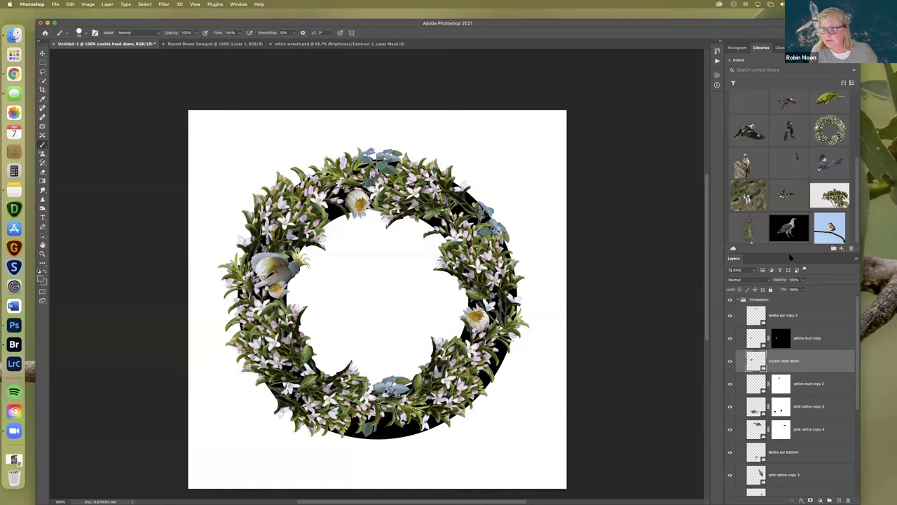
drag(792, 303, 792, 340)
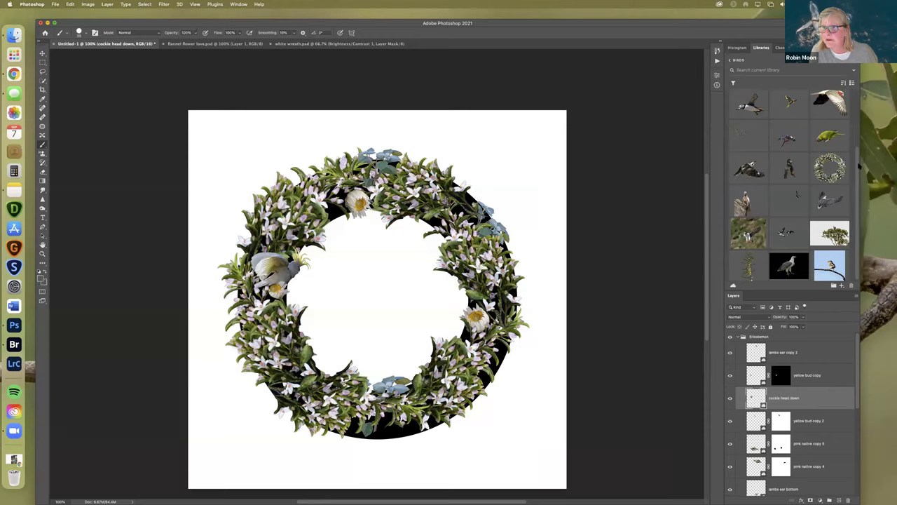
scroll(859, 165, up, 3)
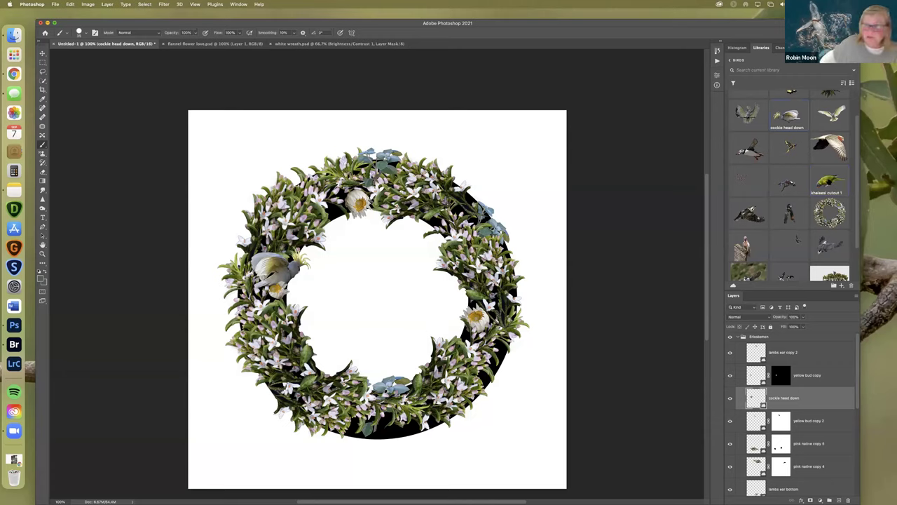
Place 'khaleesi cutout 1' from Libraries, shrink it, move it to the wreath's top right and flip it
drag(678, 212, 505, 227)
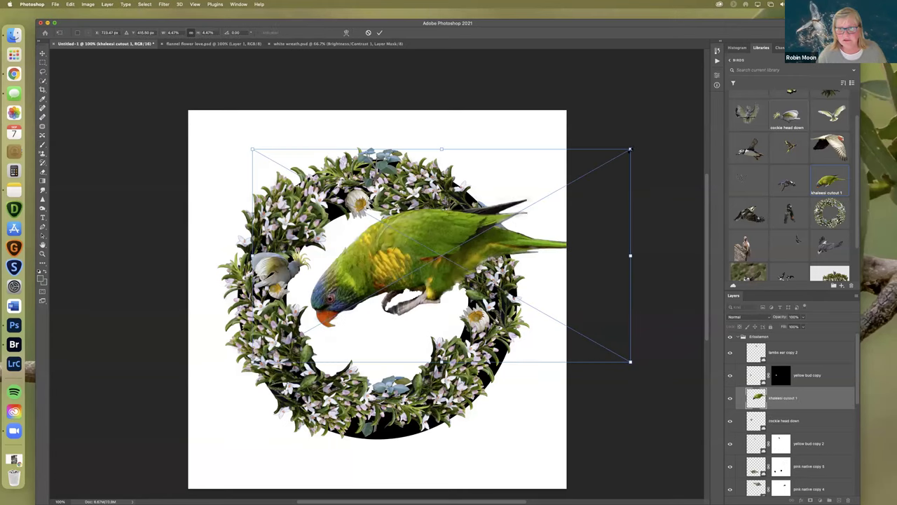
drag(630, 150, 519, 211)
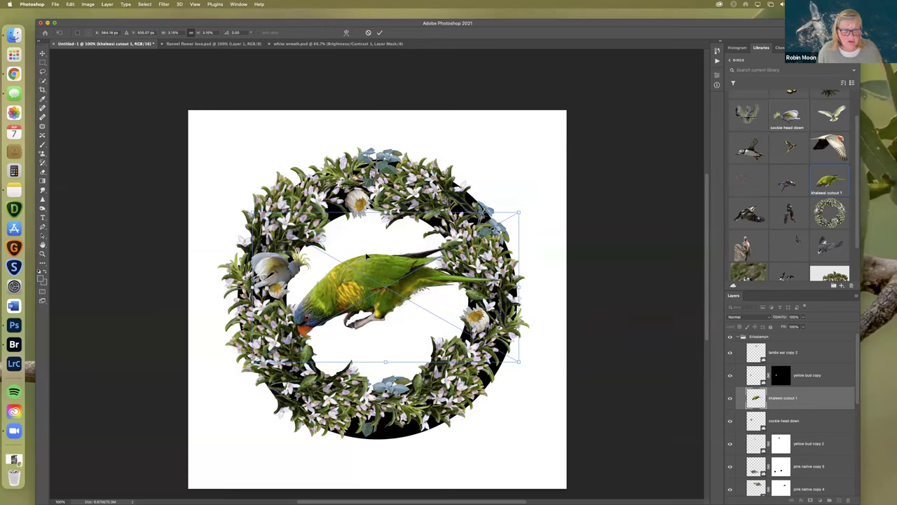
drag(261, 313, 268, 177)
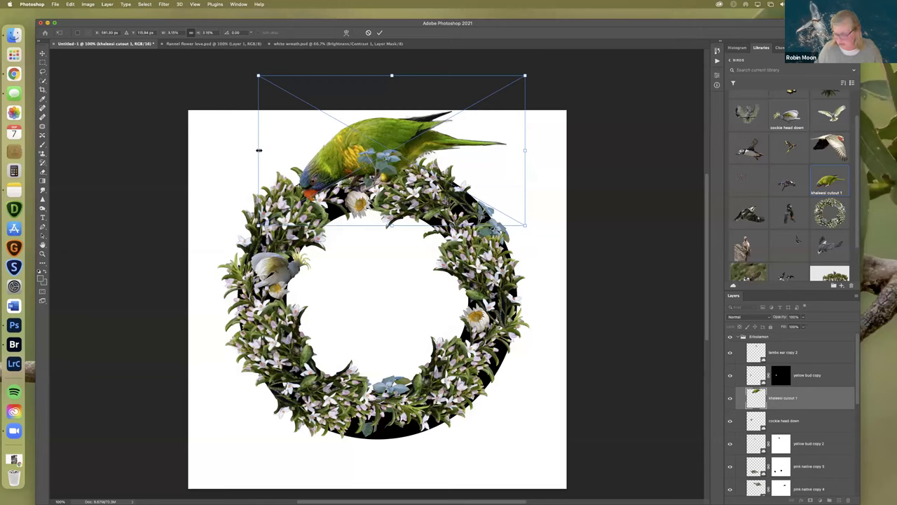
drag(259, 150, 366, 151)
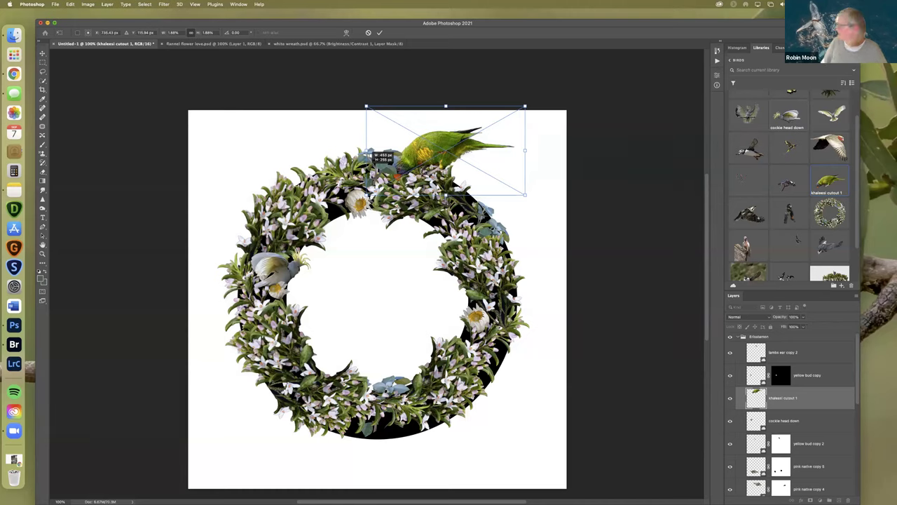
drag(366, 151, 366, 151)
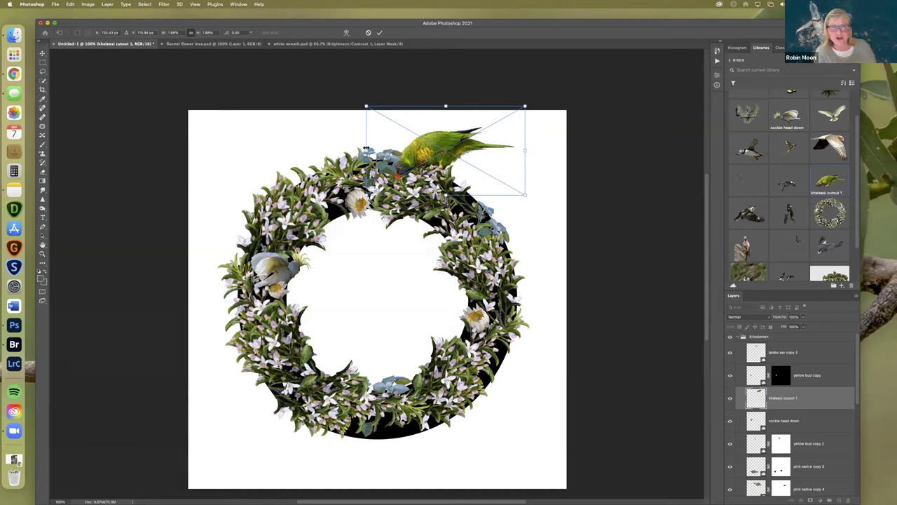
drag(366, 148, 581, 152)
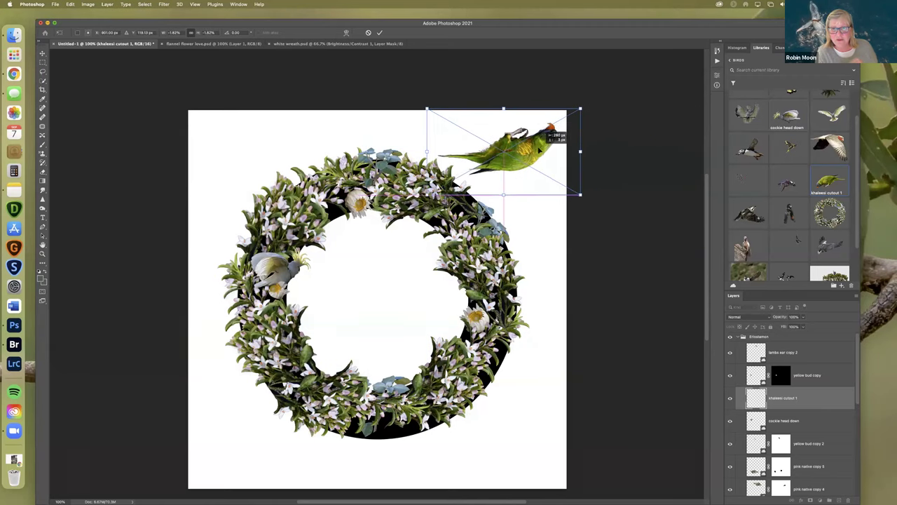
Flip and shrink the lorikeet to face left, place it on the wreath's upper right, tilted about -2°
drag(579, 151, 280, 151)
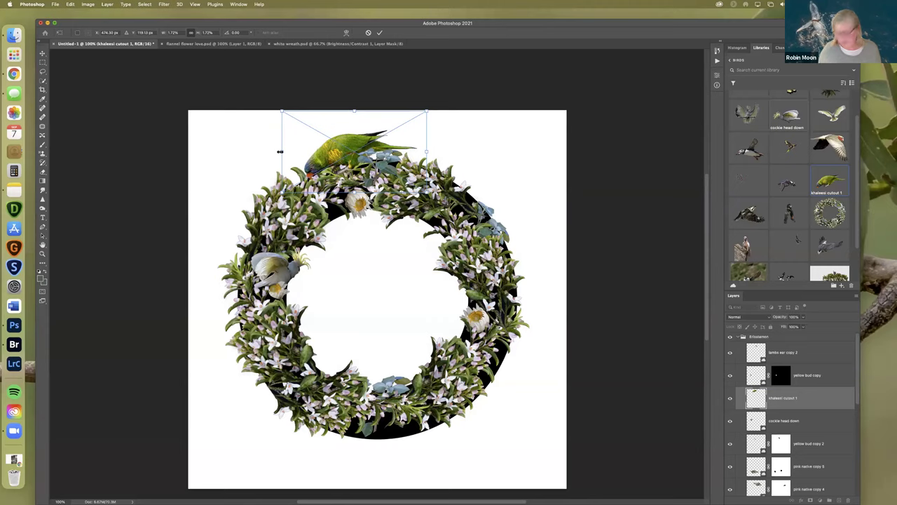
drag(441, 153, 554, 151)
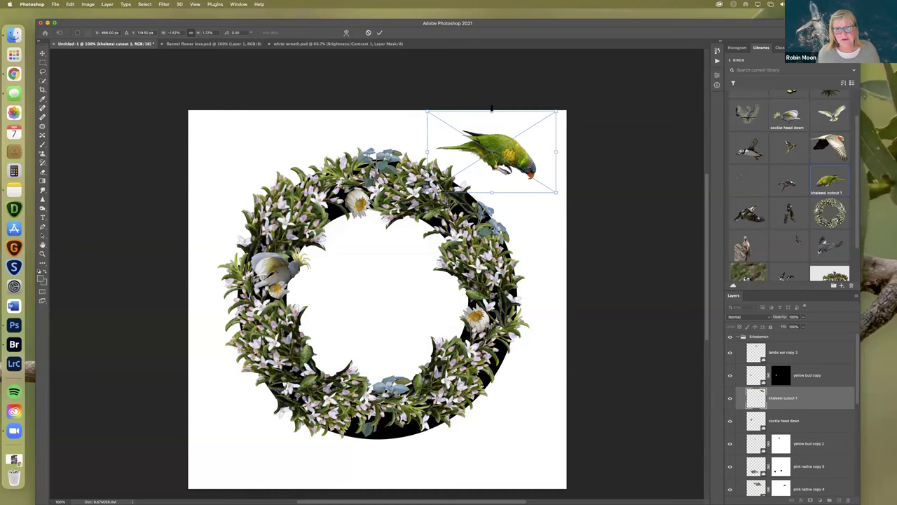
mouse_move(492, 110)
mouse_down()
mouse_move(497, 265)
mouse_move(489, 124)
mouse_up()
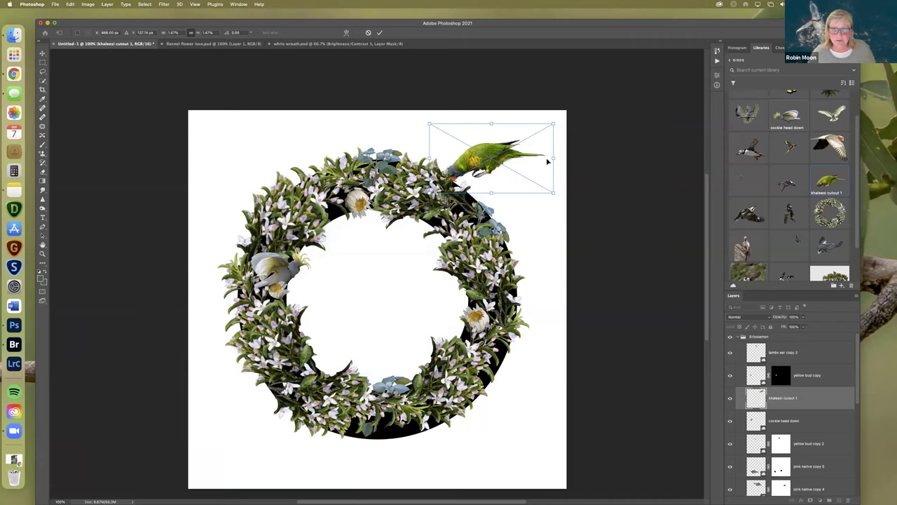
drag(513, 144, 485, 204)
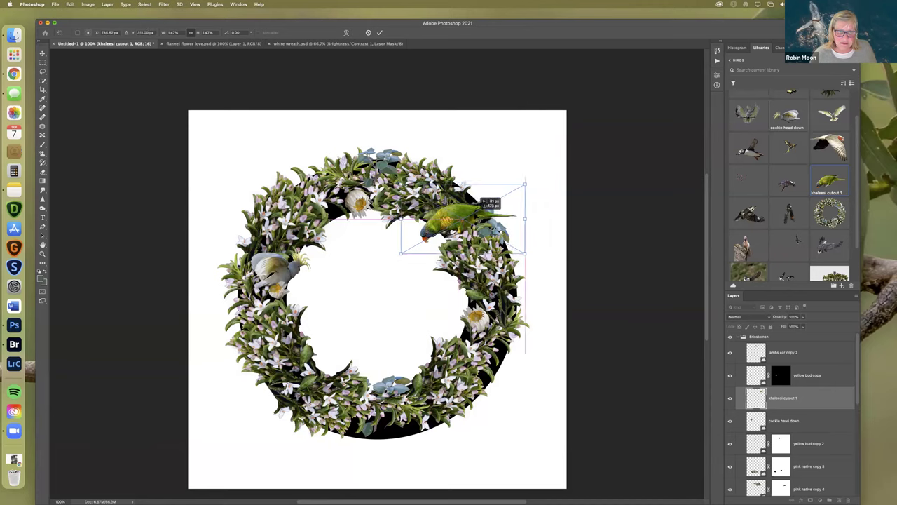
drag(485, 204, 485, 204)
drag(529, 180, 529, 178)
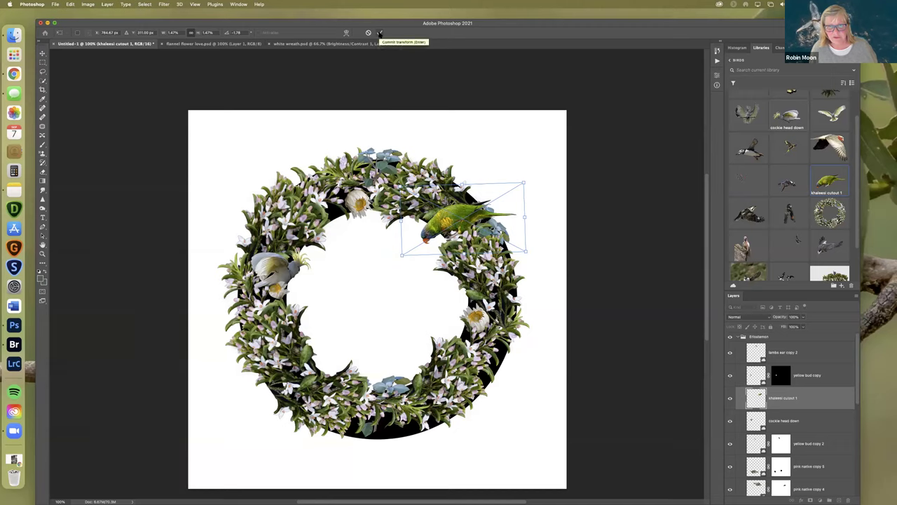
Commit and rasterize the lorikeet layer, then place the 'wattle cutout' sprig from the Libraries panel
click(380, 33)
click(545, 170)
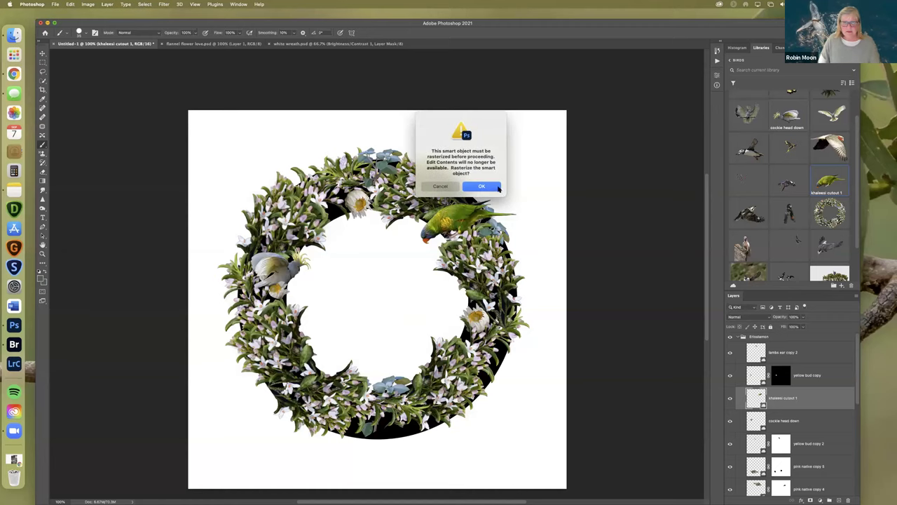
click(482, 186)
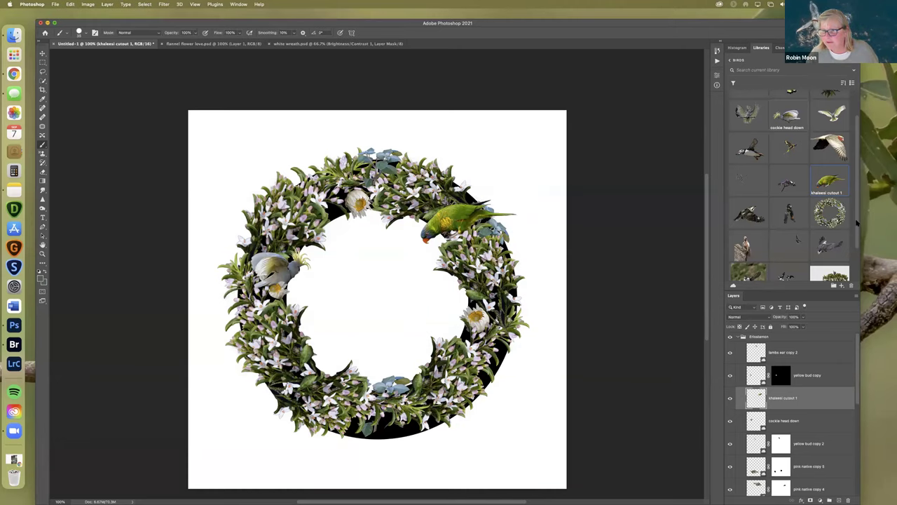
drag(856, 220, 855, 257)
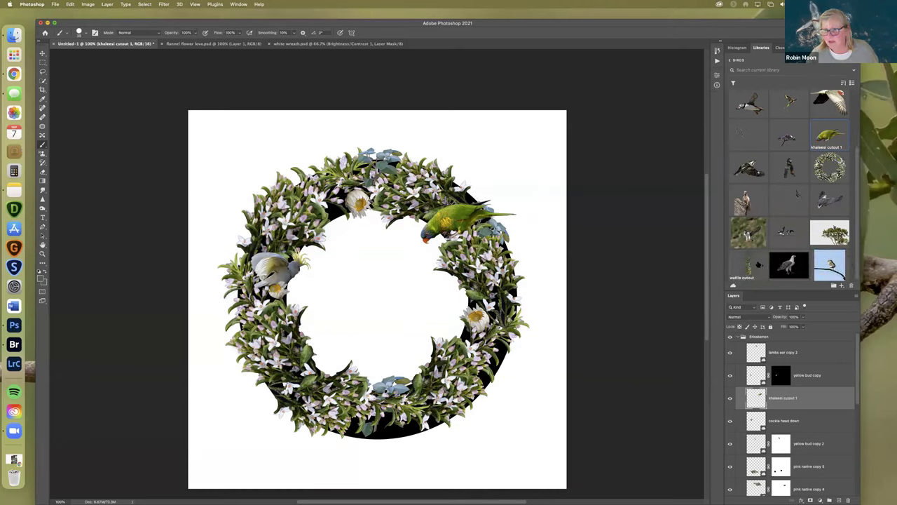
drag(759, 265, 405, 320)
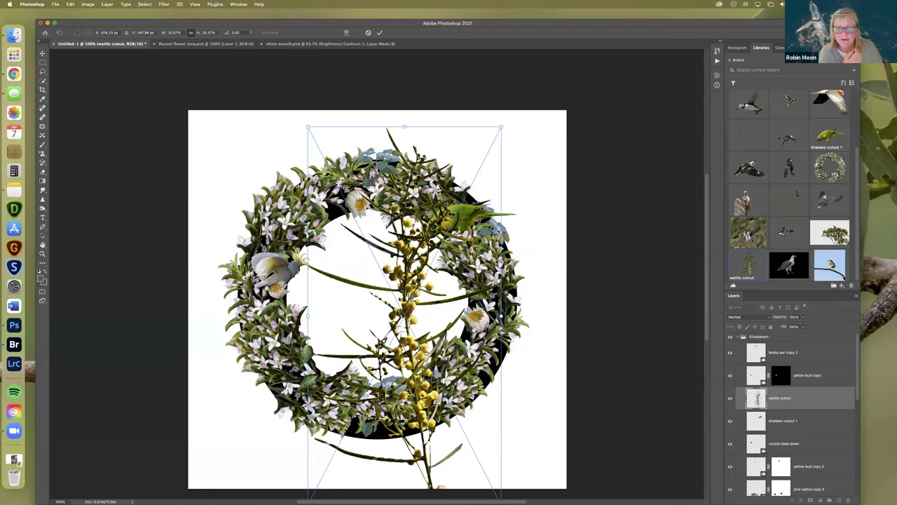
Shrink the wattle sprig and set it upright inside the wreath's left side beside the cockatoo
drag(501, 127, 412, 279)
drag(384, 320, 384, 269)
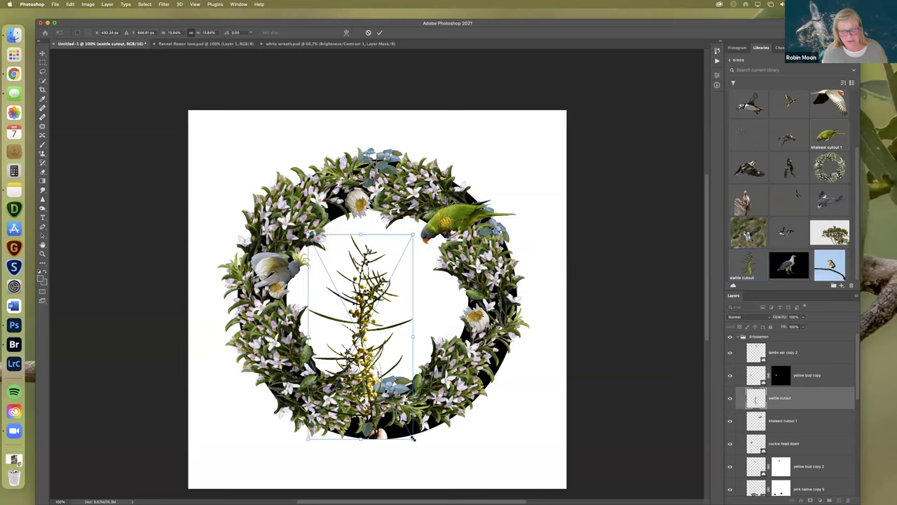
drag(388, 379, 377, 304)
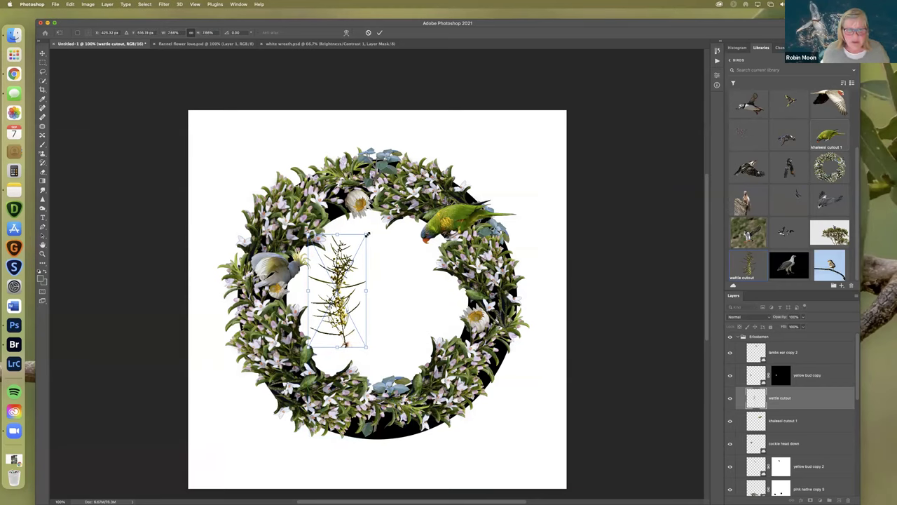
drag(366, 236, 393, 300)
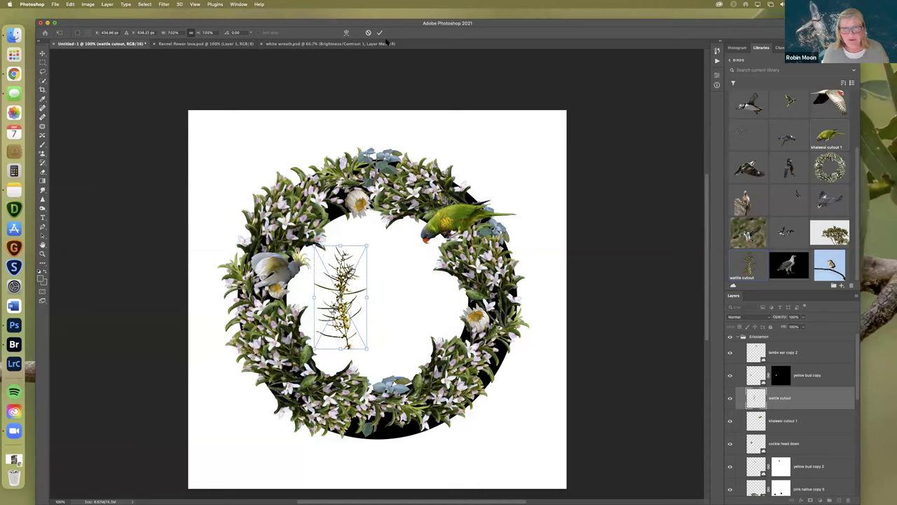
key(Return)
key(b)
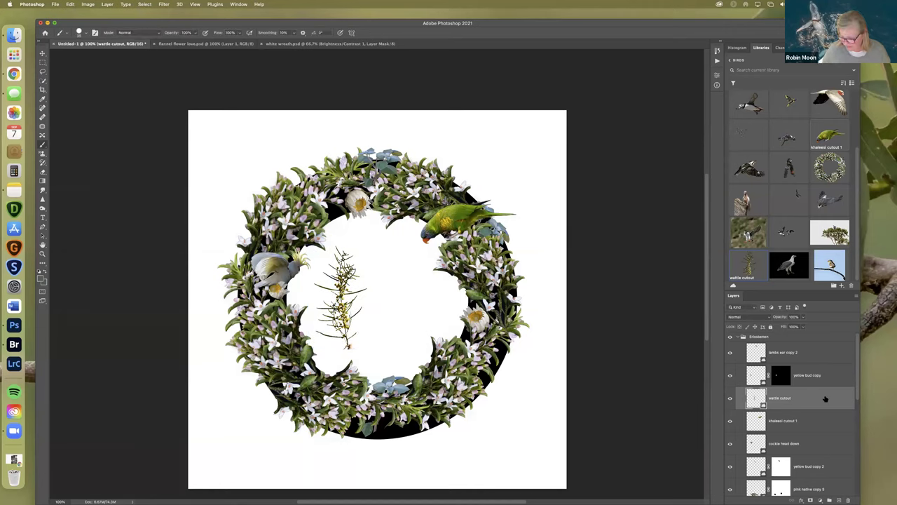
Make two copies of the wattle cutout layer, hide both, and select the original
key(super+j)
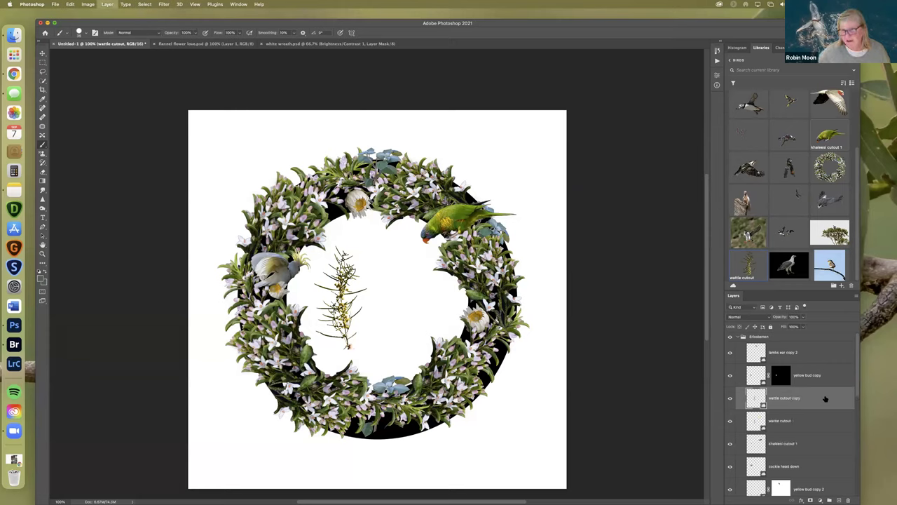
key(super+j)
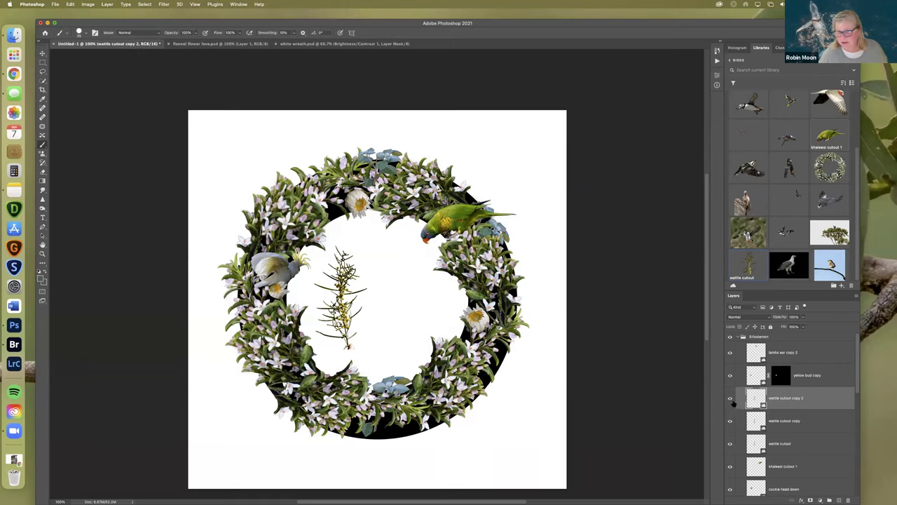
drag(731, 398, 731, 421)
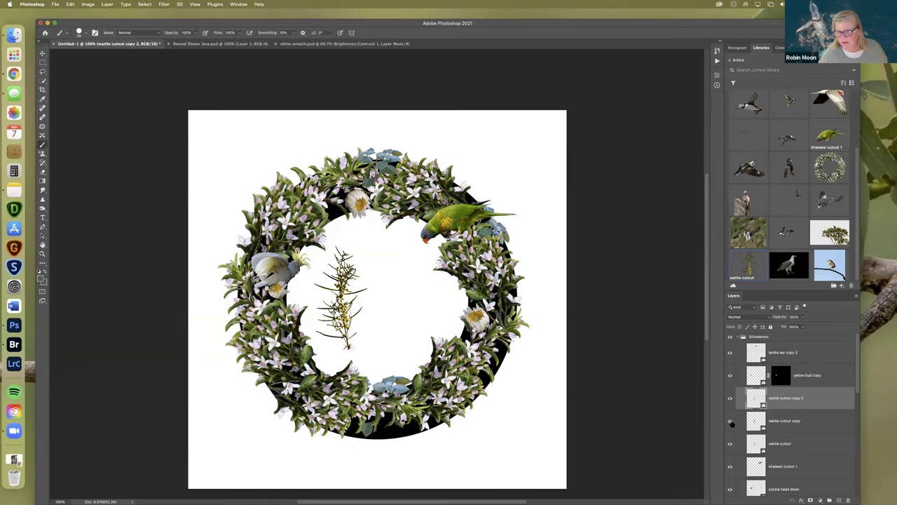
click(808, 445)
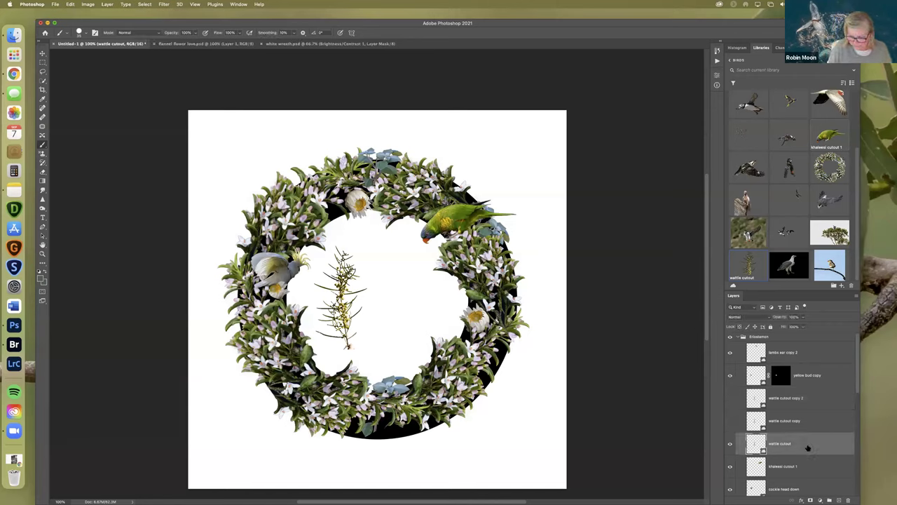
Free-transform the wattle sprig, rotating it about 38° counter-clockwise and shrinking it slightly
key(super+t)
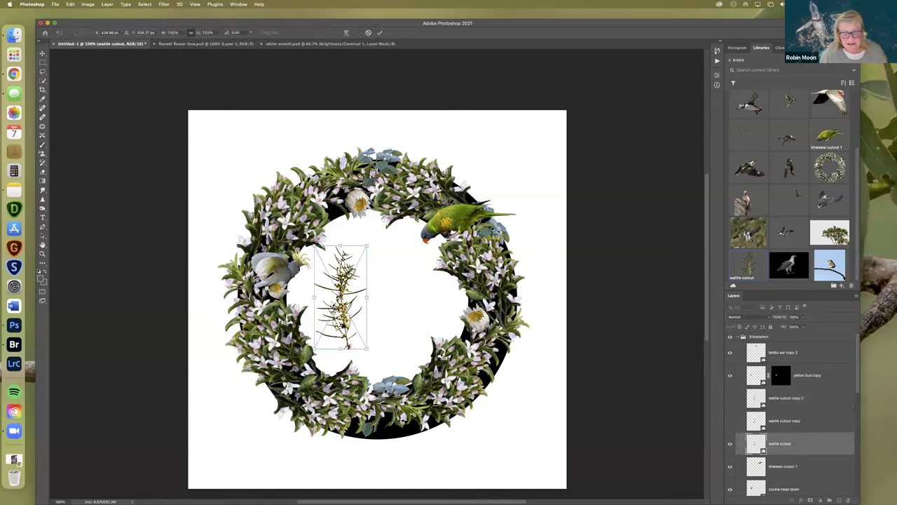
drag(345, 279, 343, 243)
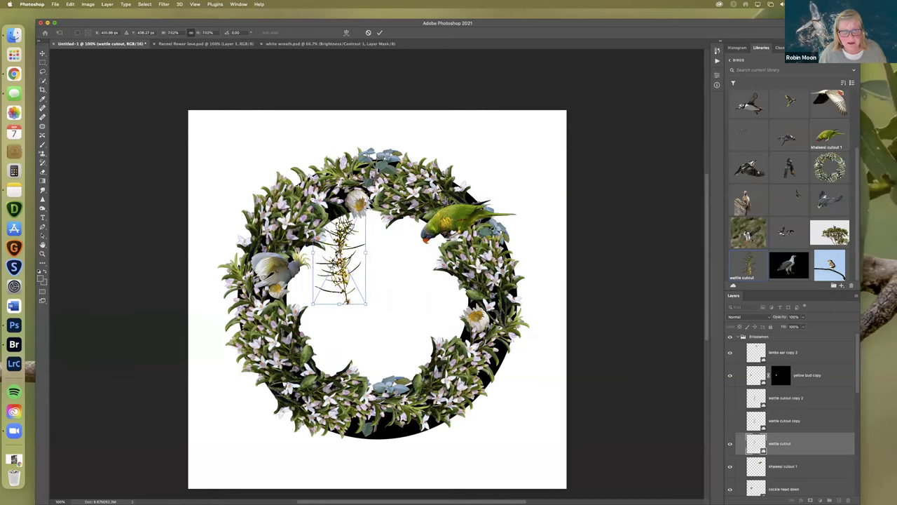
drag(396, 224, 359, 198)
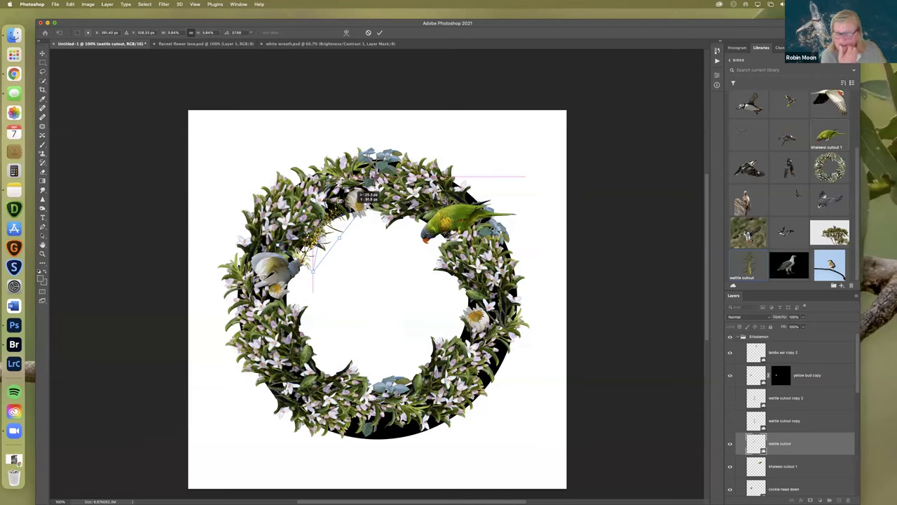
drag(359, 197, 375, 233)
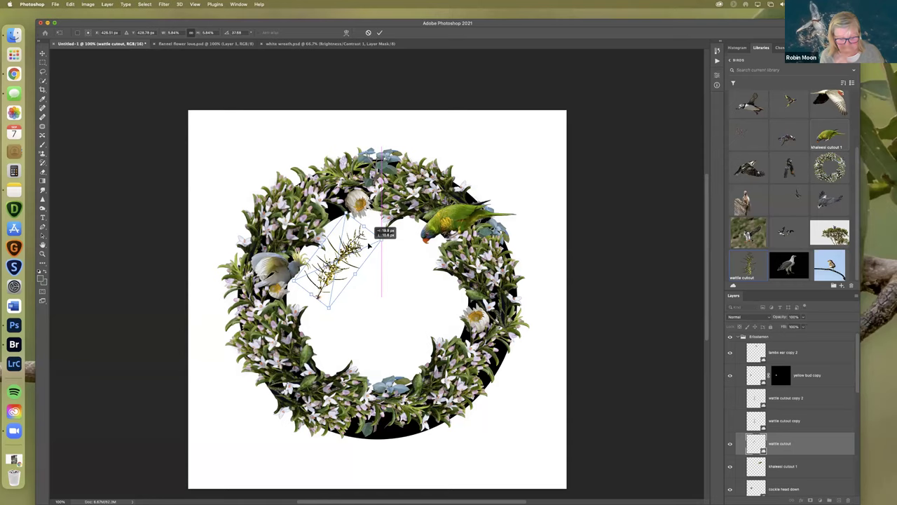
drag(370, 244, 377, 241)
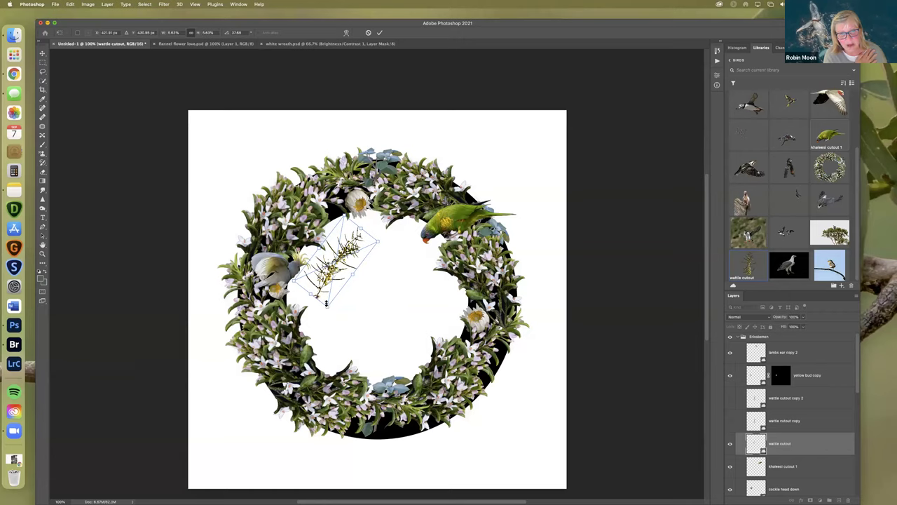
drag(326, 303, 328, 300)
drag(347, 247, 353, 361)
Rotate and stretch the sprig along the wreath's bottom edge and commit the transform
drag(292, 339, 307, 331)
drag(342, 409, 440, 429)
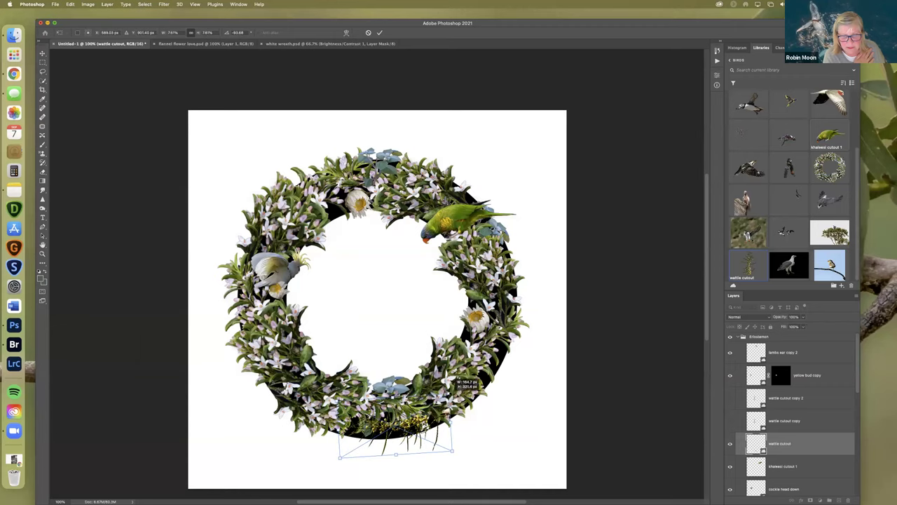
drag(403, 396, 442, 422)
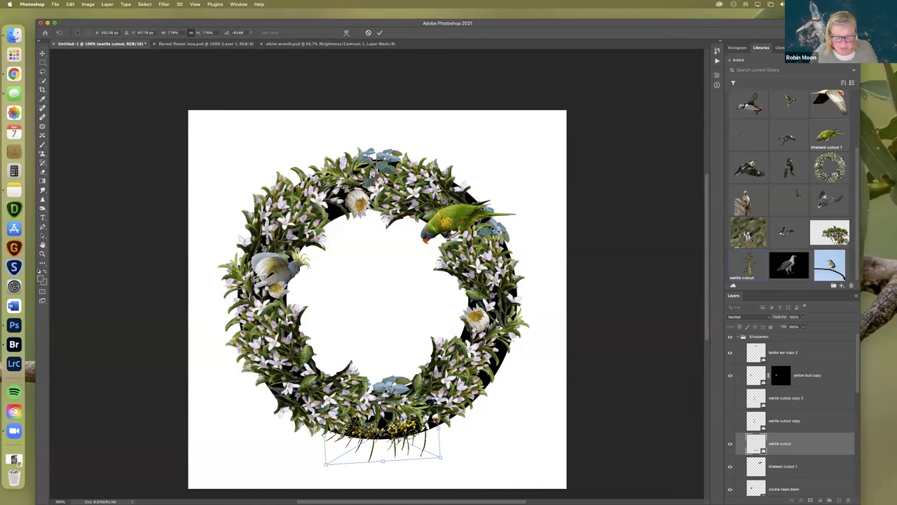
drag(440, 442, 449, 442)
drag(435, 399, 432, 383)
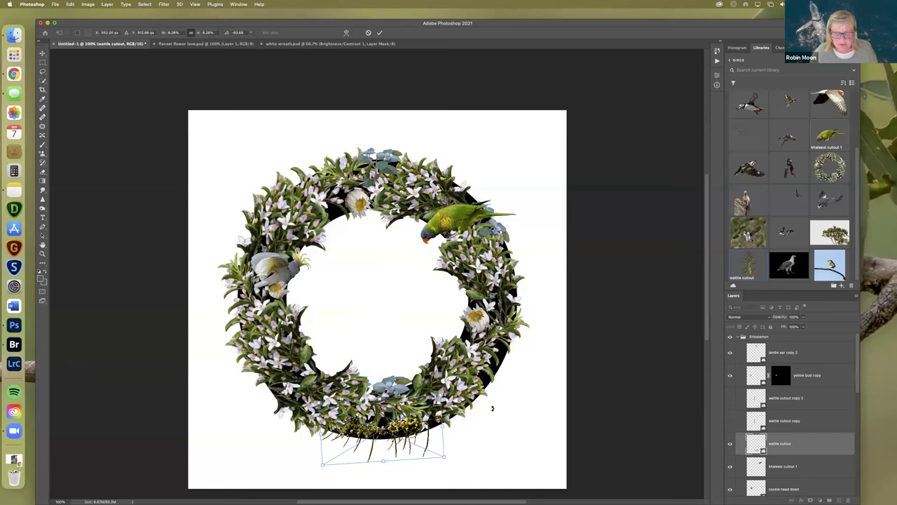
key(Return)
key(b)
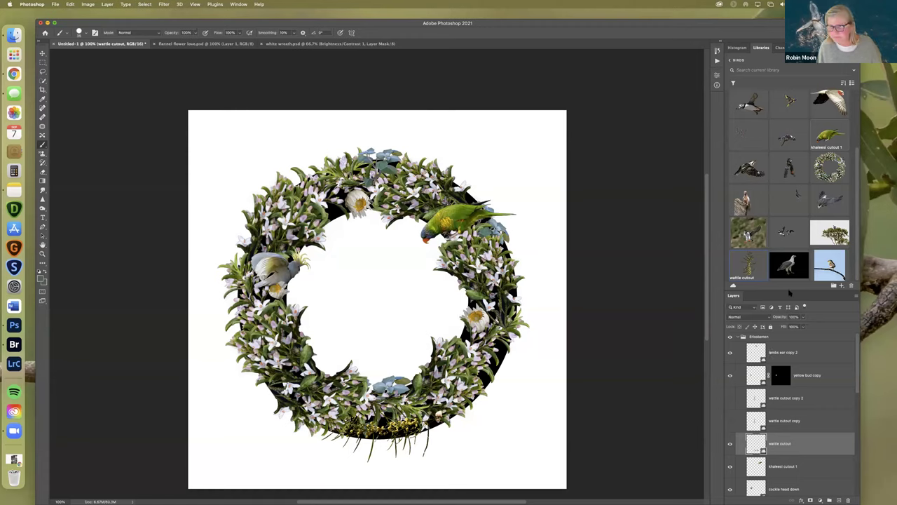
Move the wattle cutout layer below lambs ear bottom and make wattle cutout copy visible
drag(785, 289, 777, 109)
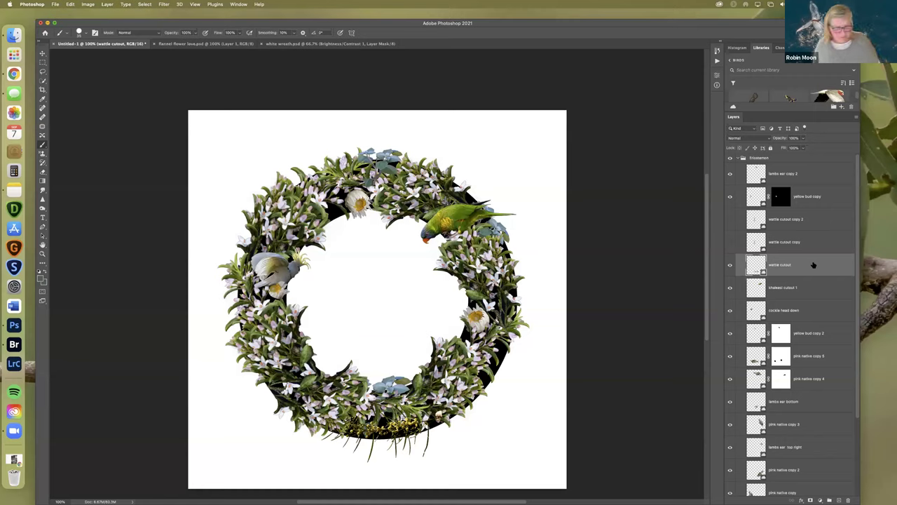
drag(813, 265, 819, 410)
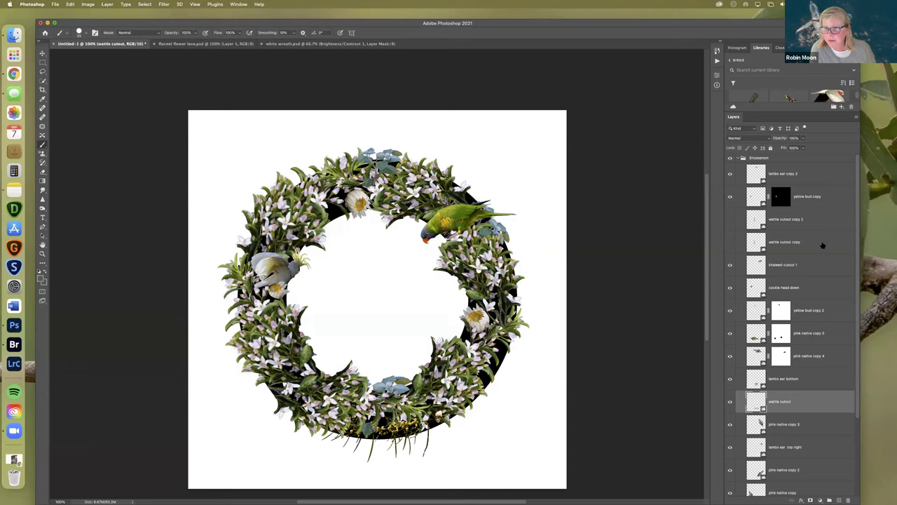
click(737, 244)
click(730, 242)
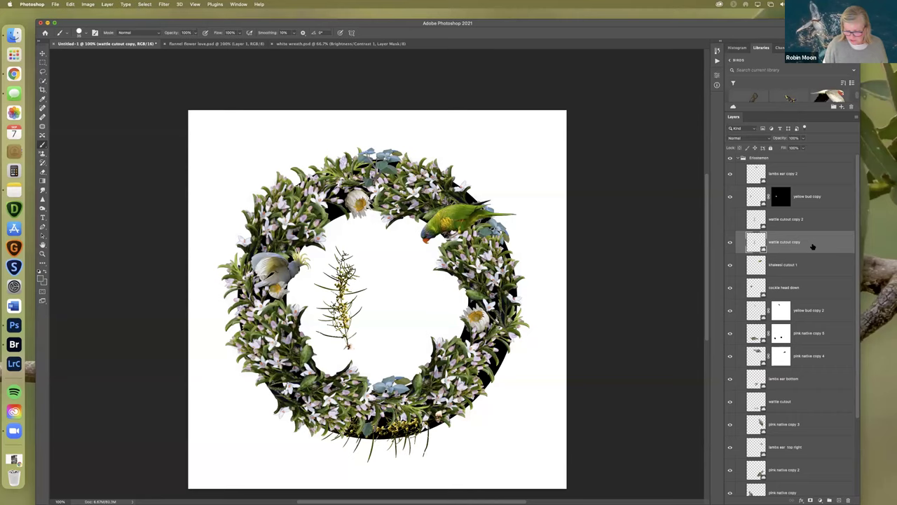
Move the wattle cutout copy sprig to the wreath's lower right, tilted about 18°, and commit
key(super+t)
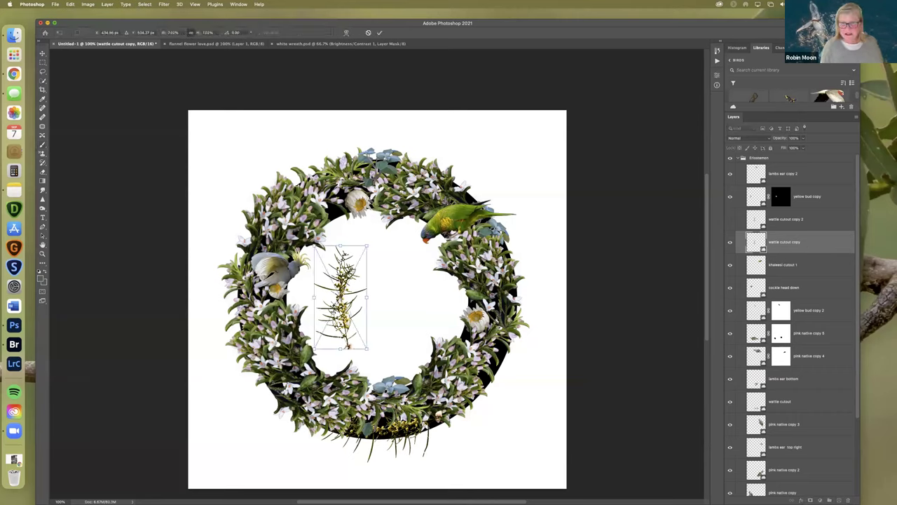
drag(340, 295, 494, 345)
drag(522, 281, 537, 298)
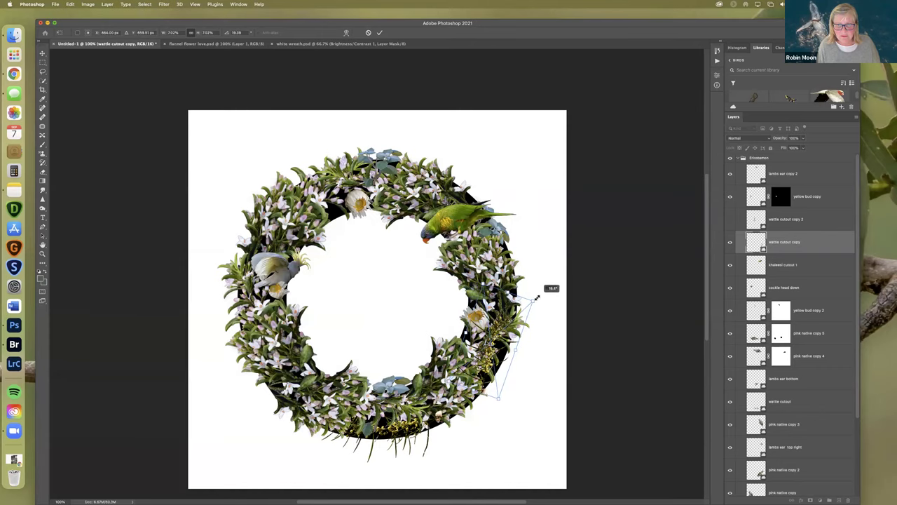
drag(523, 328, 529, 340)
click(379, 32)
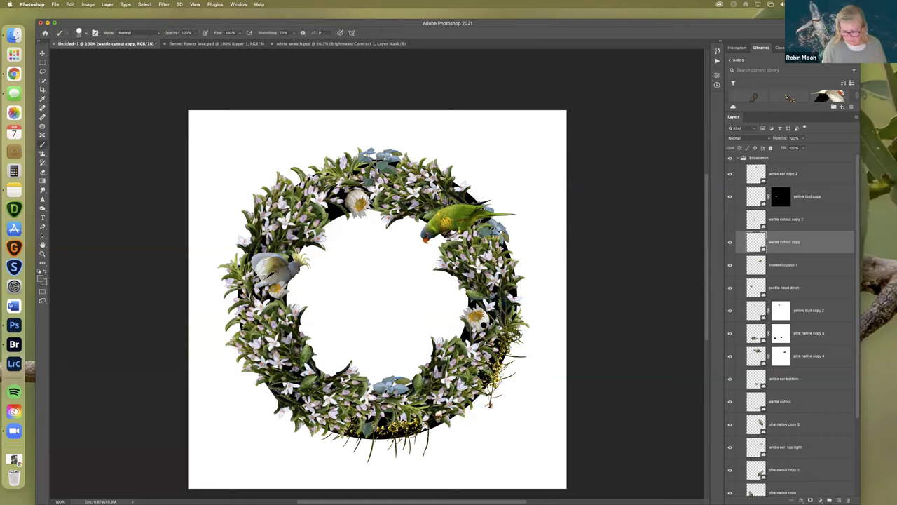
key(super+t)
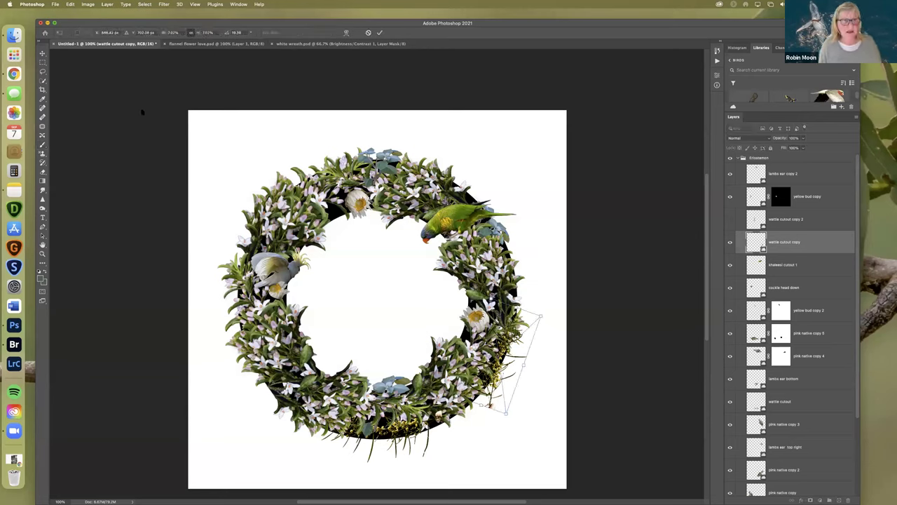
Warp the wattle copy sprig with Edit > Transform > Warp so it curves along the ring
click(70, 5)
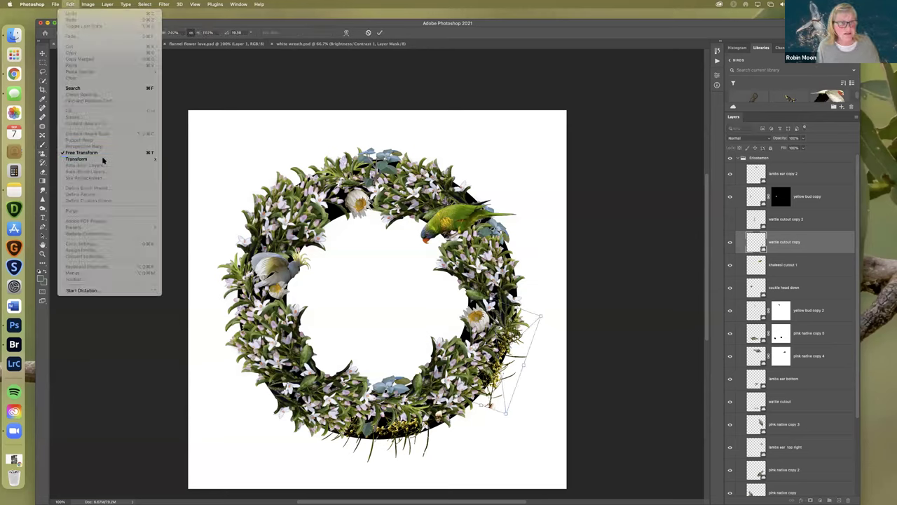
mouse_move(98, 159)
click(184, 205)
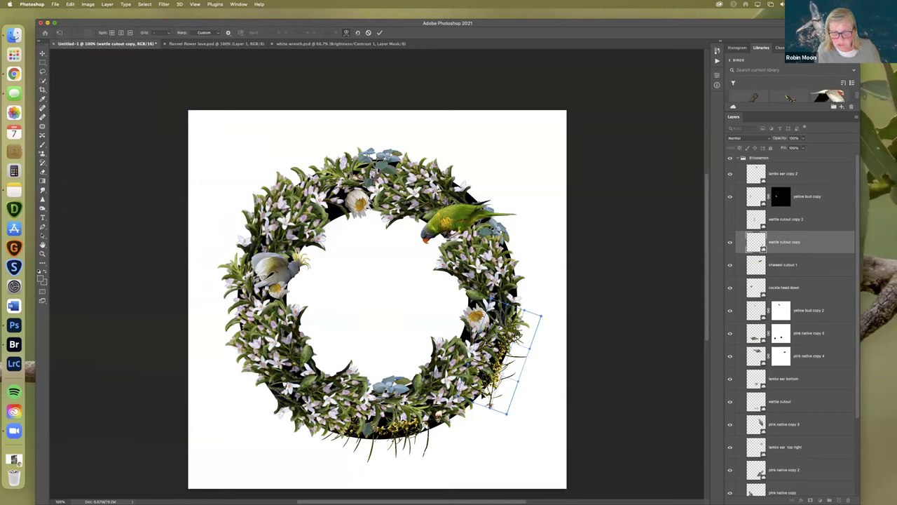
mouse_move(491, 405)
mouse_down()
mouse_move(479, 403)
mouse_move(491, 390)
mouse_up()
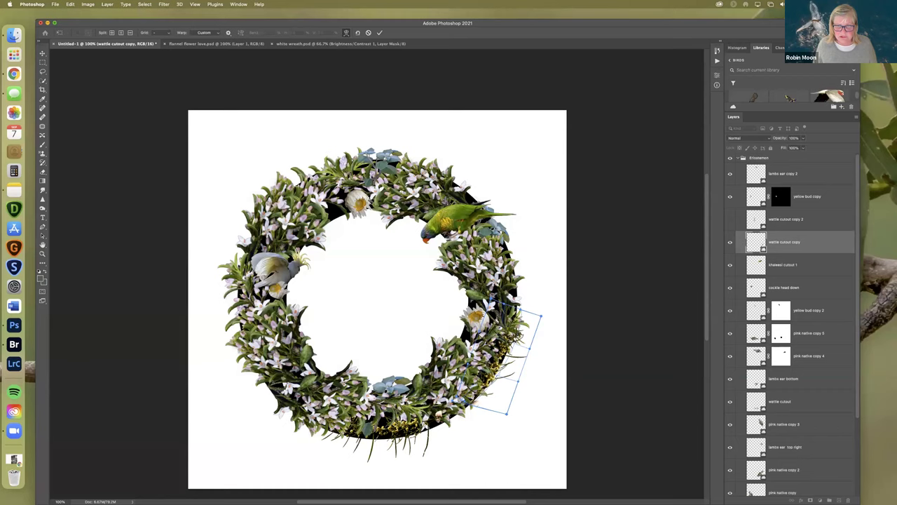
click(380, 33)
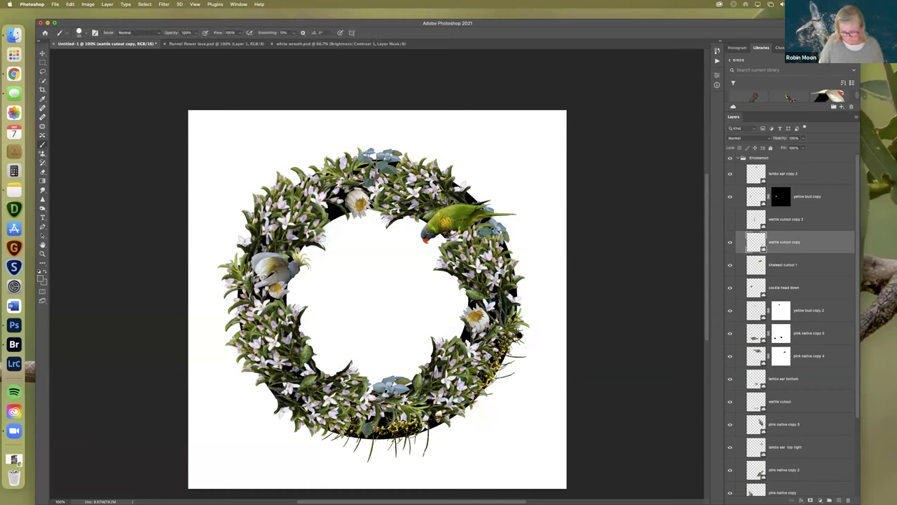
Nudge the sprig slightly right and down into the foliage and commit its final position
key(super+t)
drag(510, 375, 510, 377)
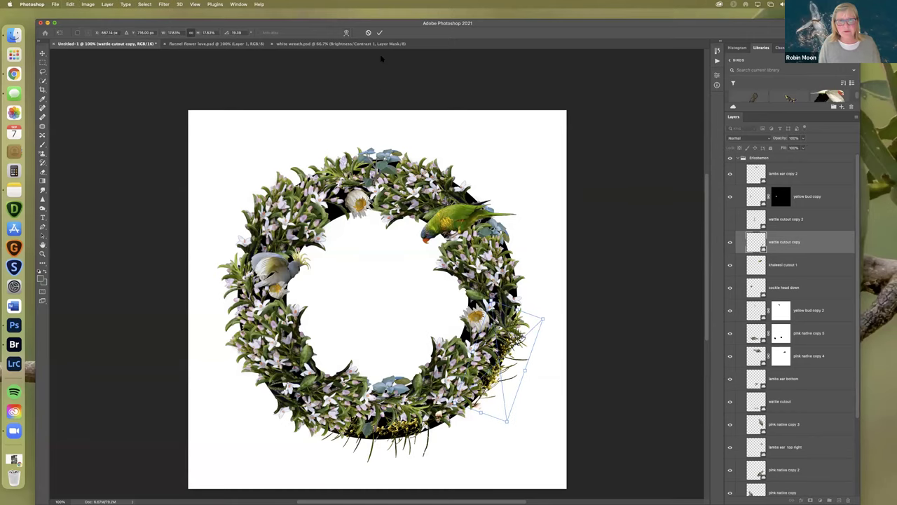
click(379, 33)
key(b)
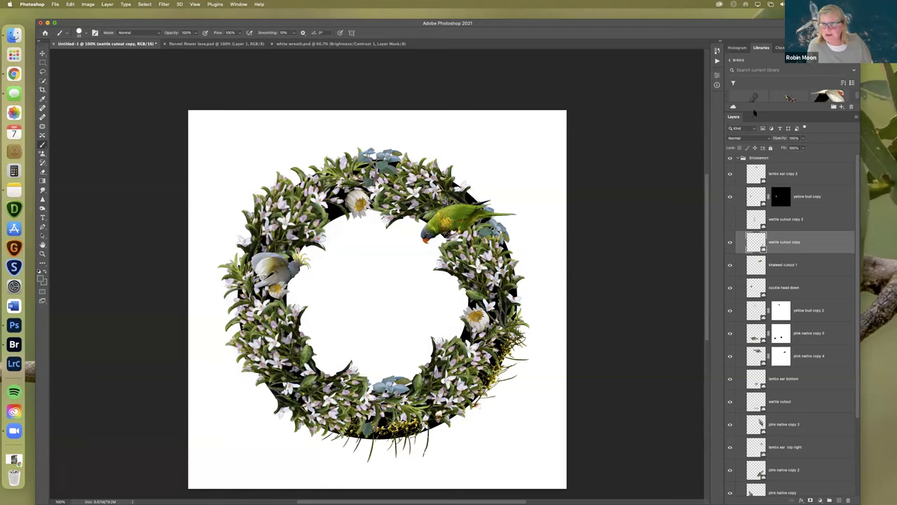
drag(732, 112, 718, 279)
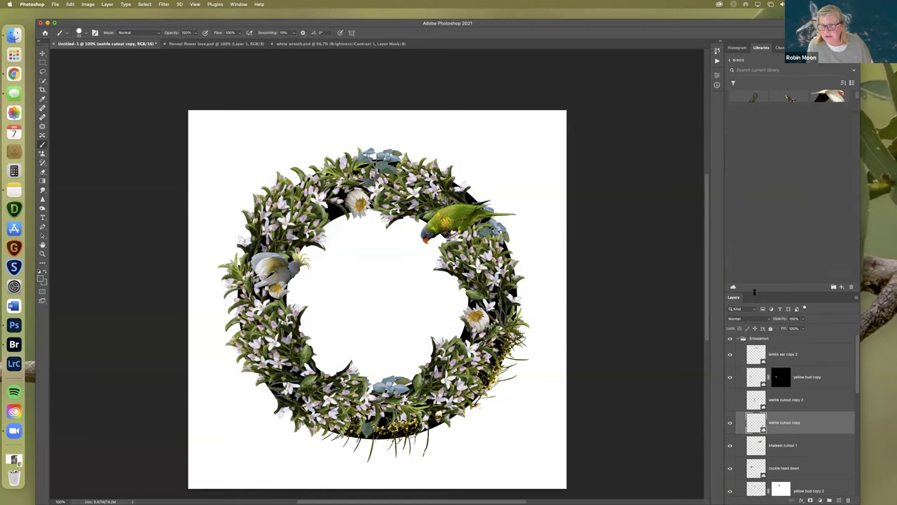
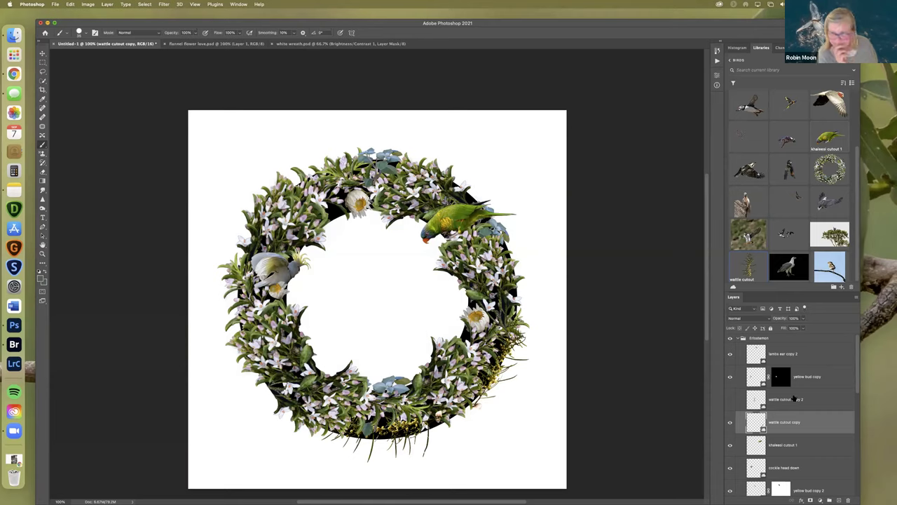
Show 'wattle cutout copy 2', then move and rotate it onto the wreath's upper-left rim
click(730, 400)
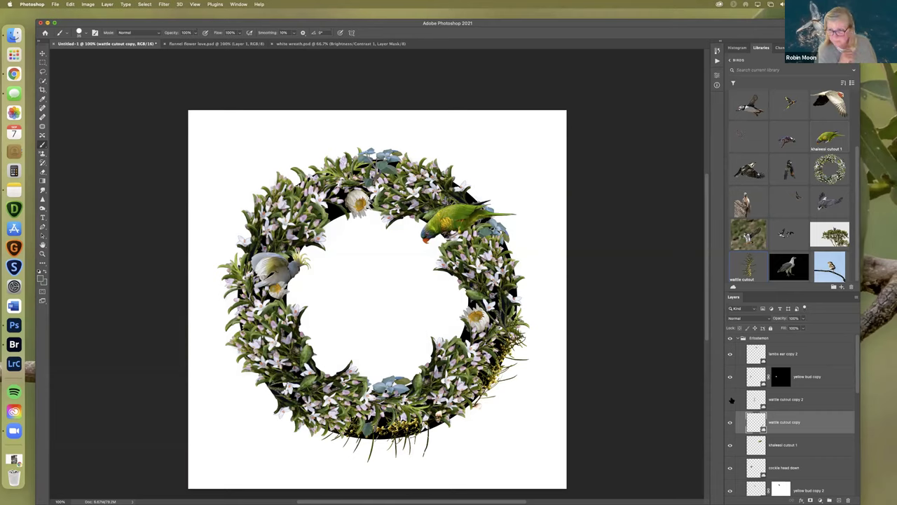
click(810, 401)
key(super+t)
drag(351, 270, 475, 178)
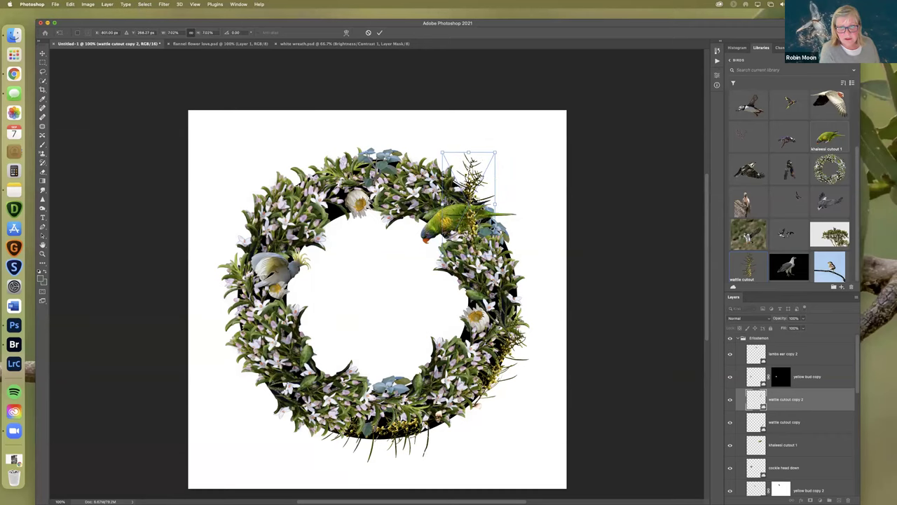
drag(532, 254, 572, 224)
drag(527, 224, 280, 260)
drag(319, 203, 372, 242)
drag(280, 236, 339, 207)
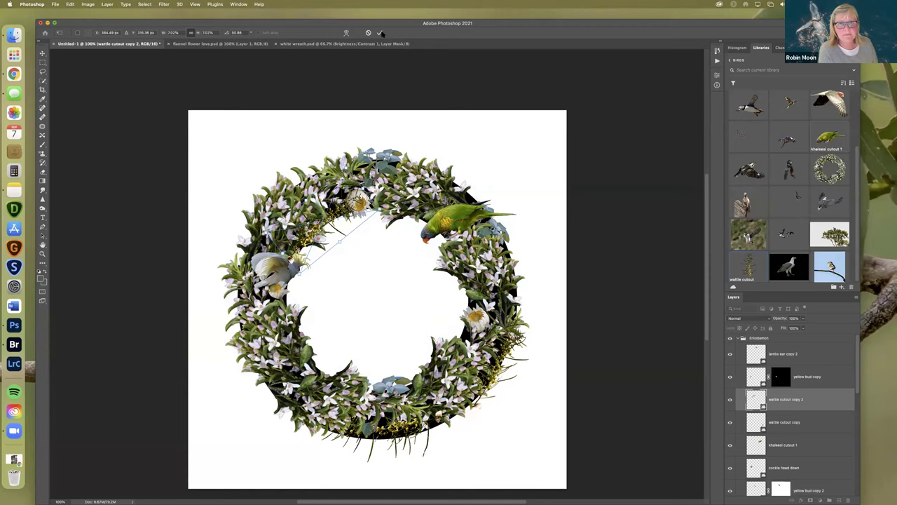
click(381, 34)
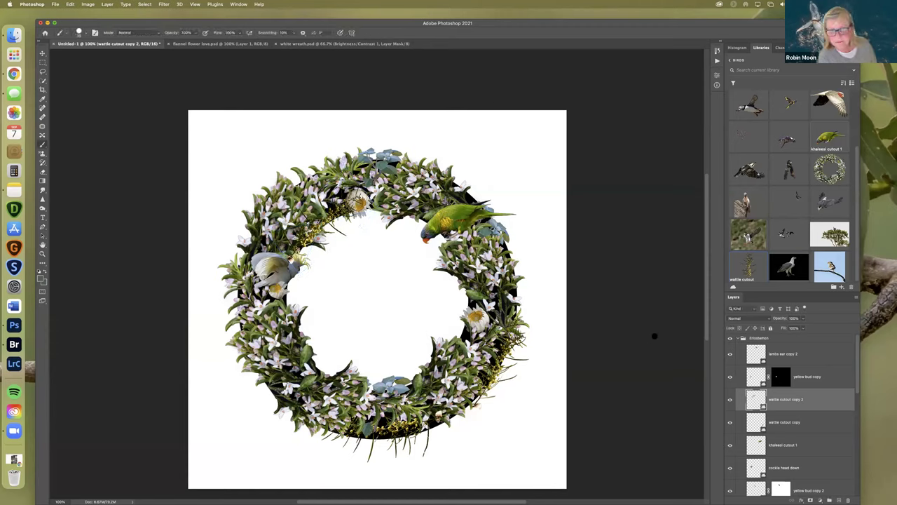
Mask 'wattle cutout copy 2' and paint out the part near the cockatoo at 300% zoom
click(811, 499)
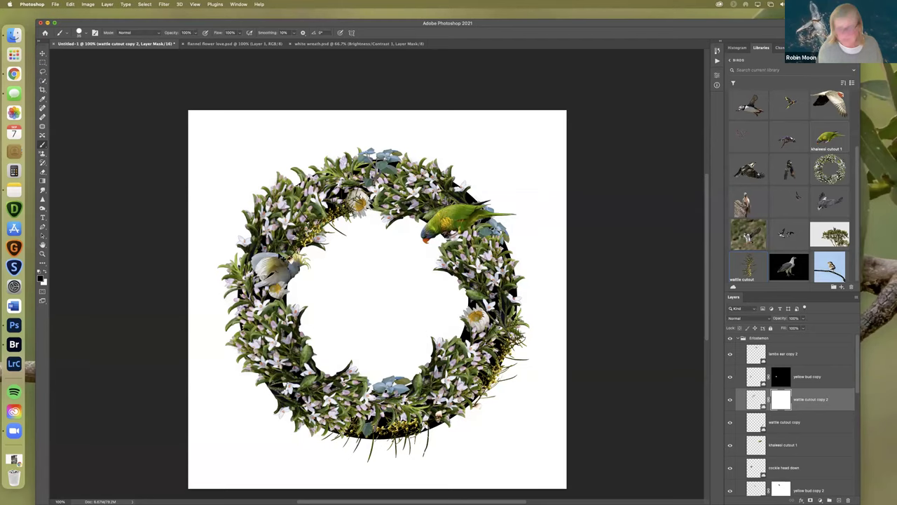
key(super+equal)
key(super+equal)
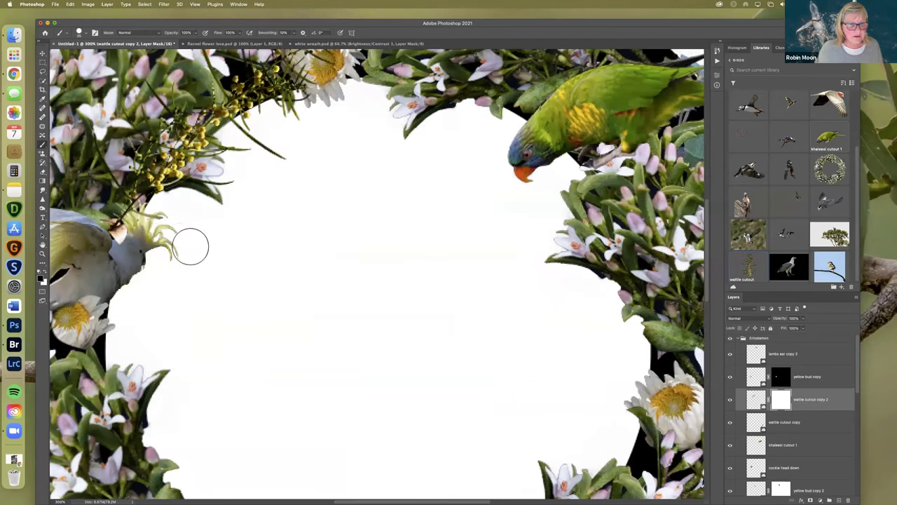
scroll(188, 238, left, 3)
scroll(187, 238, up, 1)
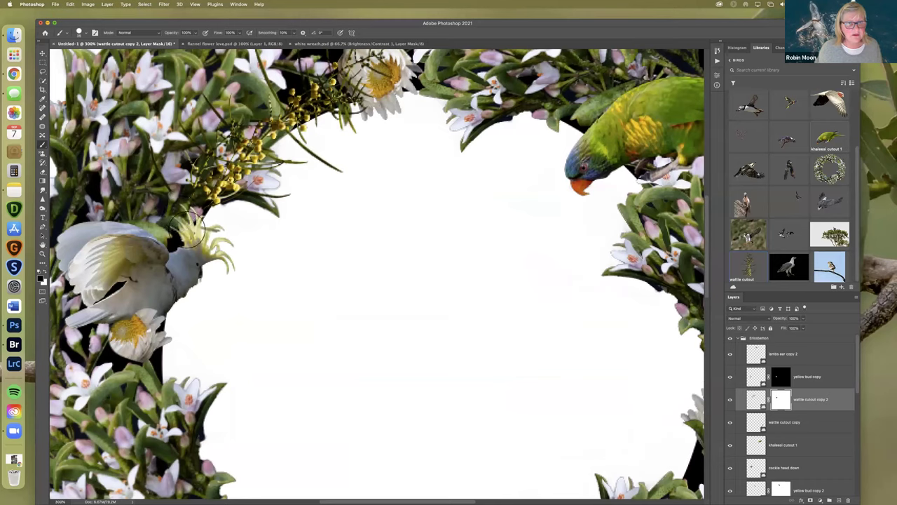
mouse_move(286, 200)
mouse_down()
mouse_move(261, 202)
mouse_move(295, 188)
mouse_up()
key(bracketleft)
key(bracketleft)
key(bracketleft)
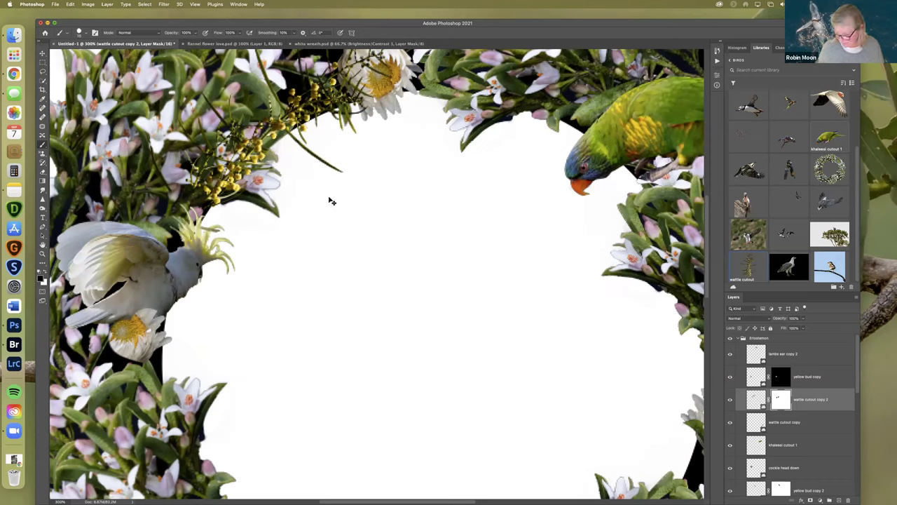
key(super+equal)
key(super+minus)
key(super+minus)
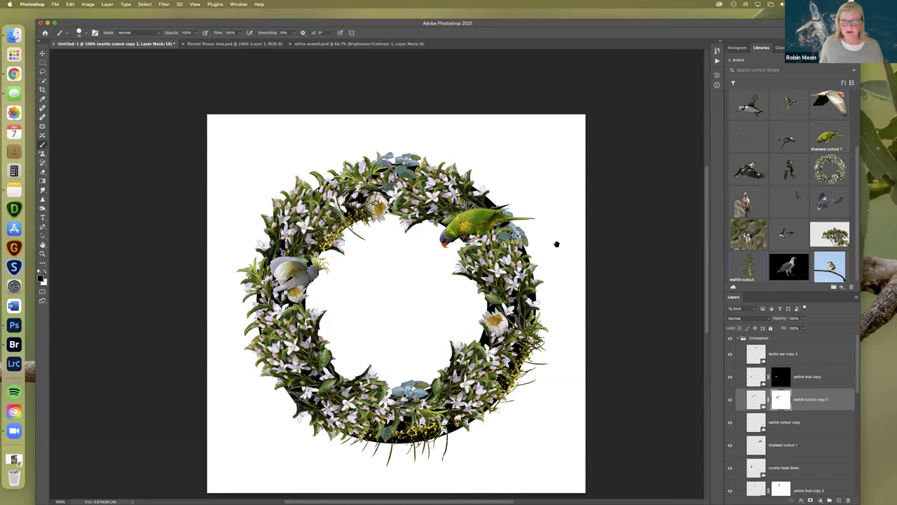
scroll(687, 358, down, 2)
scroll(686, 358, right, 2)
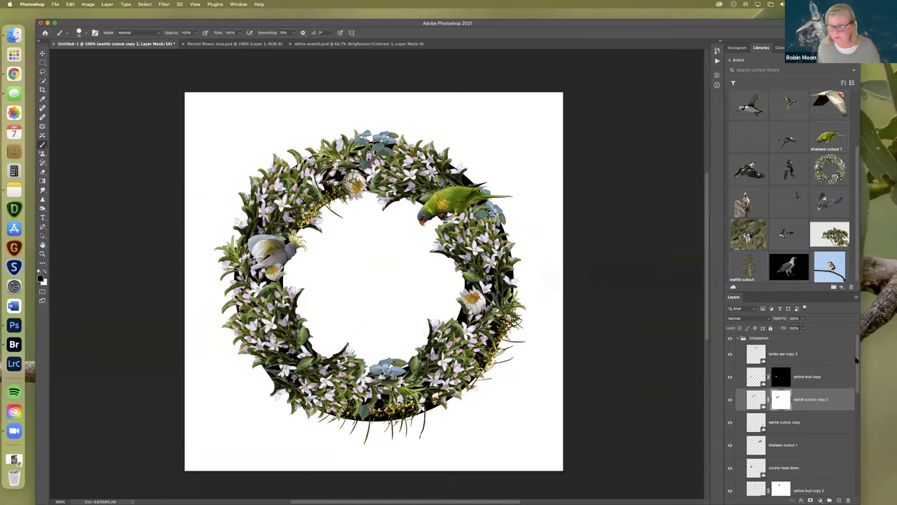
Select 'lambs ear copy 2', dismiss the alert, and turn on View > Rulers
click(832, 354)
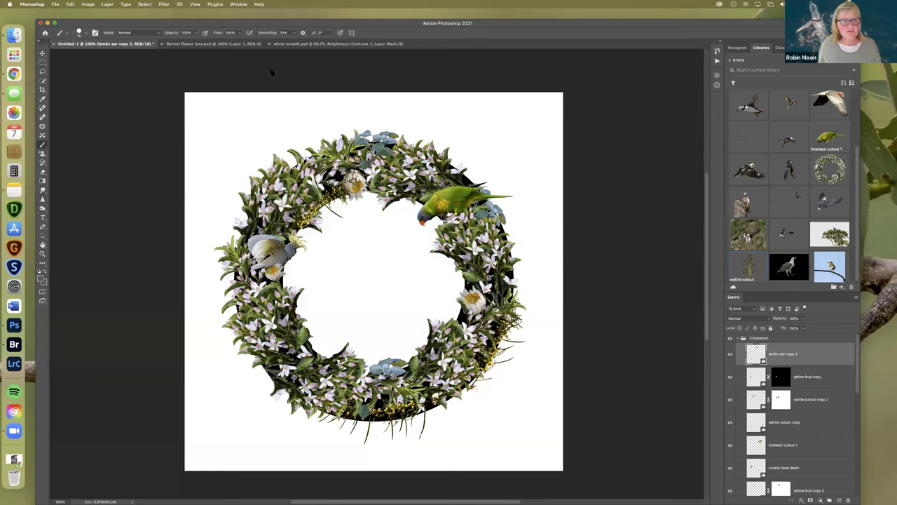
click(482, 187)
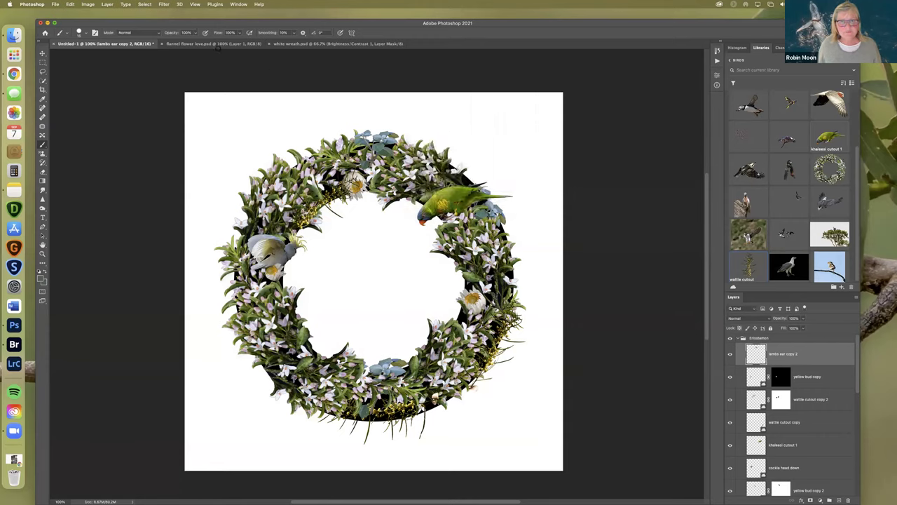
click(238, 5)
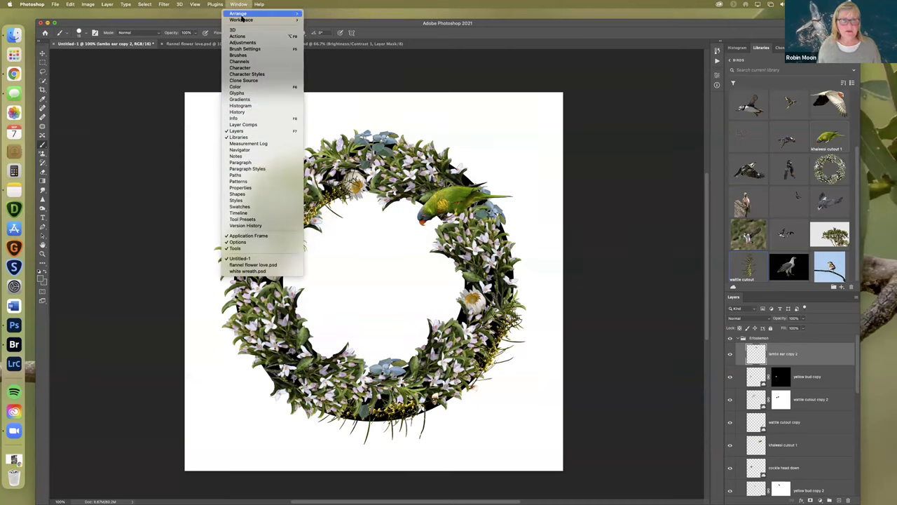
click(195, 5)
click(207, 155)
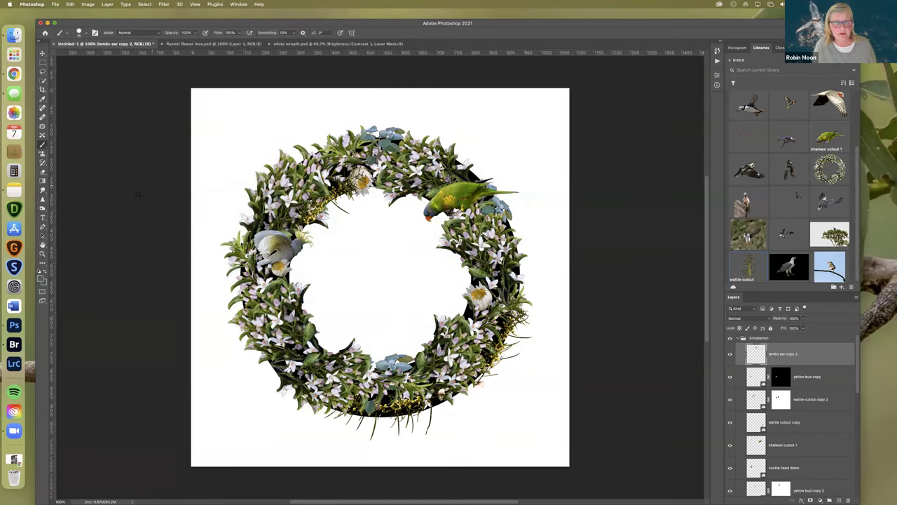
Add centre guides both ways plus vertical guides at the wreath's edges near 100 and 960 px
drag(54, 235, 379, 259)
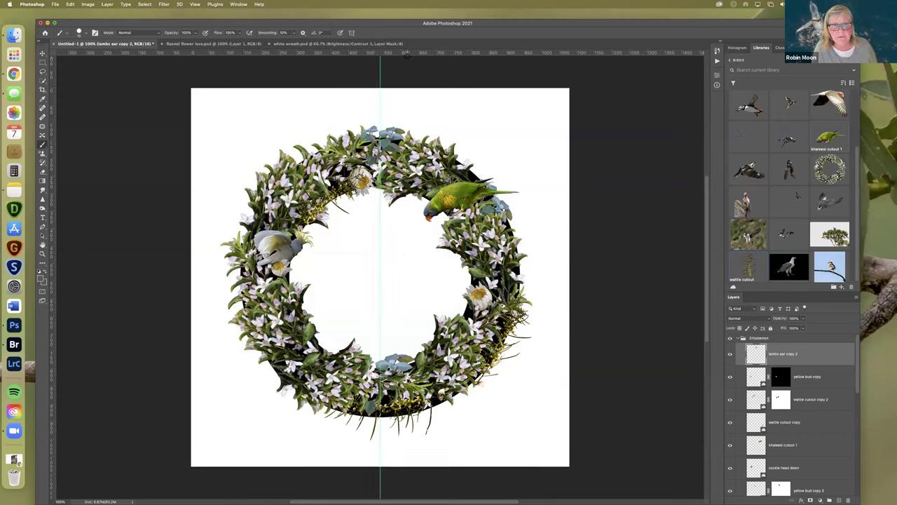
drag(410, 53, 403, 275)
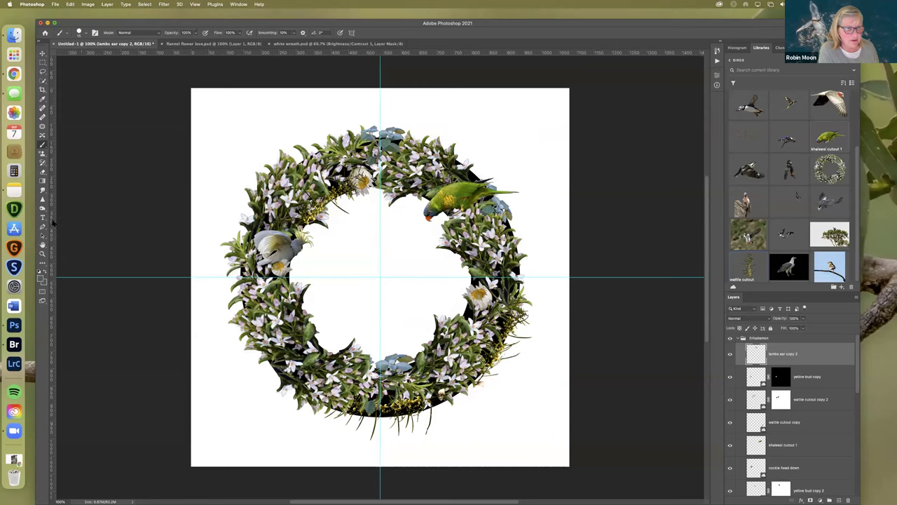
drag(52, 222, 227, 247)
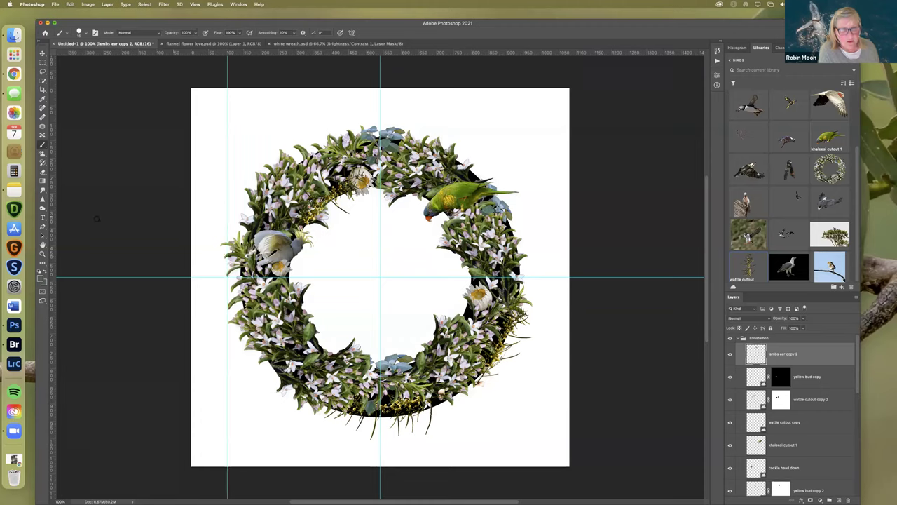
drag(53, 232, 531, 256)
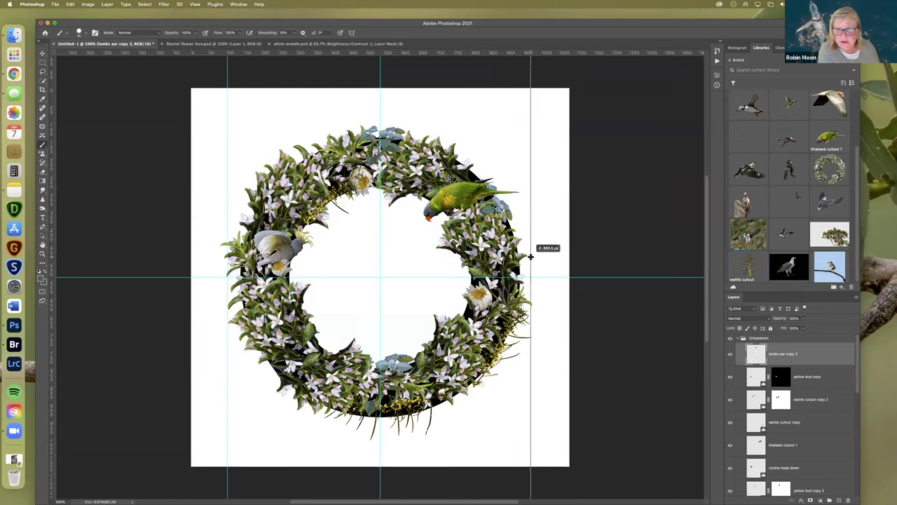
drag(531, 256, 530, 256)
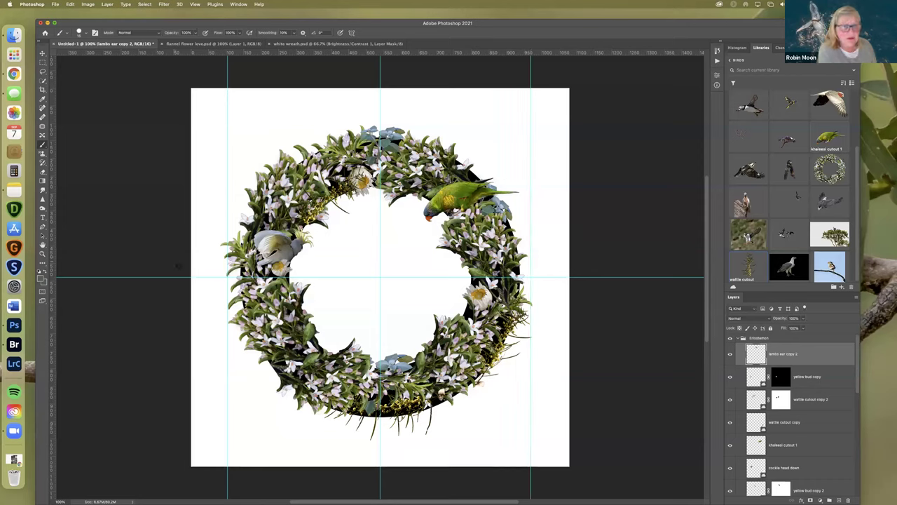
drag(54, 246, 56, 266)
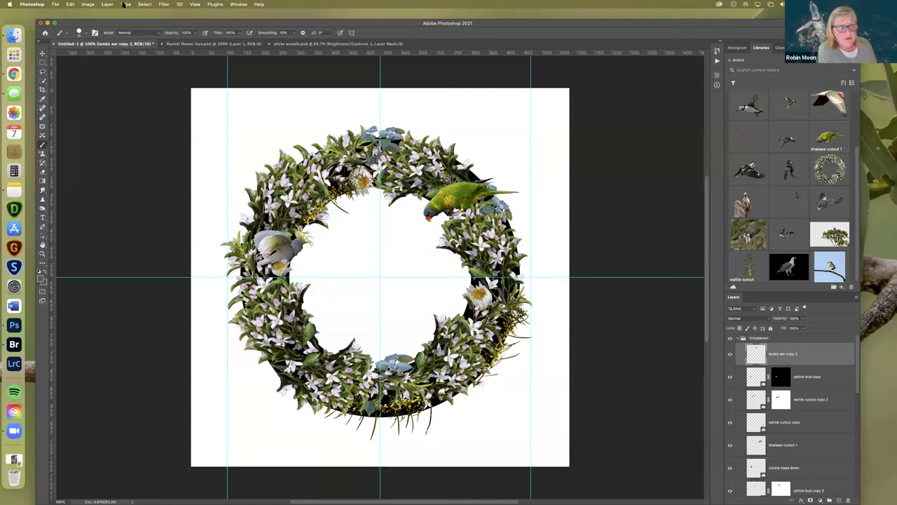
Clear all guides, return Libraries to its full list, and enlarge the Layers panel
click(126, 4)
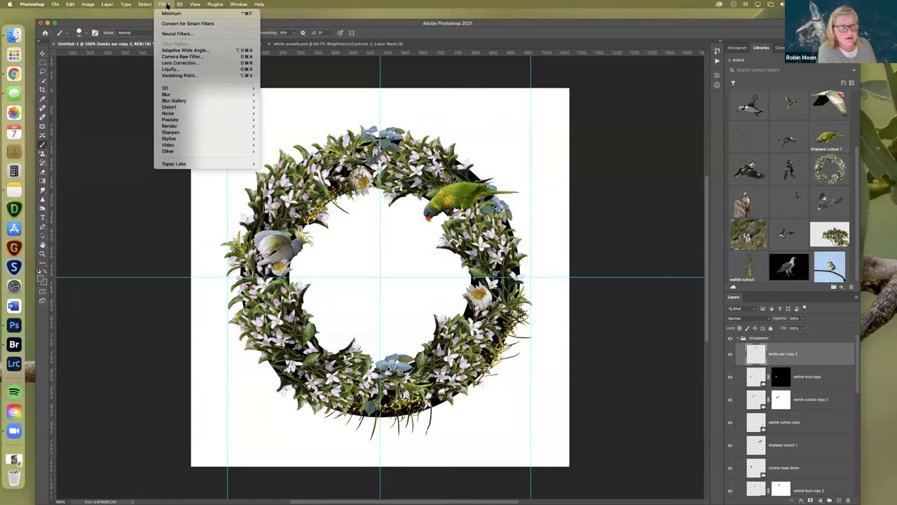
mouse_move(195, 4)
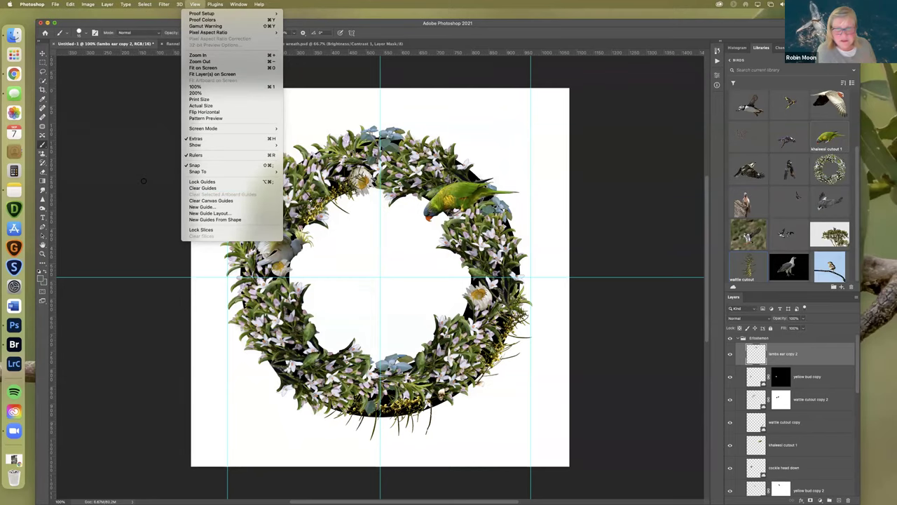
click(203, 188)
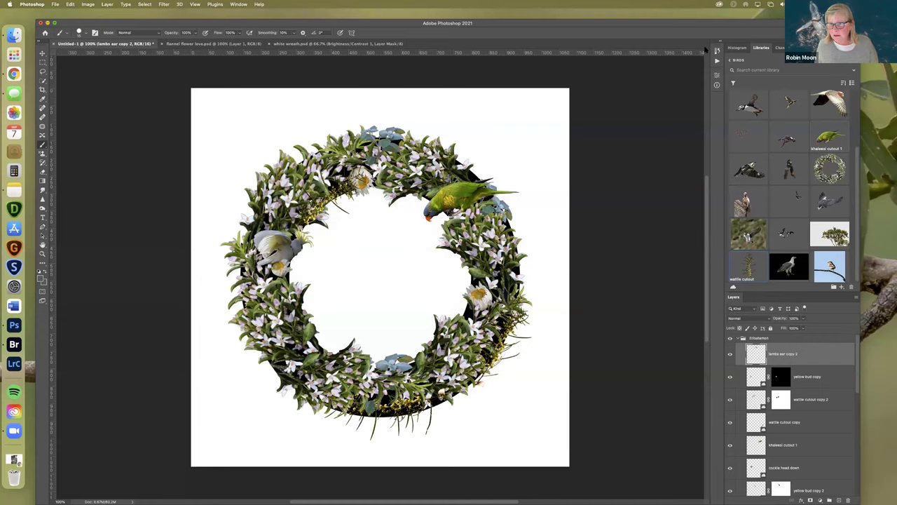
click(730, 61)
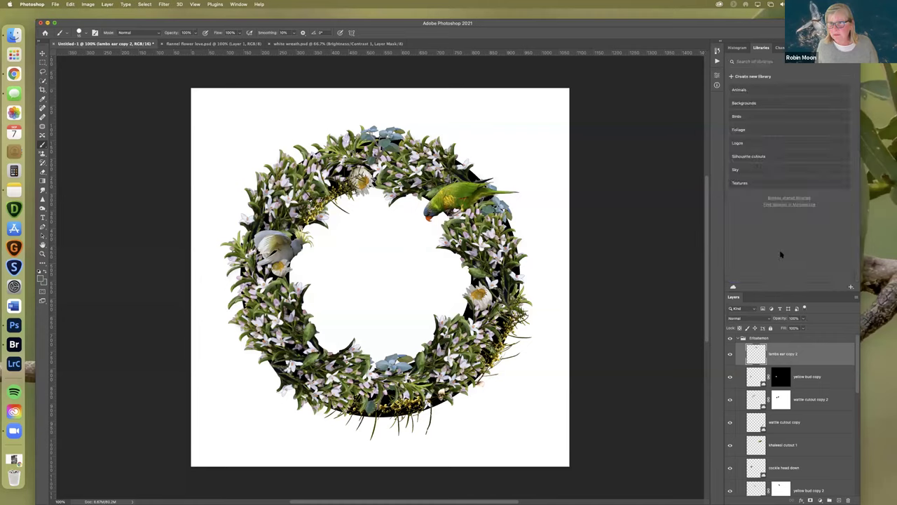
drag(798, 291, 801, 110)
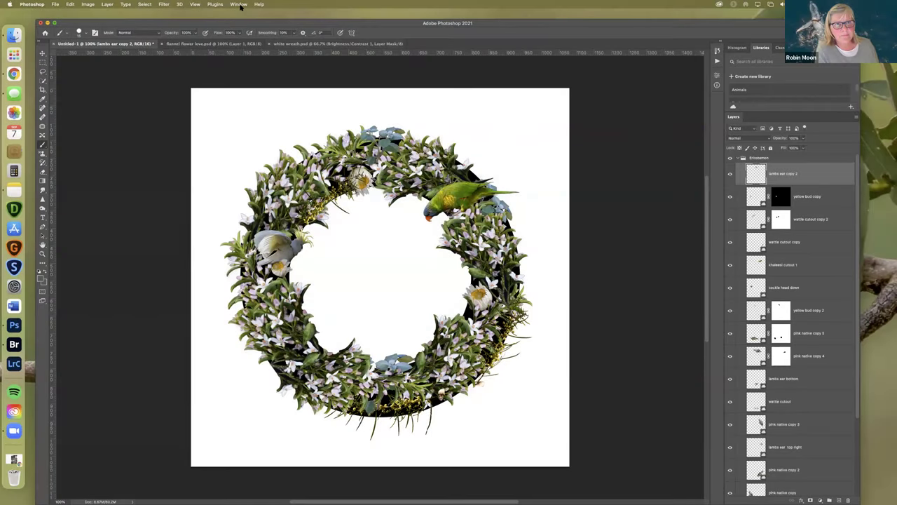
click(239, 5)
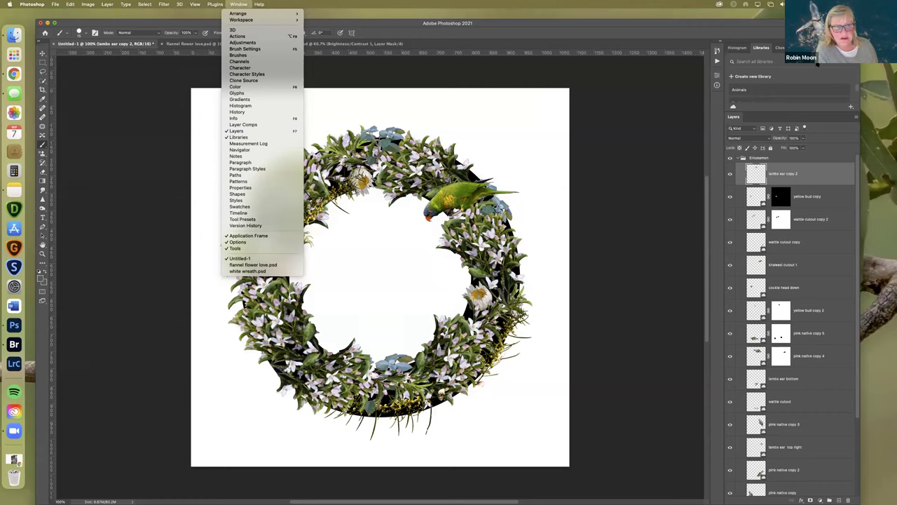
click(238, 193)
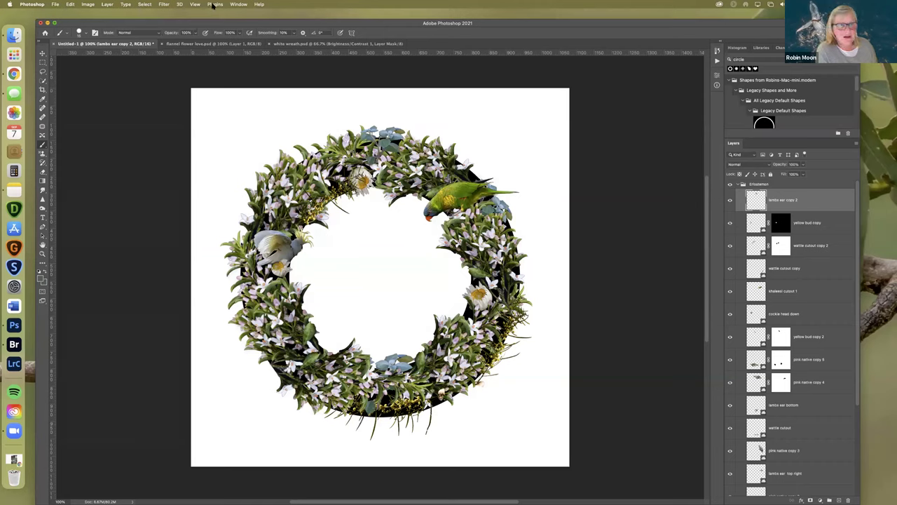
click(238, 5)
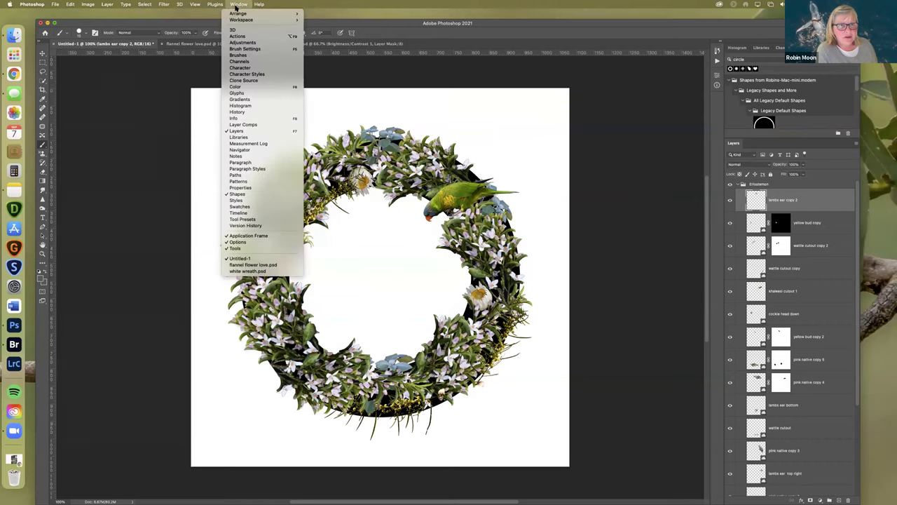
click(247, 100)
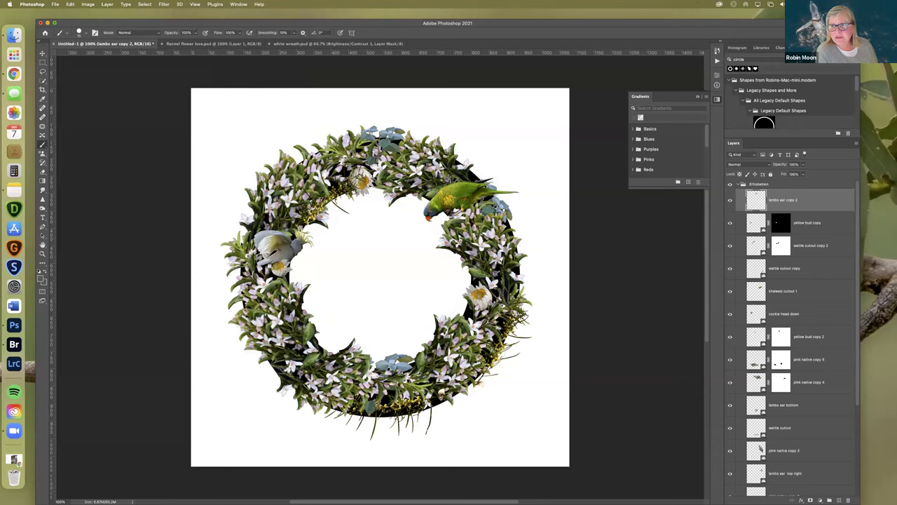
click(697, 96)
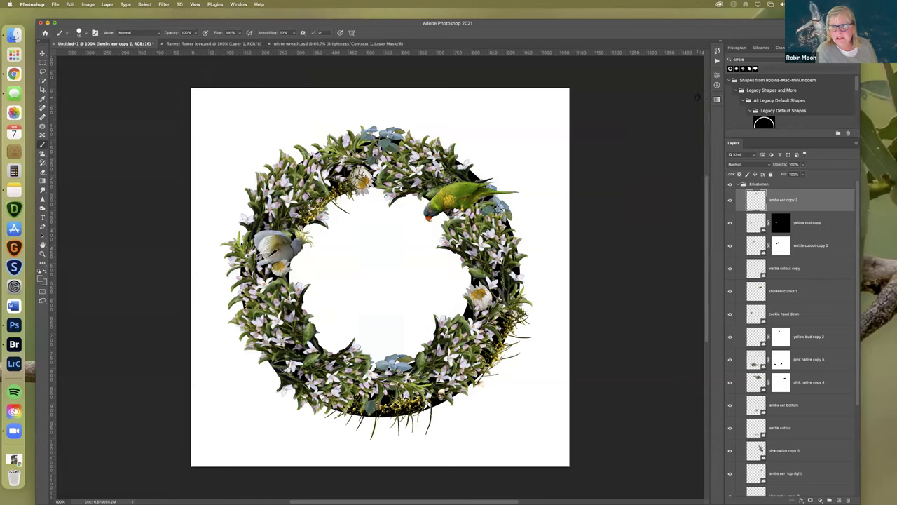
Close the Gradients panel from its flyout and switch the top panel from Shapes to Histogram
click(717, 99)
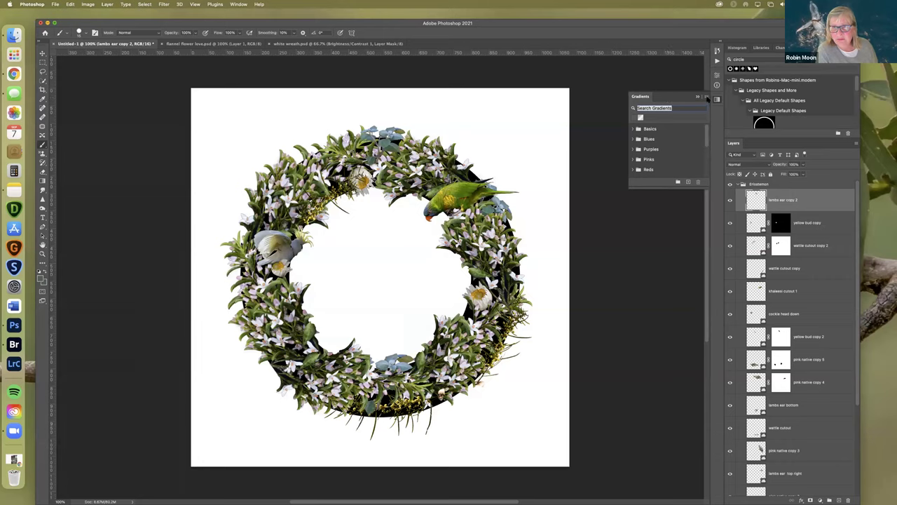
click(706, 97)
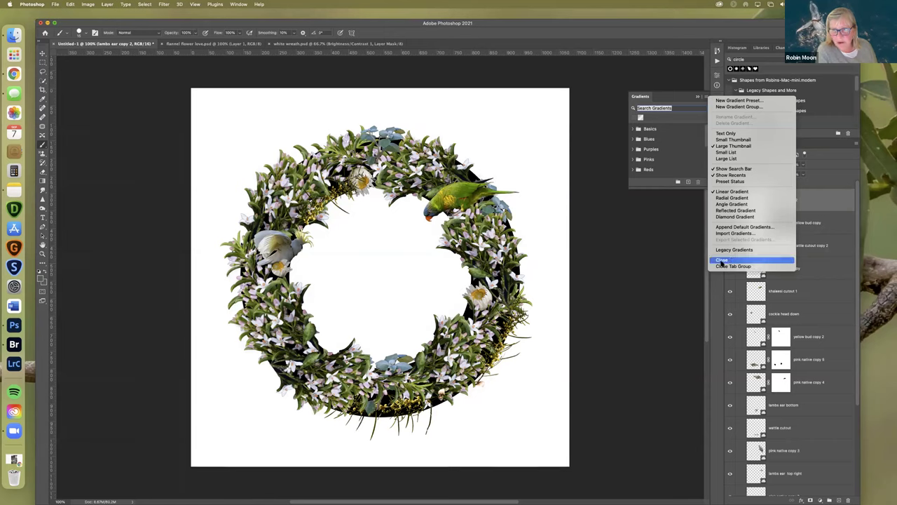
click(721, 261)
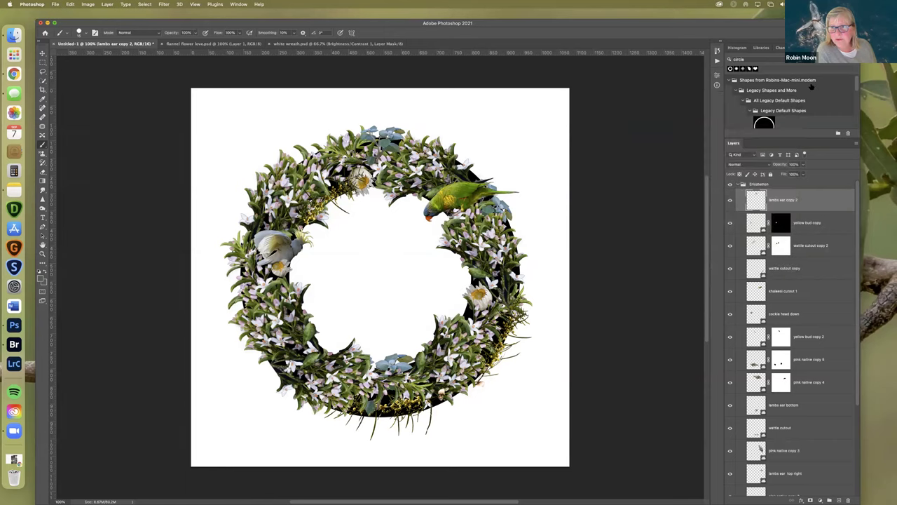
click(855, 48)
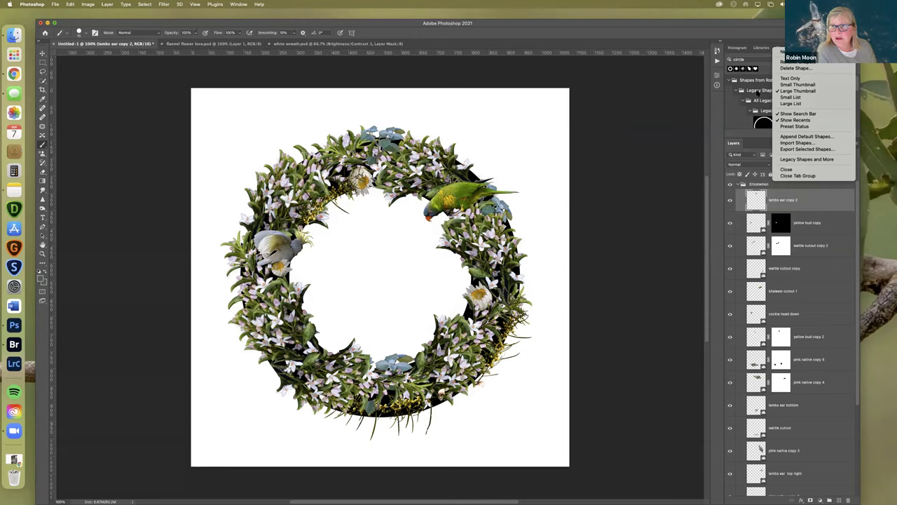
click(684, 95)
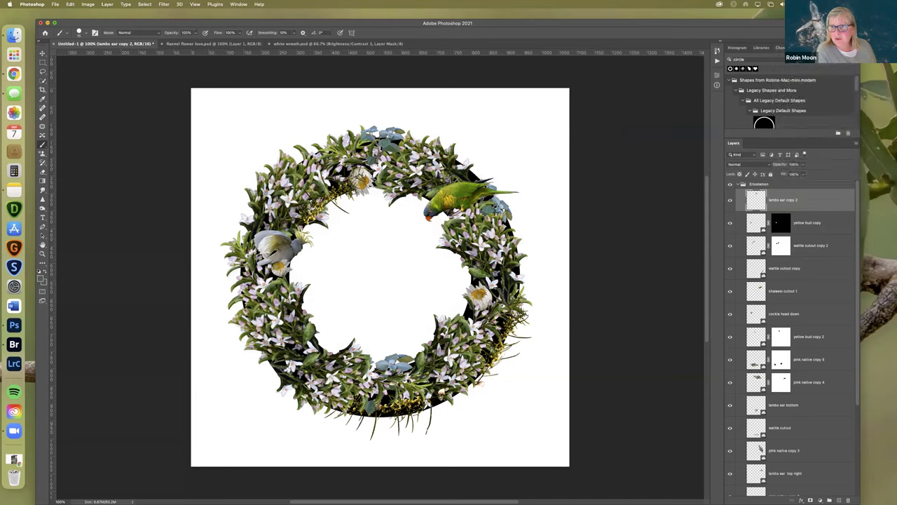
click(736, 48)
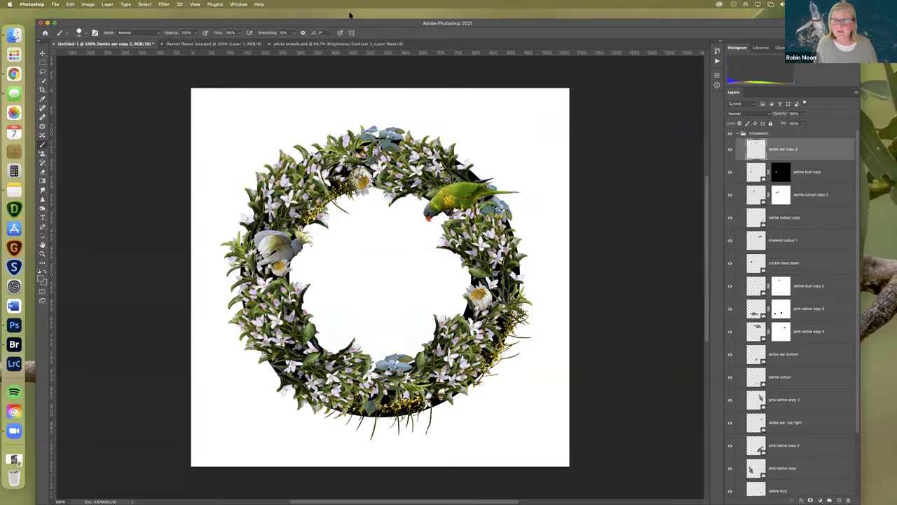
click(236, 5)
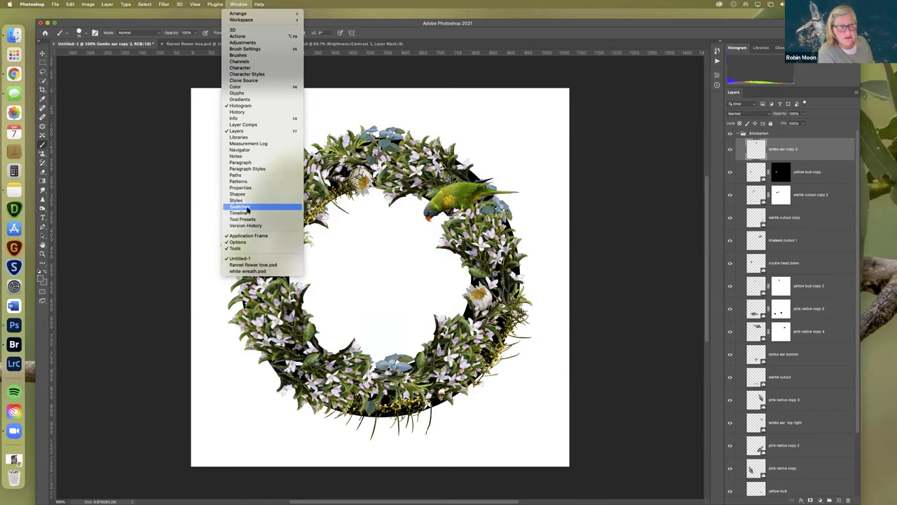
click(239, 37)
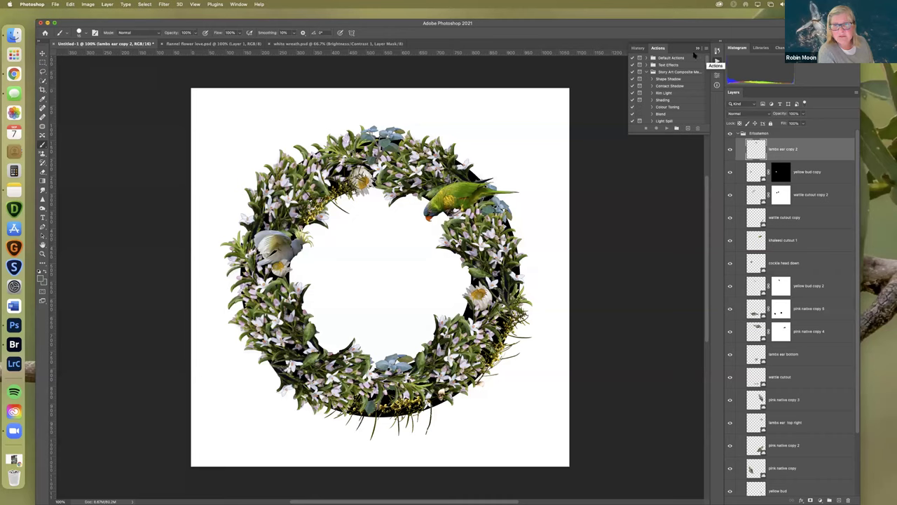
drag(666, 137, 665, 165)
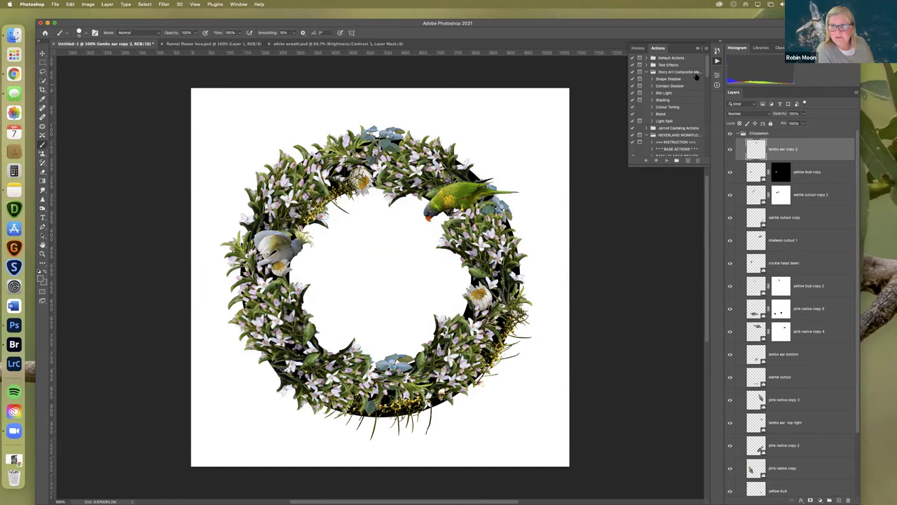
click(698, 48)
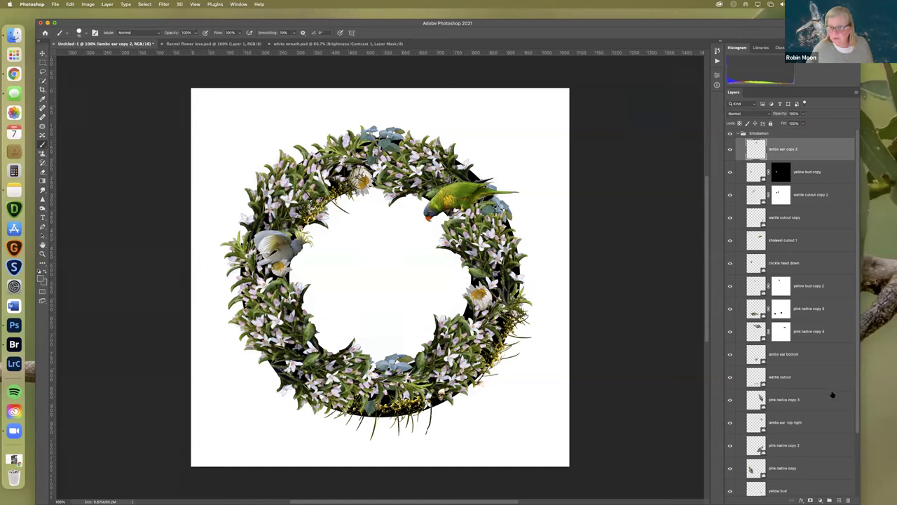
Group every wreath layer down to pink native into a group named 'flowers and birds'
scroll(857, 414, down, 3)
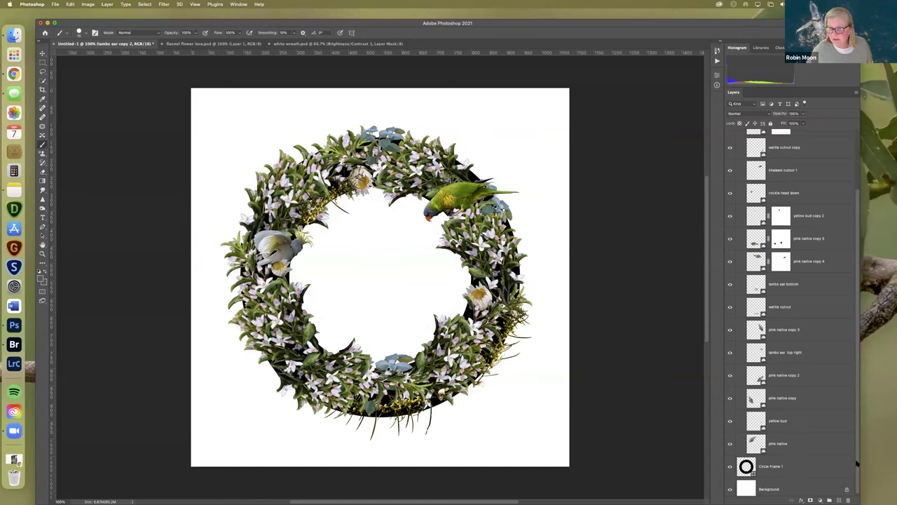
shift+click(828, 439)
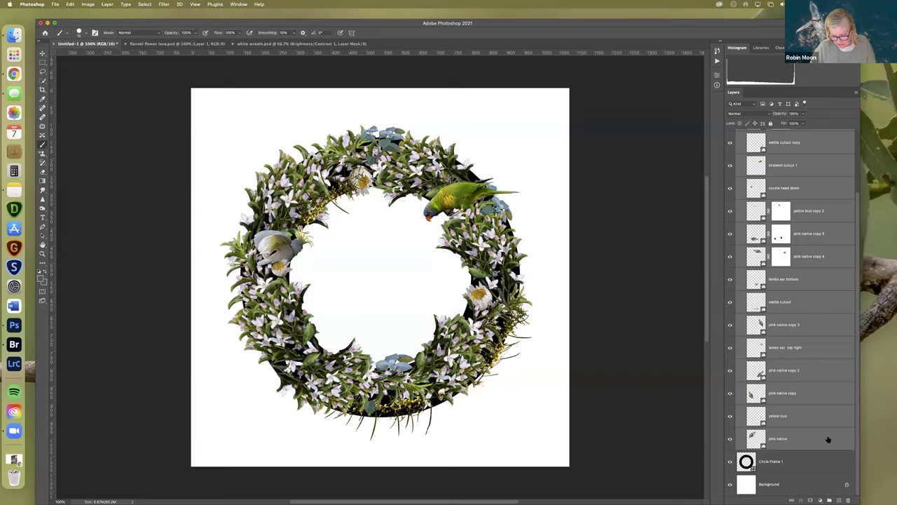
key(super+g)
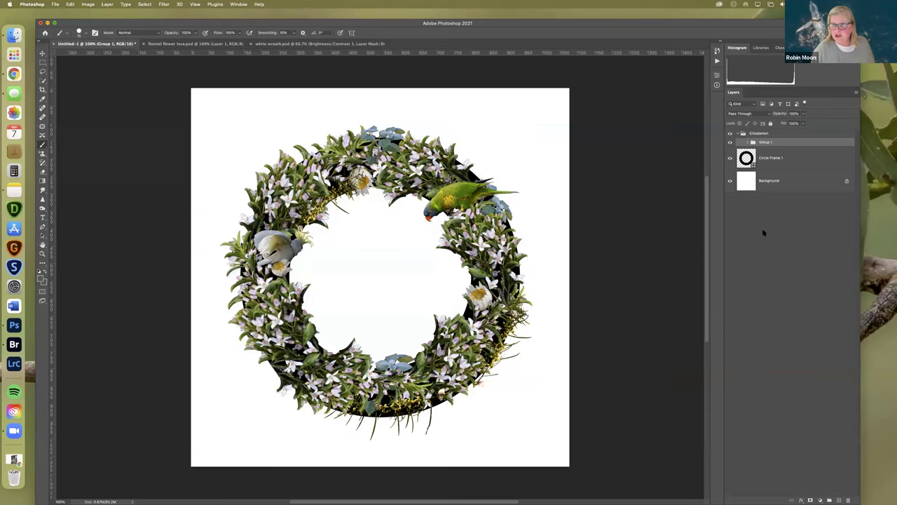
double_click(767, 143)
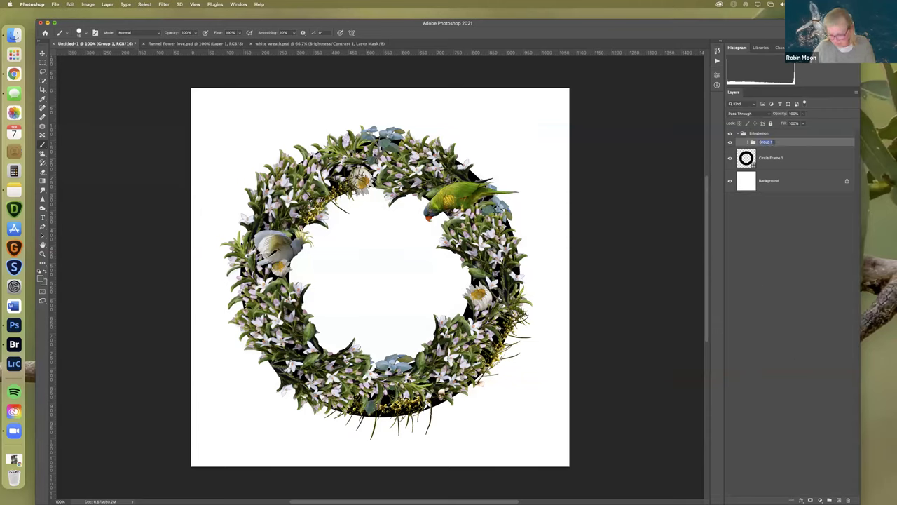
text(flowers and)
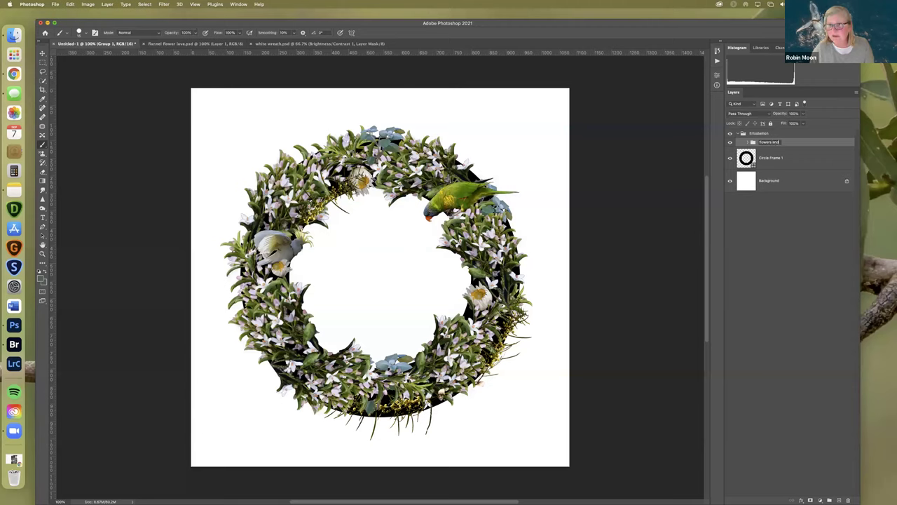
text( birds)
key(Return)
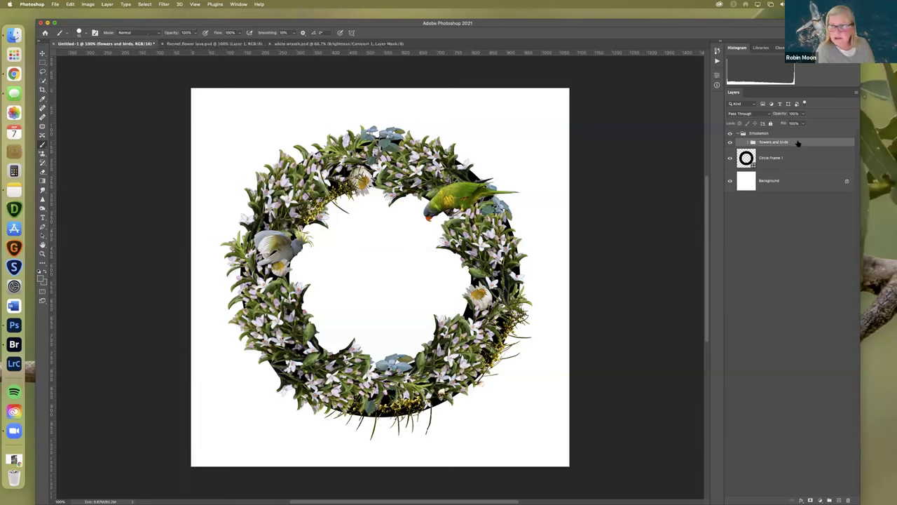
click(748, 181)
Switch the Layers panel to Large Thumbnails, then hide and delete Circle Frame 1
right_click(751, 183)
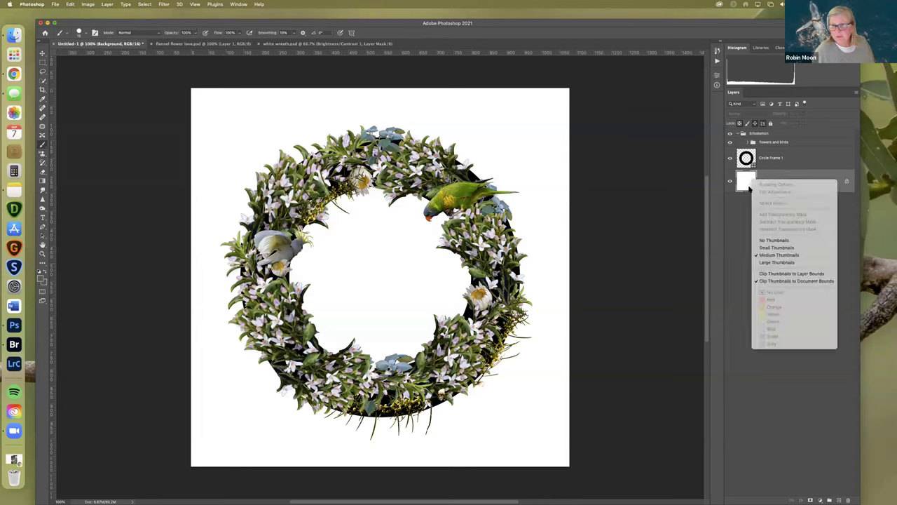
click(766, 262)
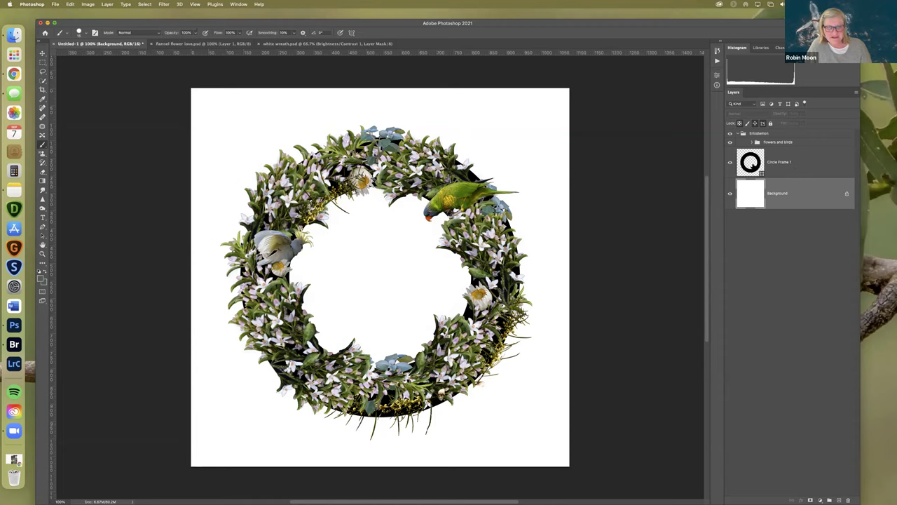
click(730, 163)
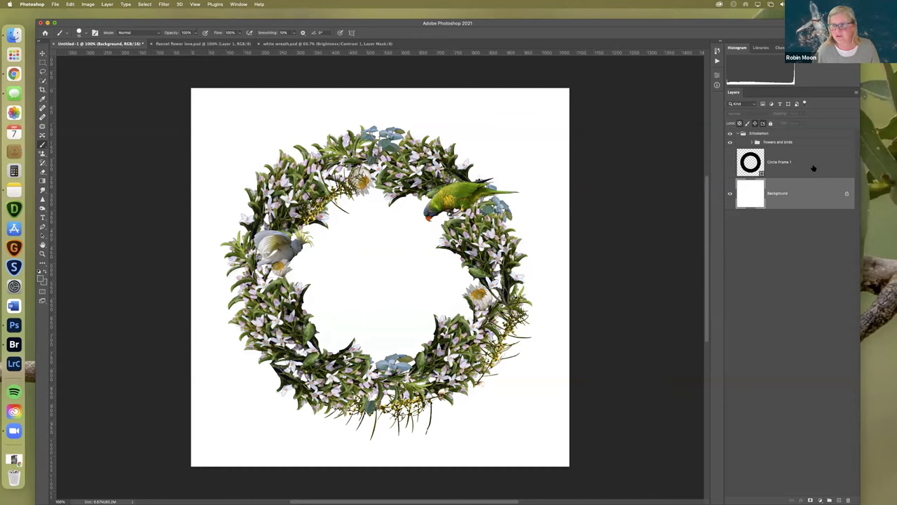
drag(790, 165, 846, 497)
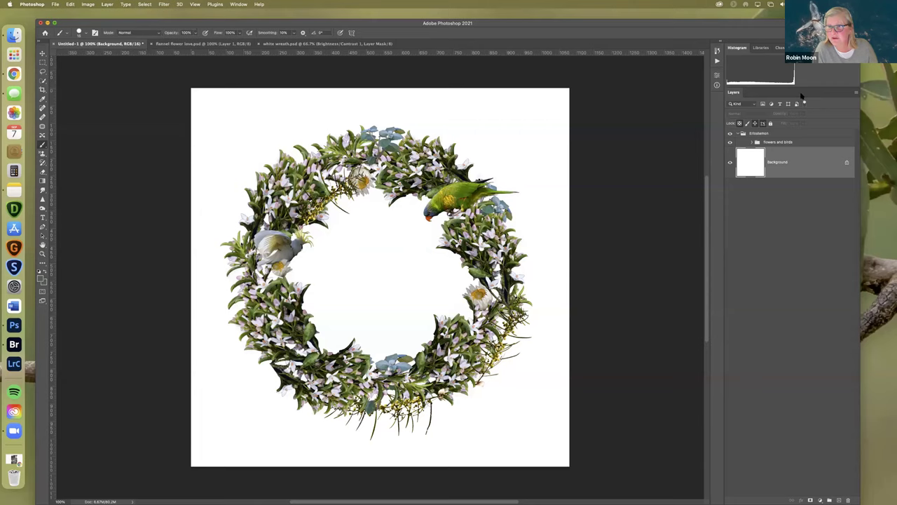
Place the Rococo texture from the Textures library onto the canvas
click(761, 47)
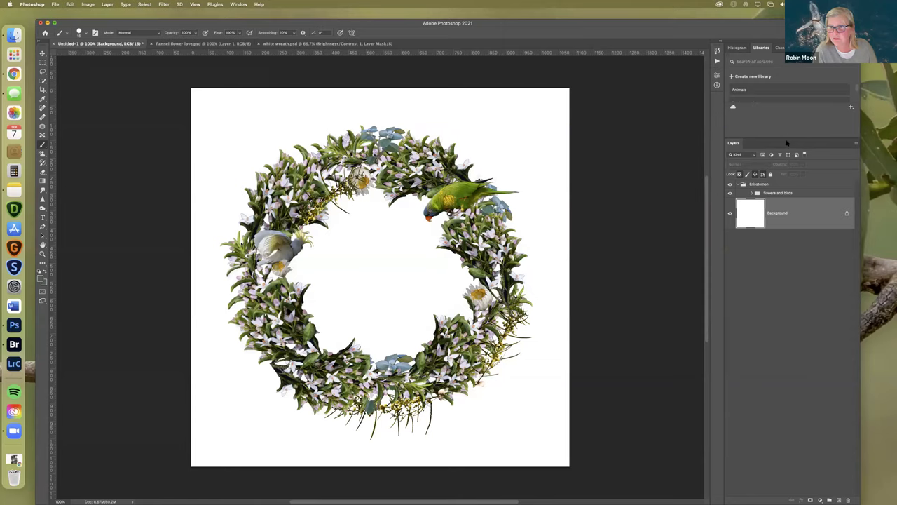
drag(787, 139, 778, 209)
click(758, 183)
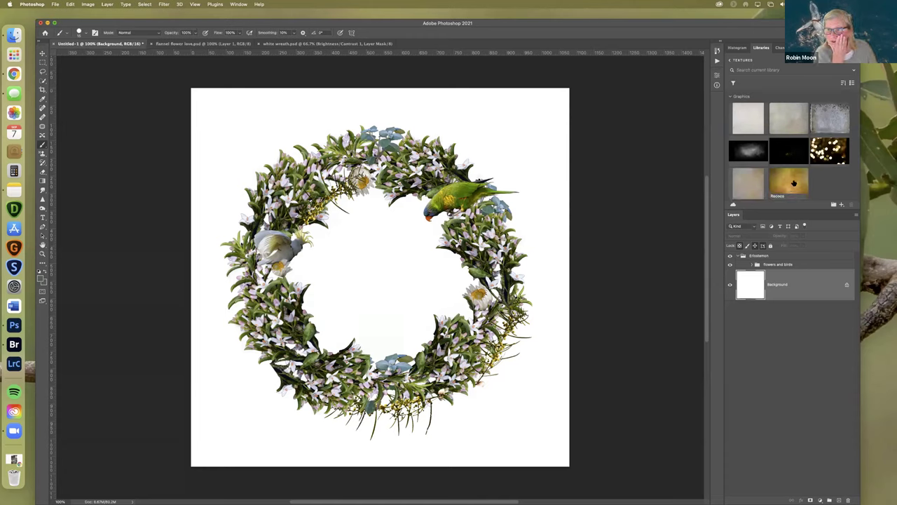
drag(793, 183, 382, 258)
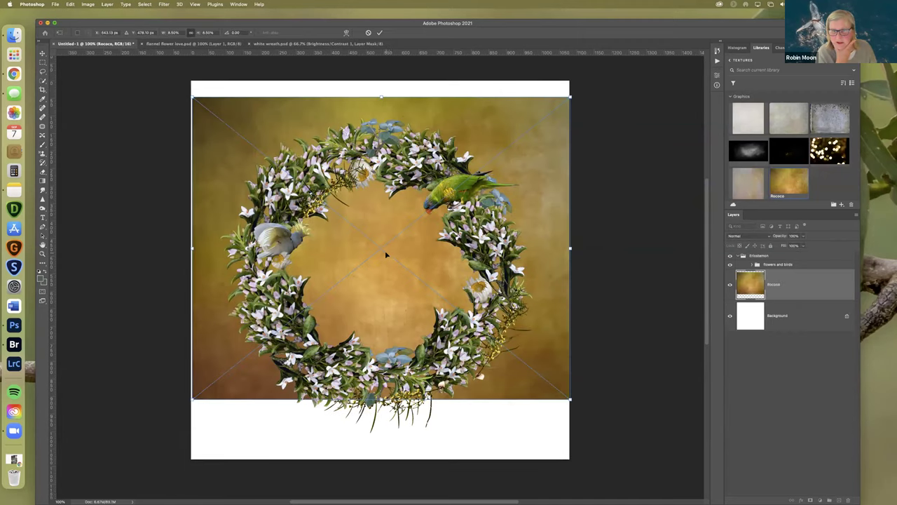
Stretch the Rococo texture to the canvas top, bottom and sides, and commit
drag(570, 97, 580, 70)
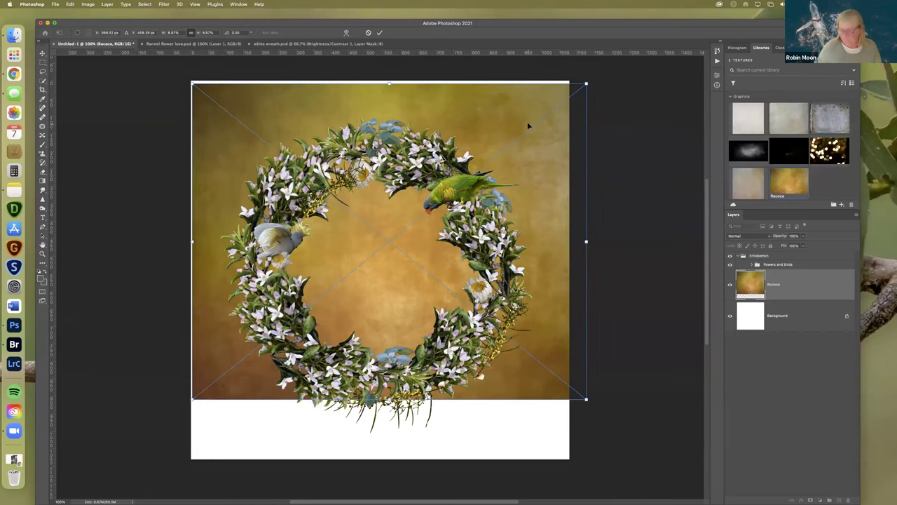
drag(407, 260, 398, 255)
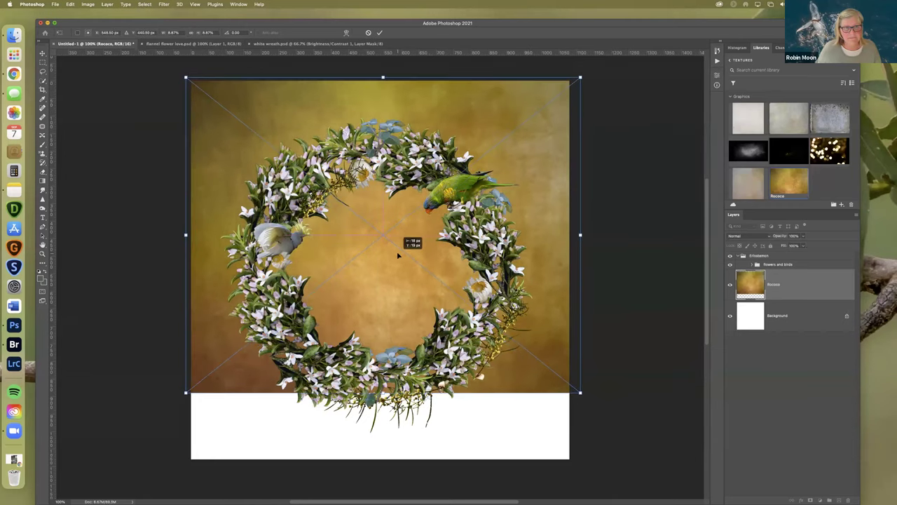
drag(383, 392, 384, 459)
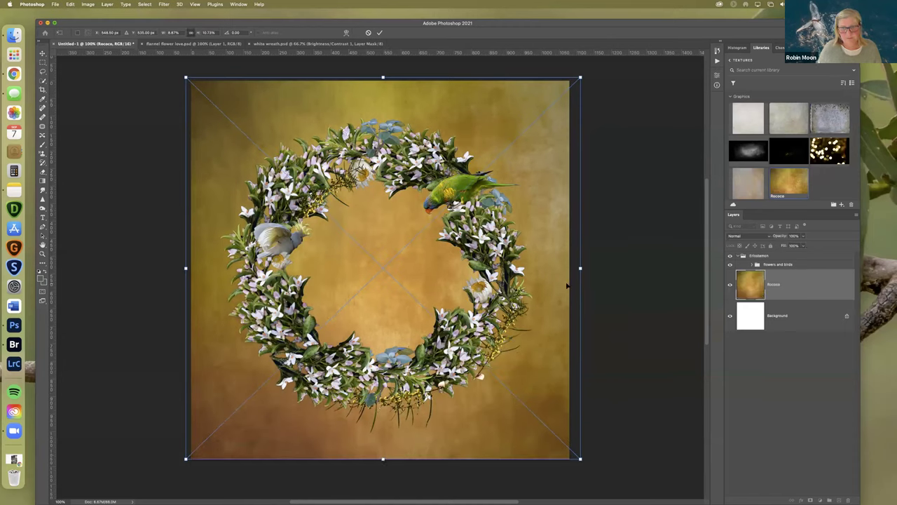
drag(580, 267, 569, 267)
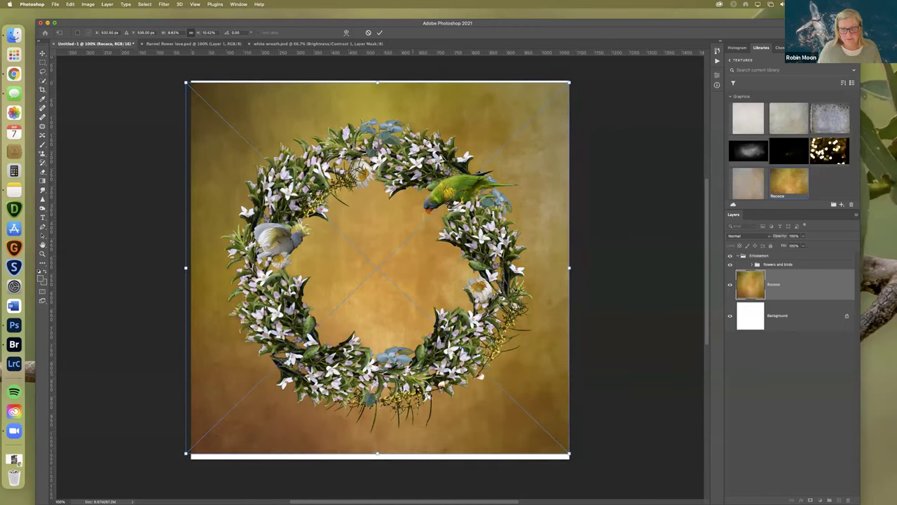
drag(377, 454, 378, 463)
drag(378, 82, 378, 81)
click(380, 33)
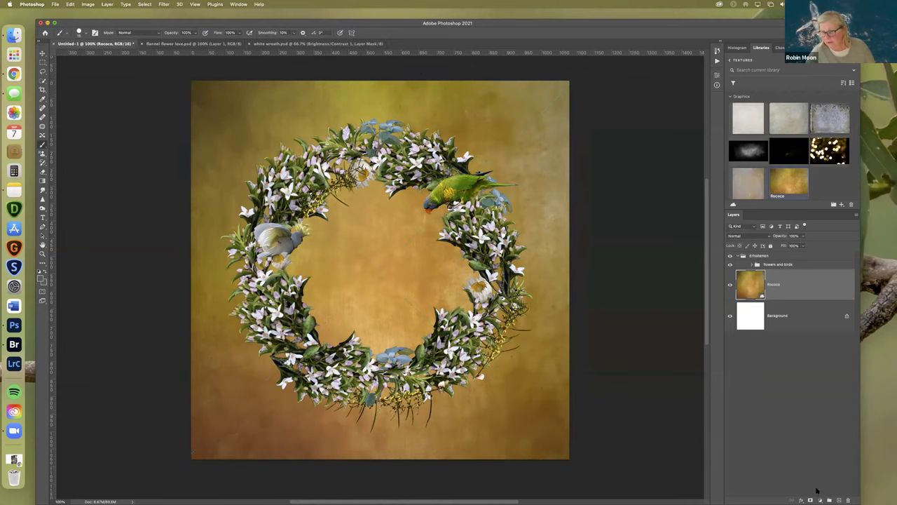
Add a Hue/Saturation adjustment clipped to Rococo and lower its saturation toward muted grey-brown
click(820, 500)
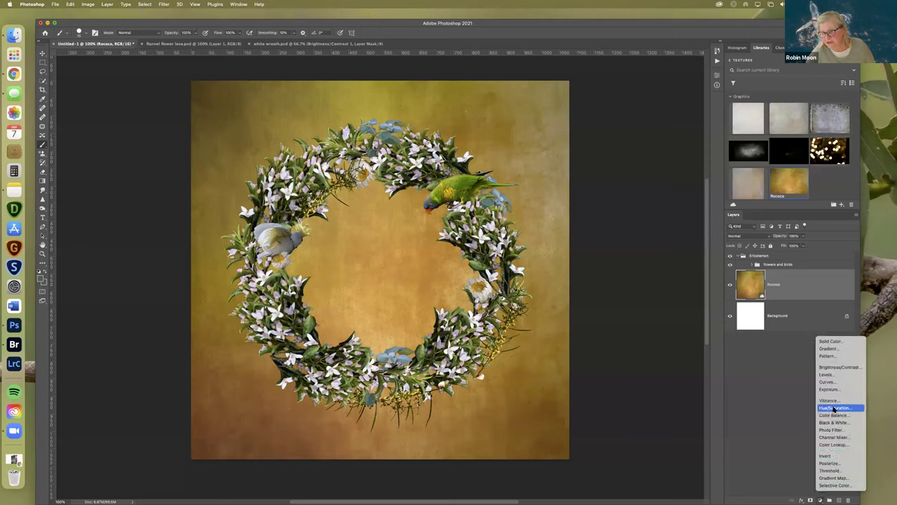
click(824, 408)
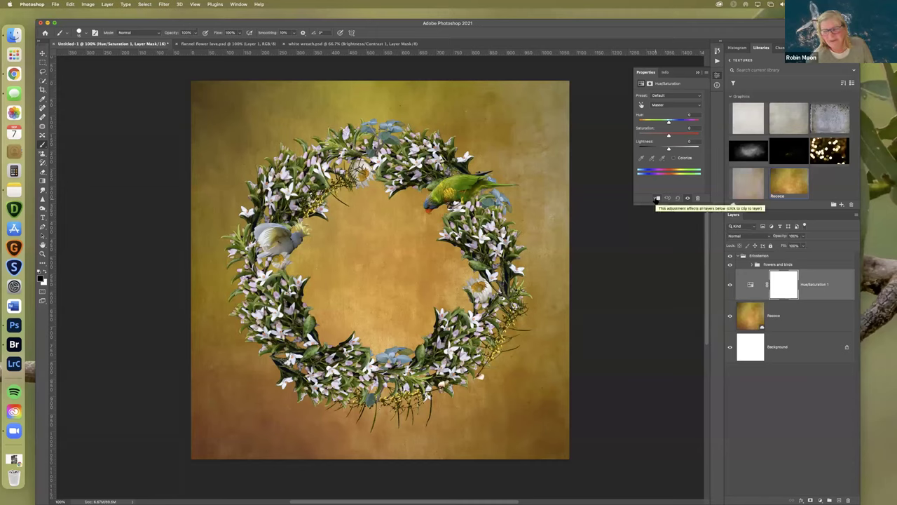
click(656, 199)
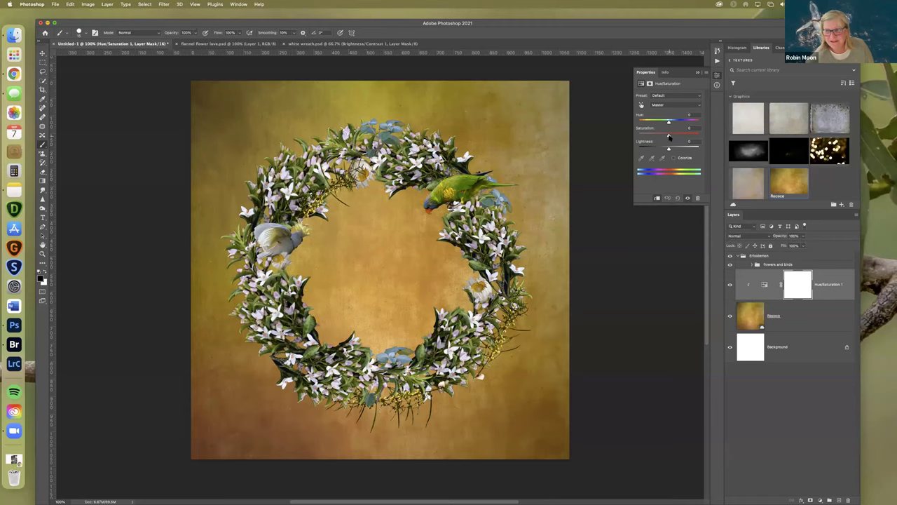
drag(669, 137, 648, 137)
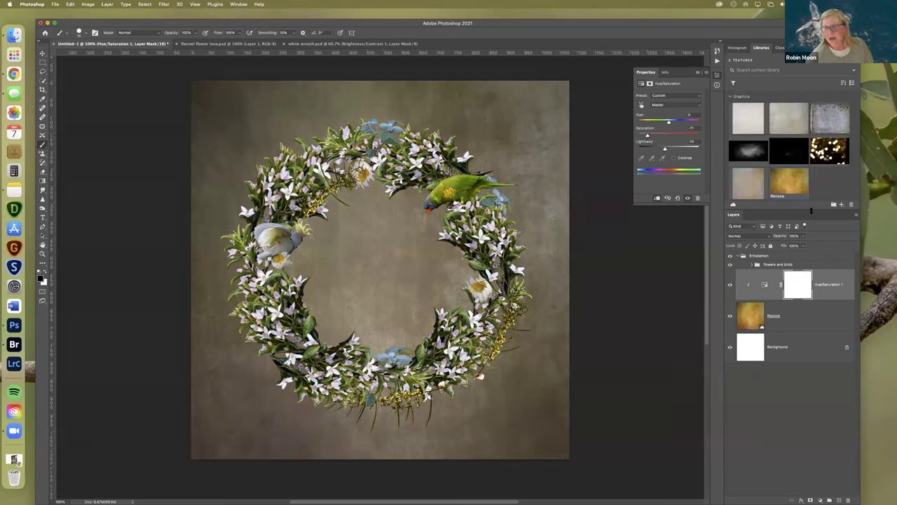
drag(811, 210, 812, 214)
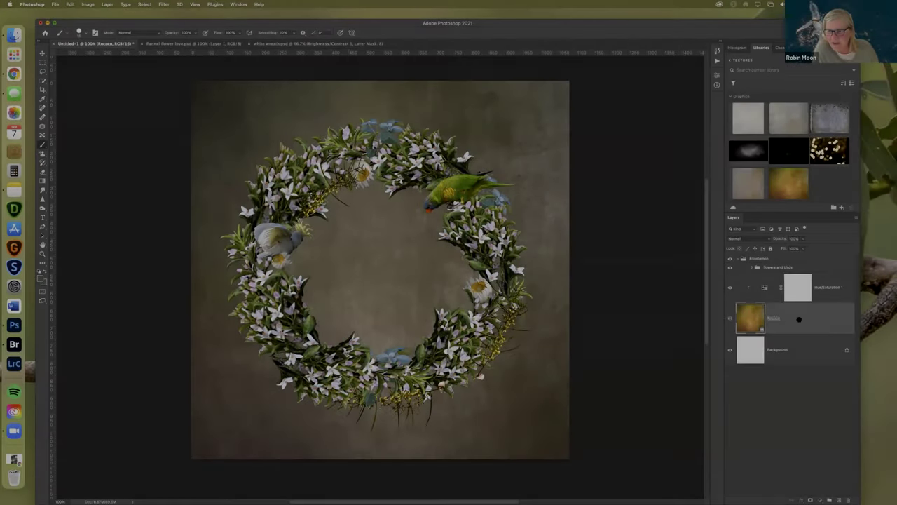
Return the Rococo texture layer to just below Hue/Saturation 1, and give the Libraries area more room
drag(800, 322, 785, 258)
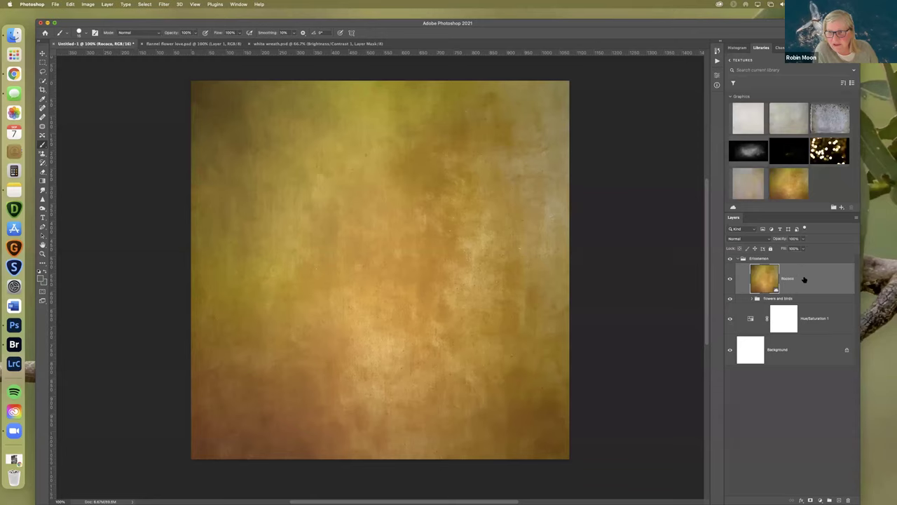
drag(798, 280, 790, 328)
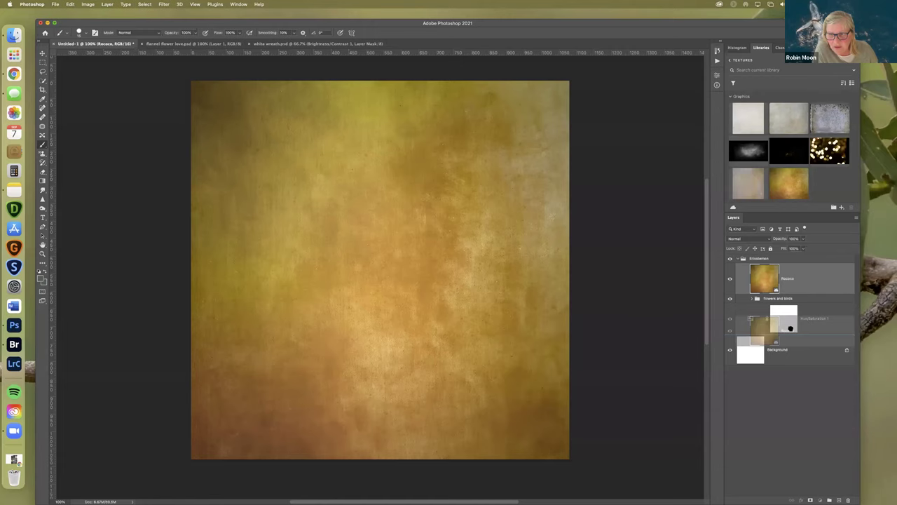
drag(790, 328, 790, 330)
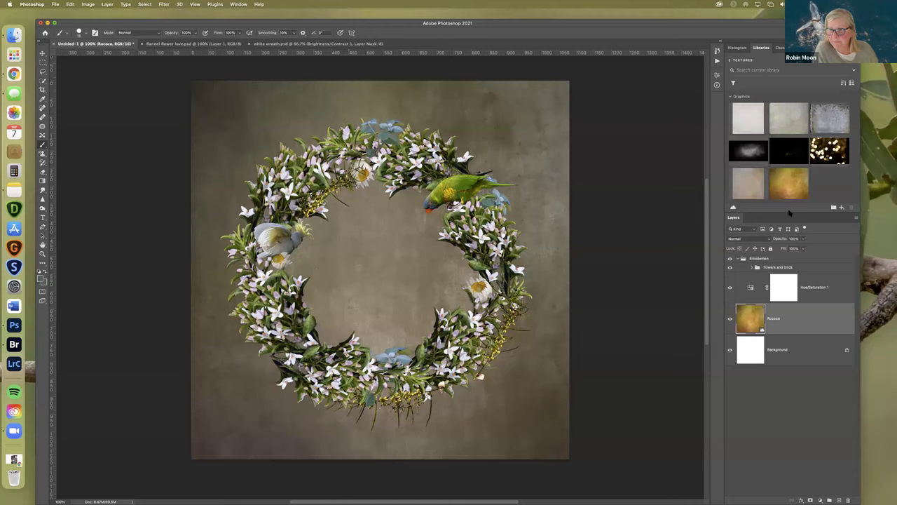
drag(789, 214, 788, 288)
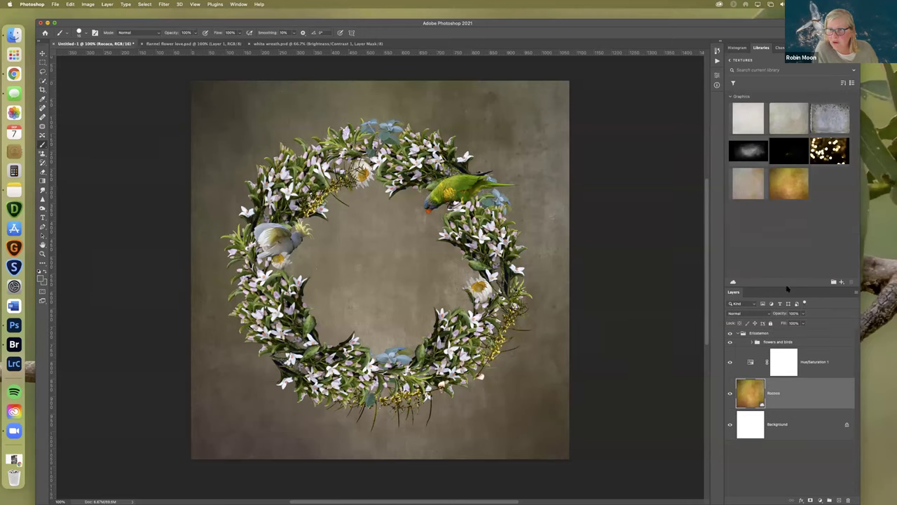
Go back to the list of all libraries, then start saving a copy of the wreath
click(731, 62)
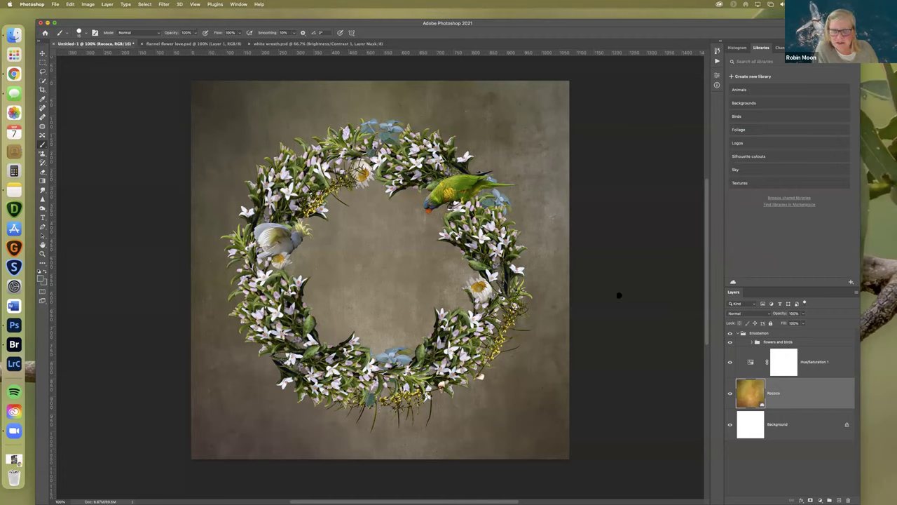
click(54, 5)
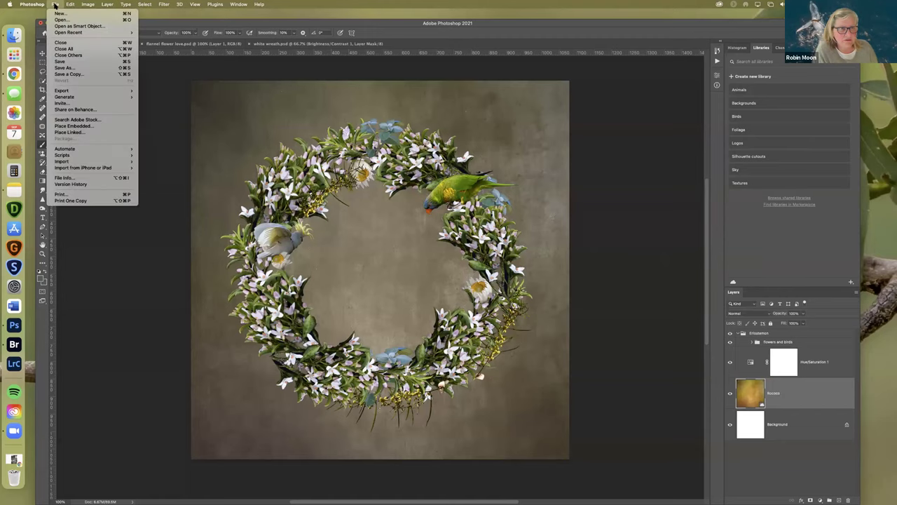
click(73, 75)
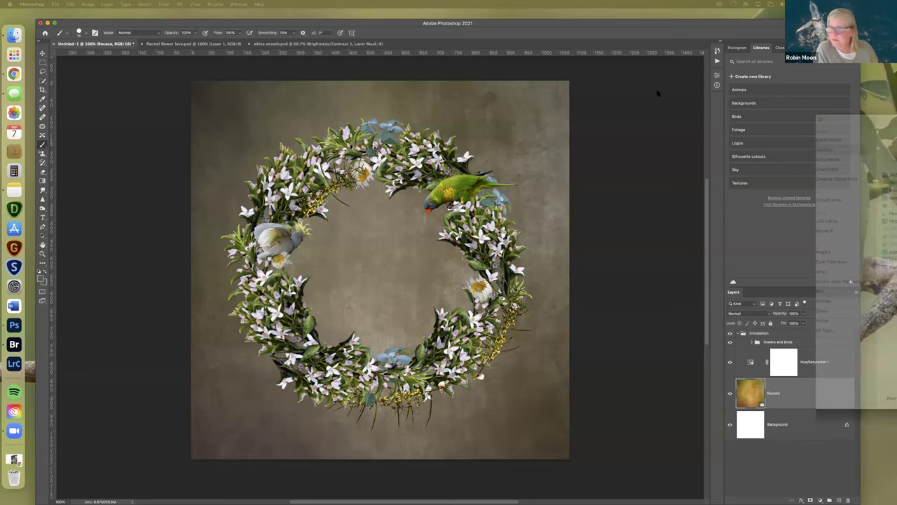
Save a copy named 'wreath 1' as a JPEG at Maximum quality
drag(710, 98, 670, 98)
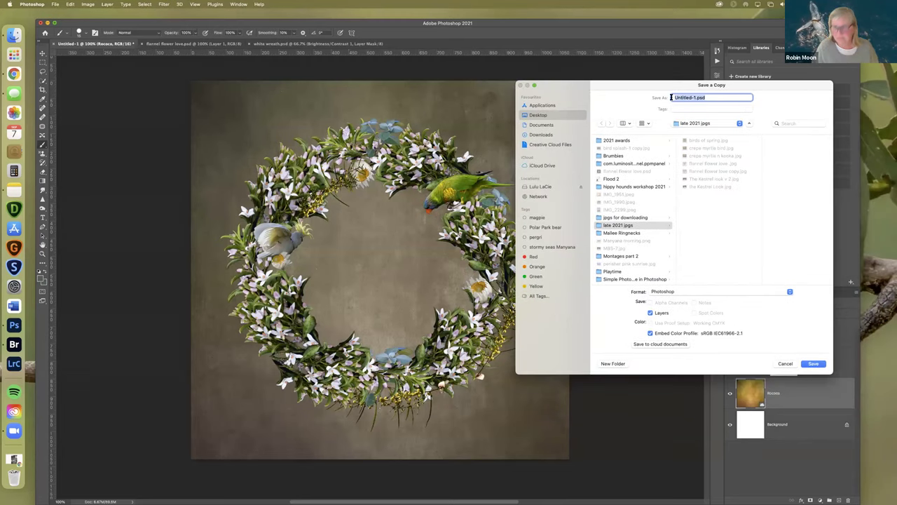
text(wreath 1)
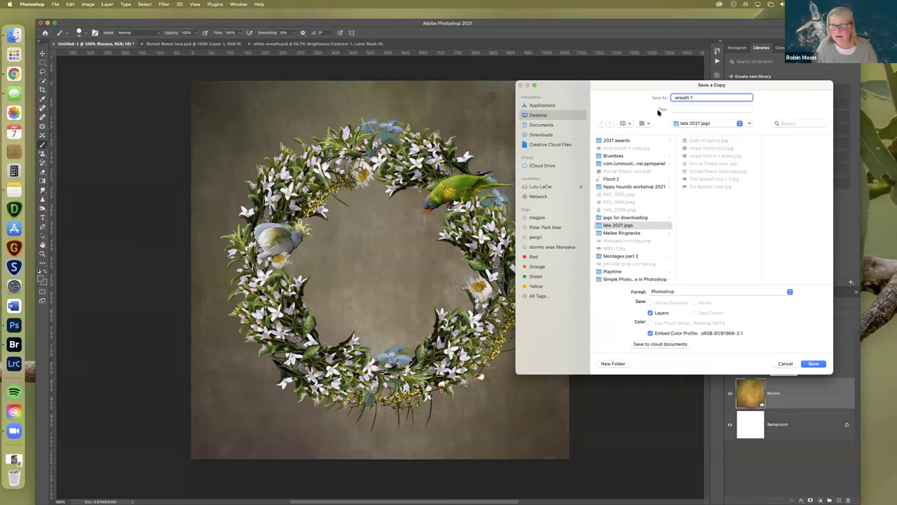
click(700, 292)
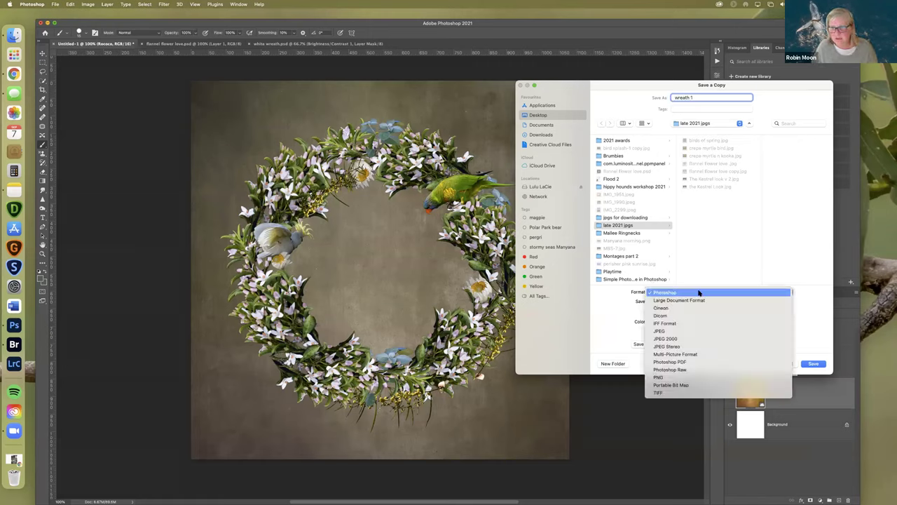
click(682, 330)
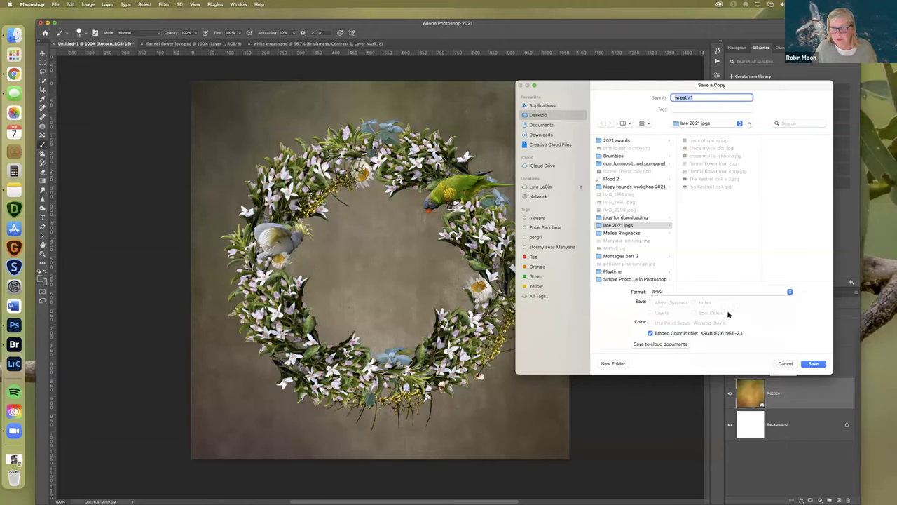
click(812, 364)
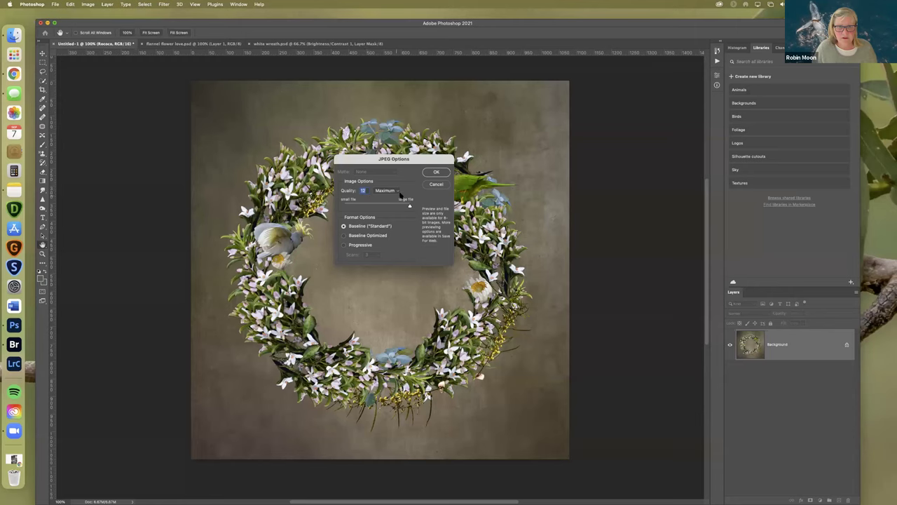
click(438, 174)
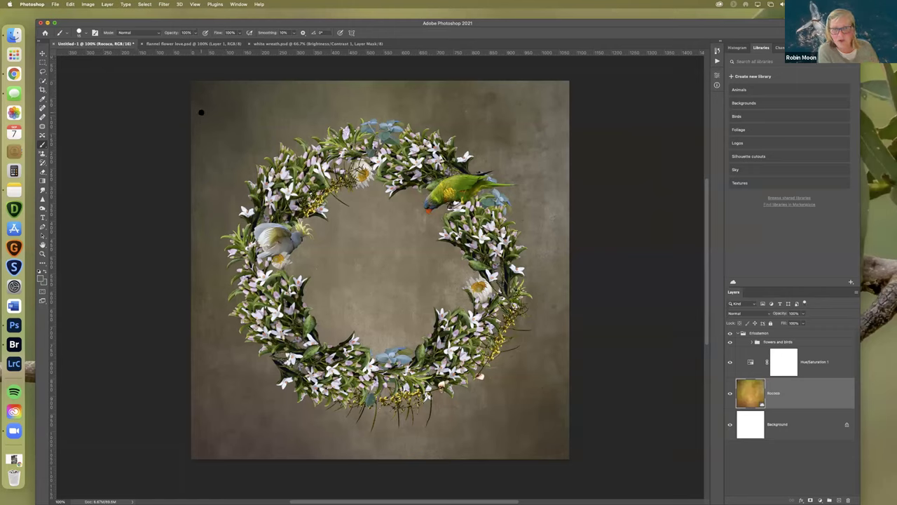
Open the Birds library, trial-place the Cockies balmoral cockatoo in the wreath's centre, then delete it
click(777, 117)
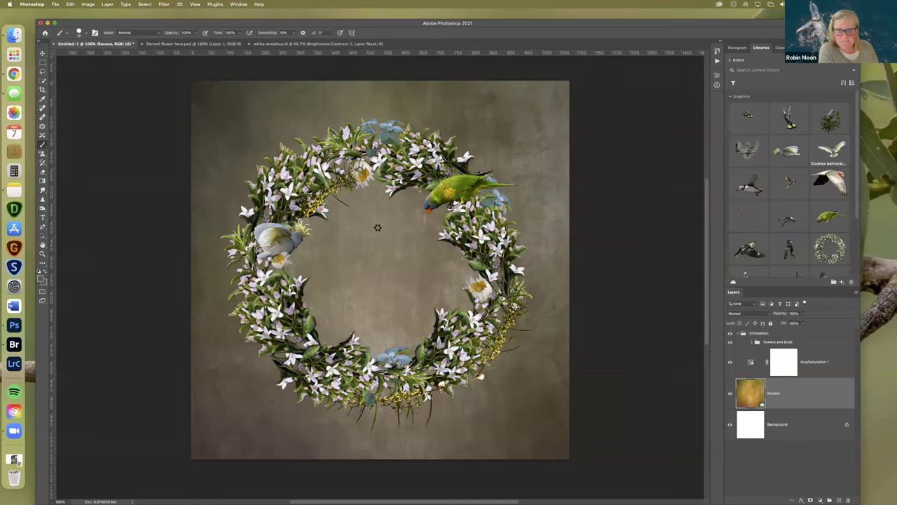
drag(566, 80, 402, 214)
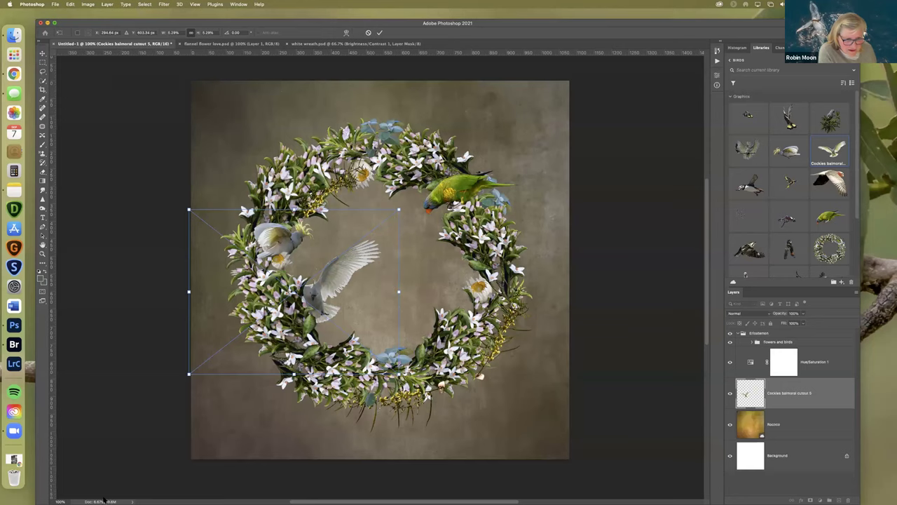
drag(370, 288, 453, 236)
key(Return)
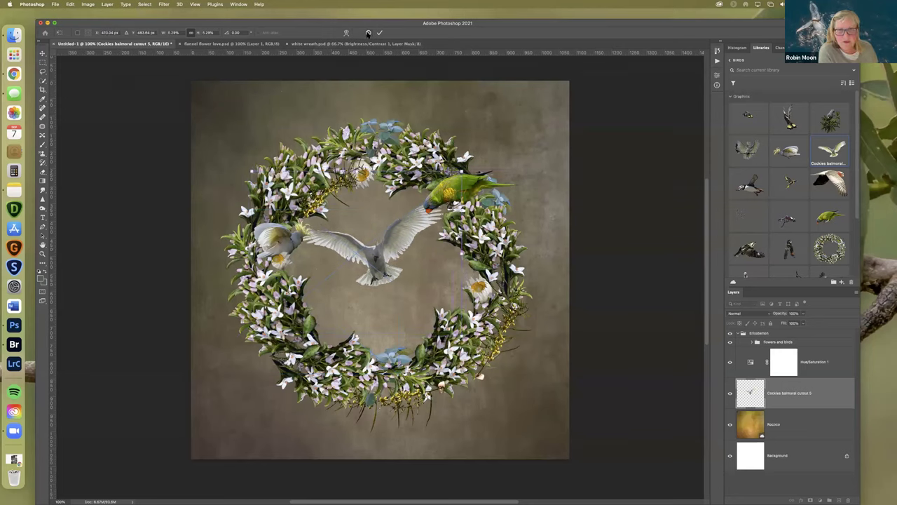
key(BackSpace)
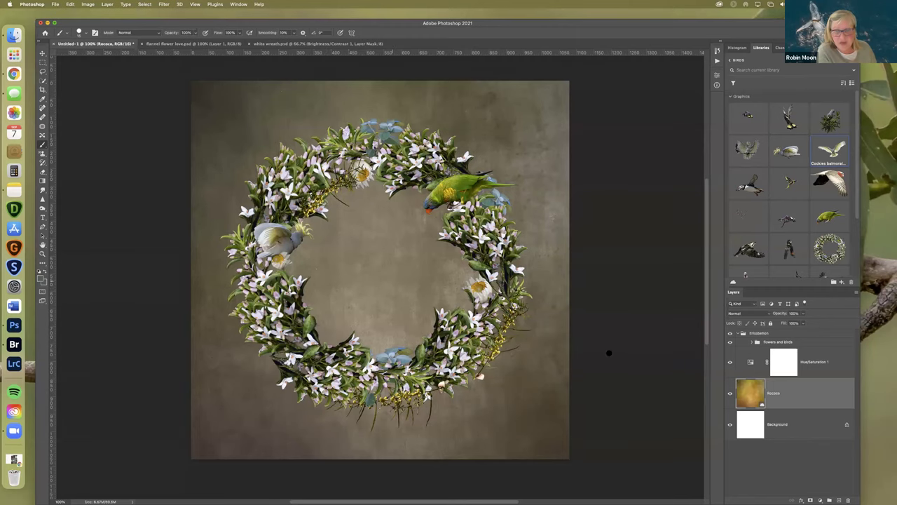
Commit the Foliage library's flannel flower graphic as a layer in the new document
scroll(706, 338, up, 3)
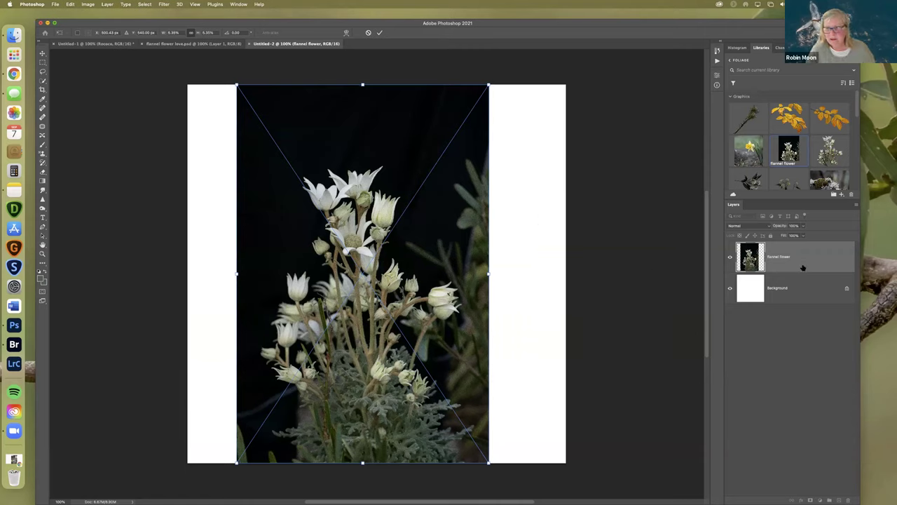
key(Return)
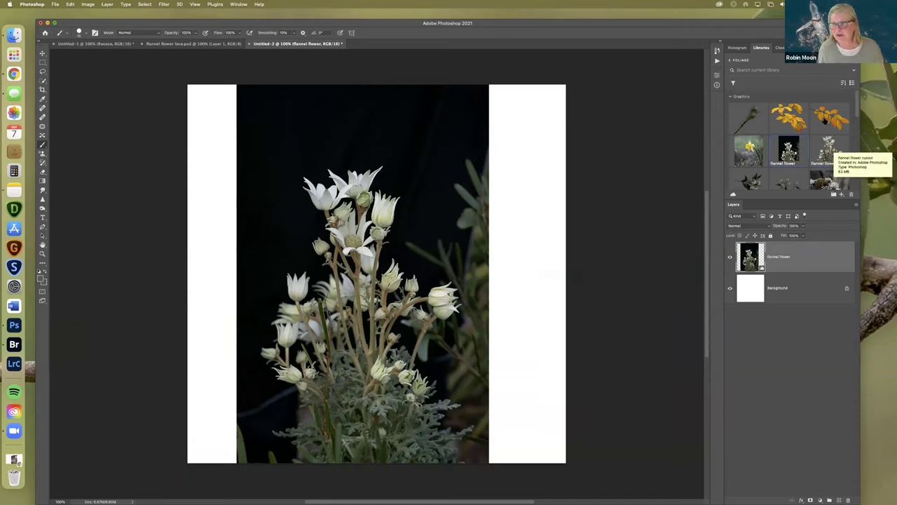
Place the flannel flower cutout lower over the flower, then move the window to the screen top
drag(829, 151, 423, 151)
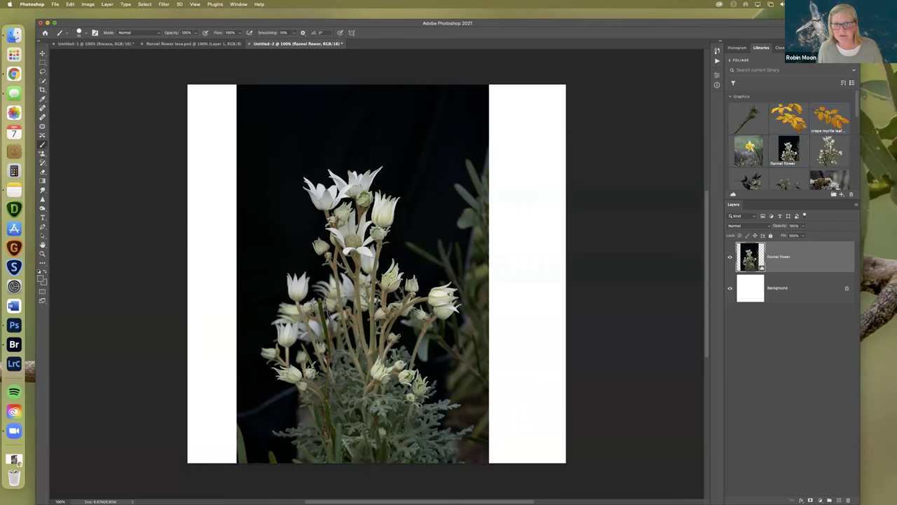
drag(584, 62, 438, 130)
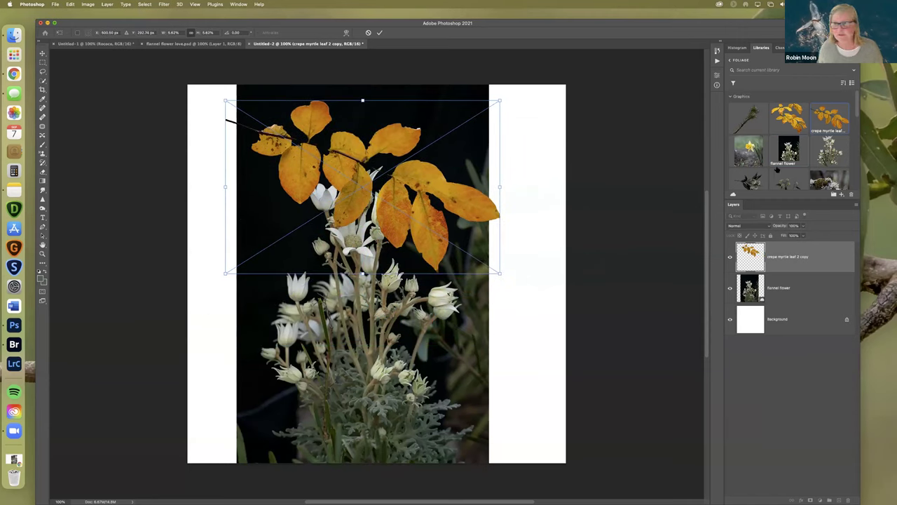
scroll(780, 172, down, 2)
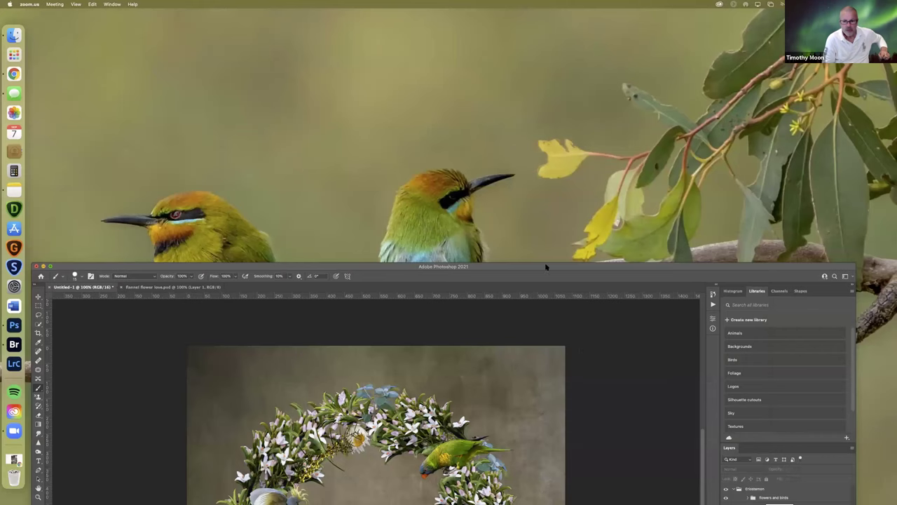
drag(546, 266, 551, 16)
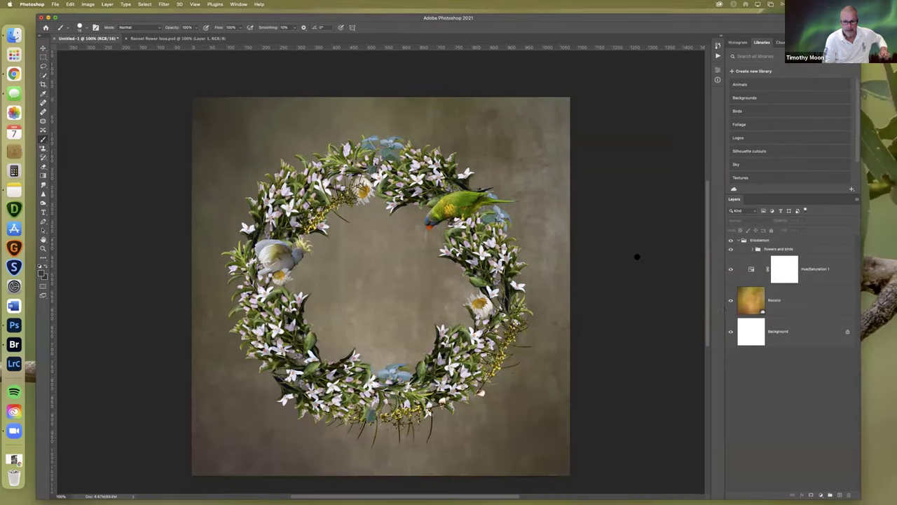
In flannel flower love.psd, add the heart artwork to the Foliage library as a Graphic
click(175, 37)
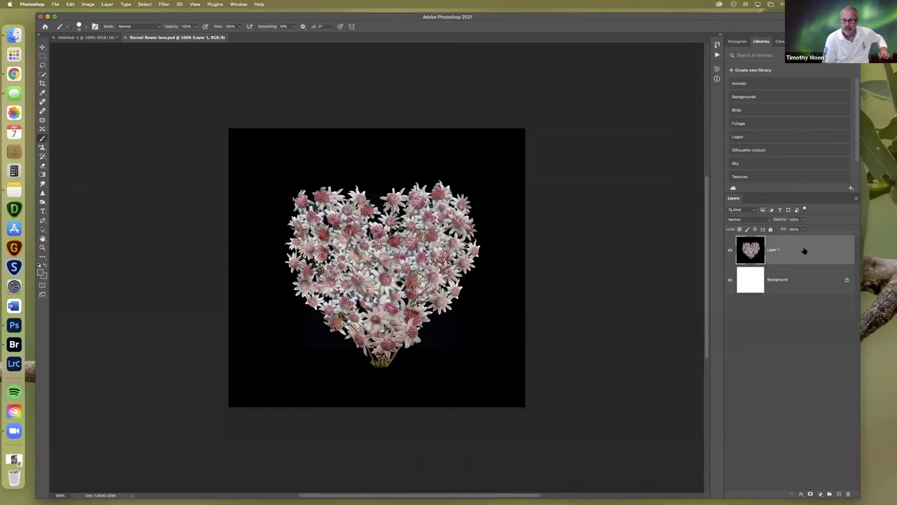
click(850, 190)
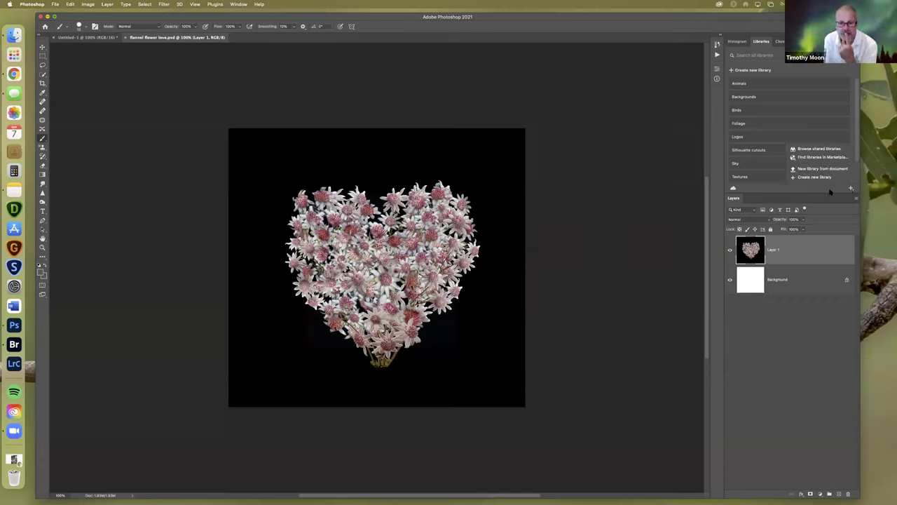
click(783, 163)
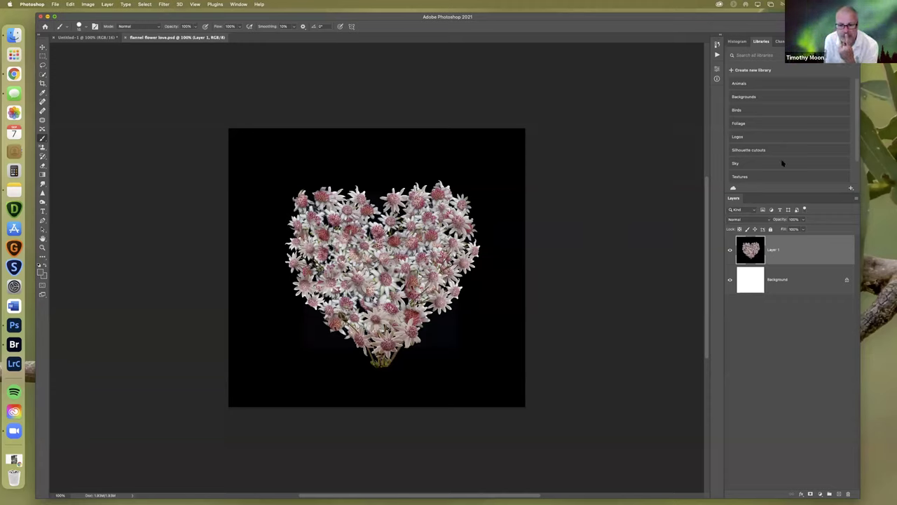
click(740, 123)
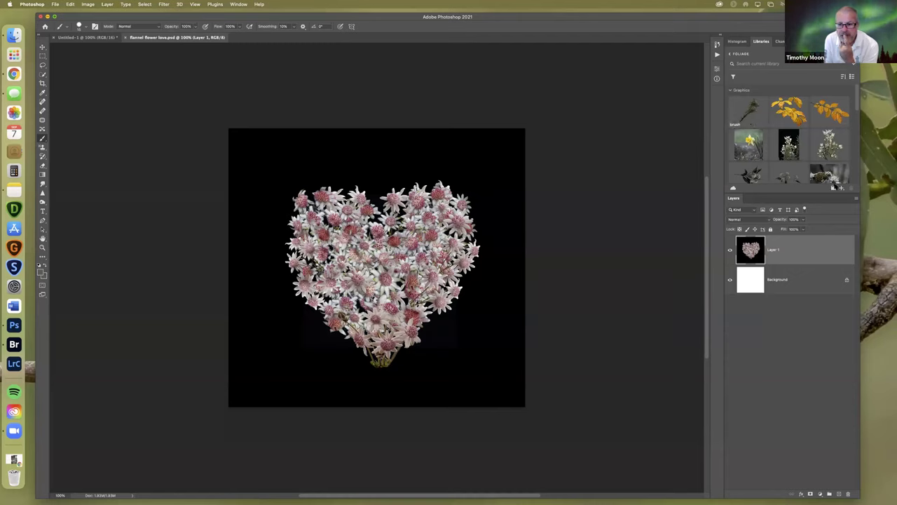
click(841, 189)
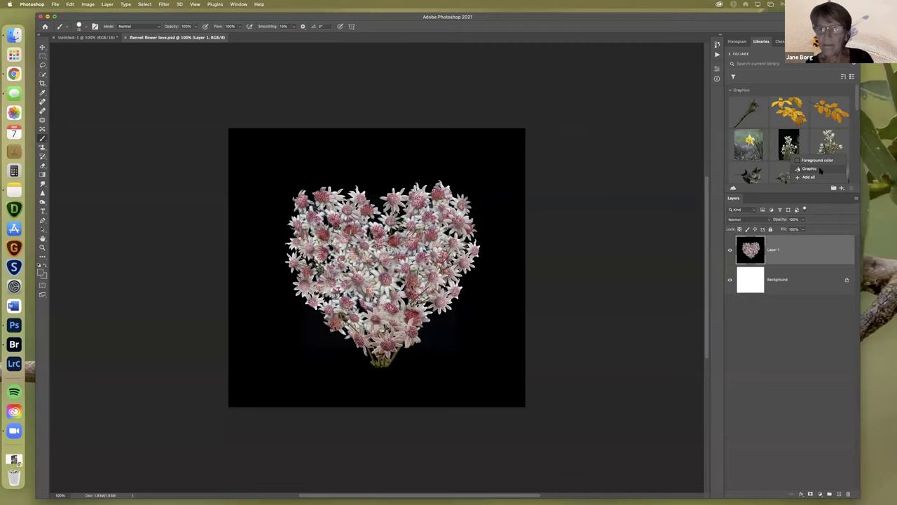
click(820, 170)
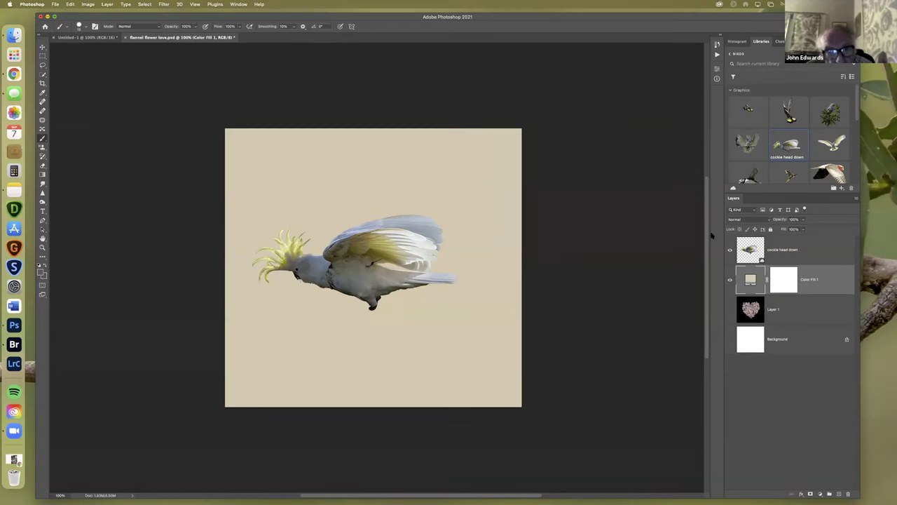
Hide the beige Color Fill 1 layer so the cockatoo sits on transparency
click(728, 279)
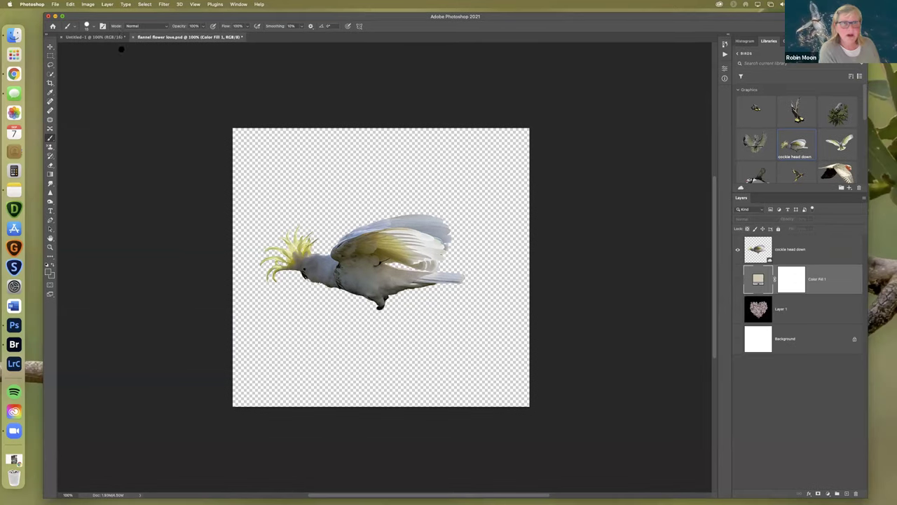
drag(115, 18, 107, 17)
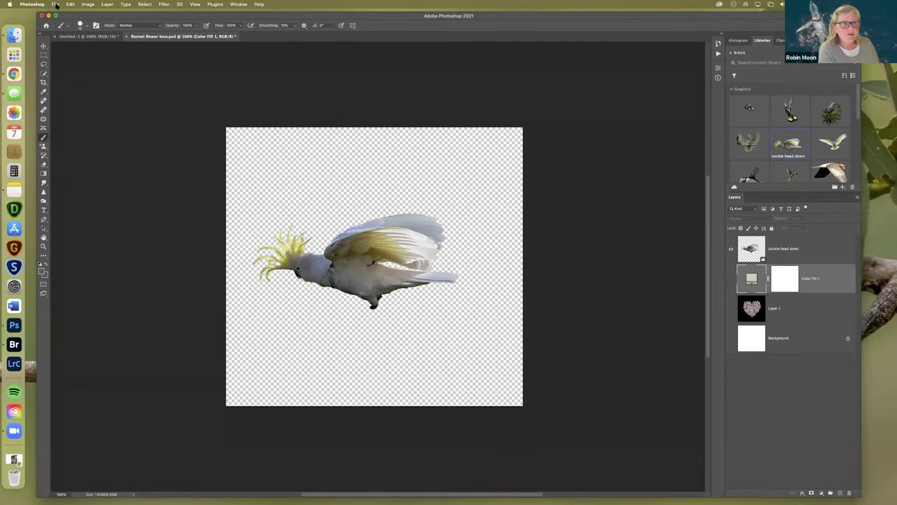
Open the New Document dialog and browse the Saved and Photo presets before returning to Recent
click(55, 5)
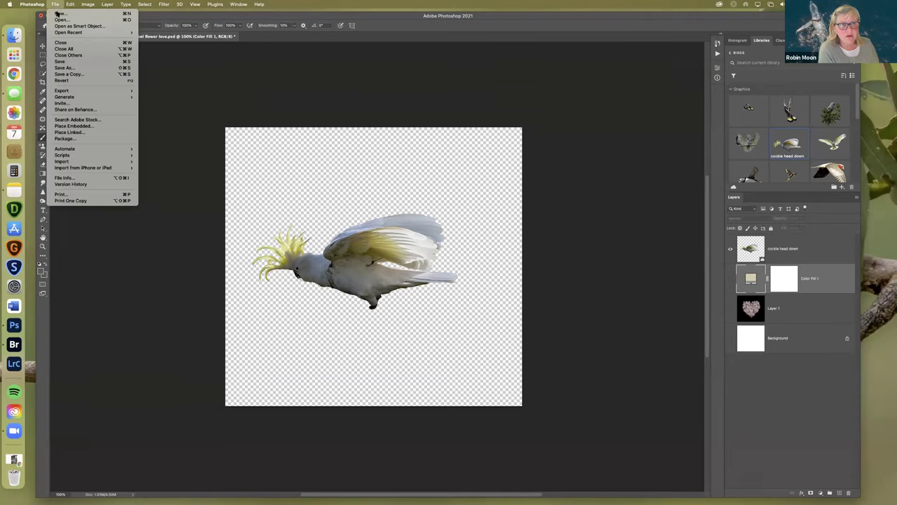
click(70, 14)
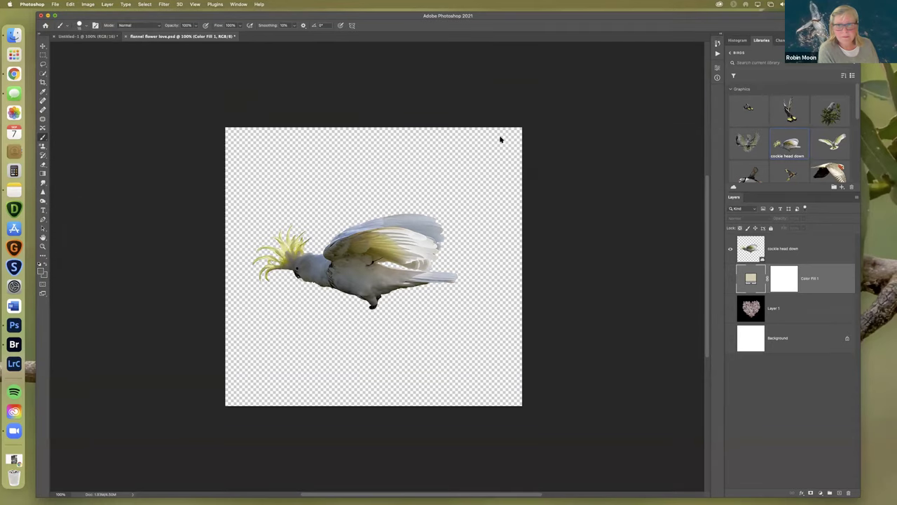
drag(555, 136, 483, 84)
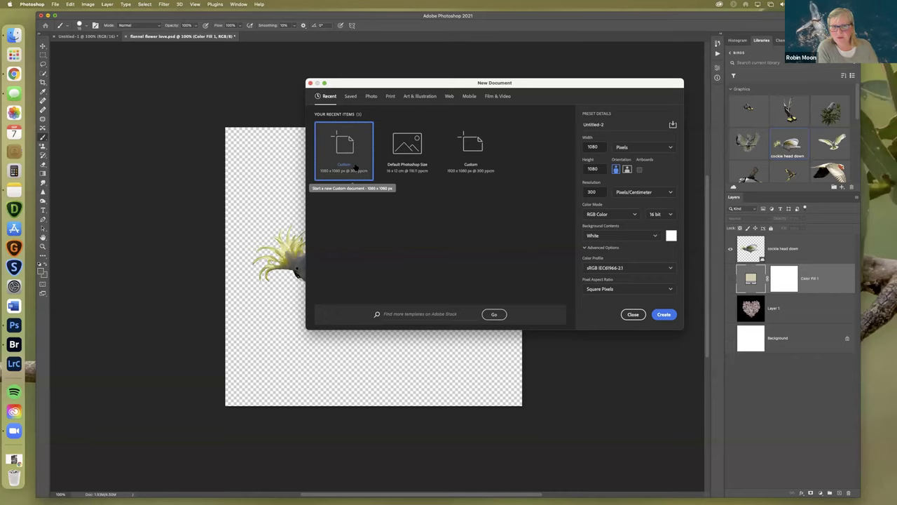
drag(380, 84, 490, 62)
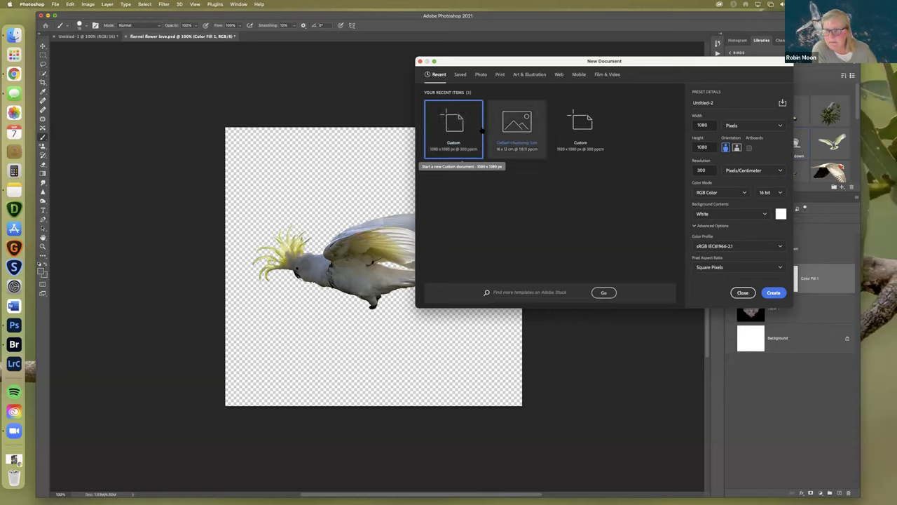
click(458, 76)
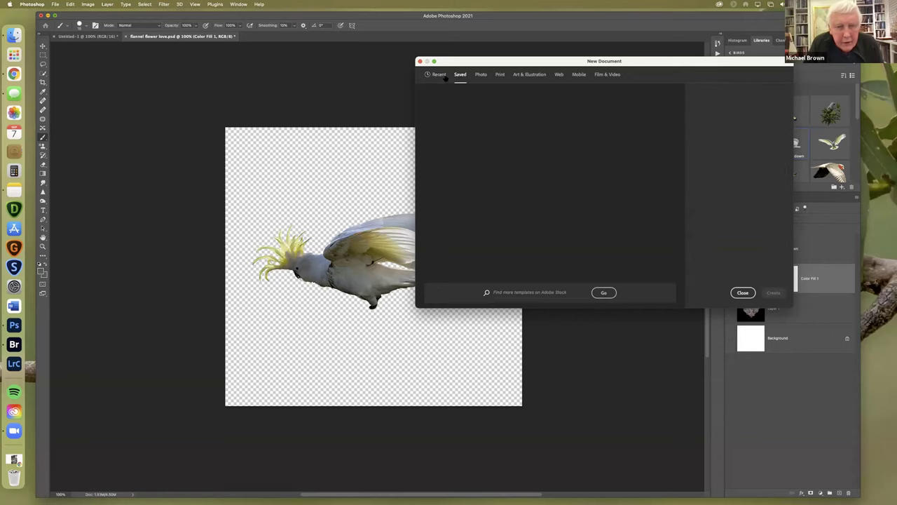
click(481, 75)
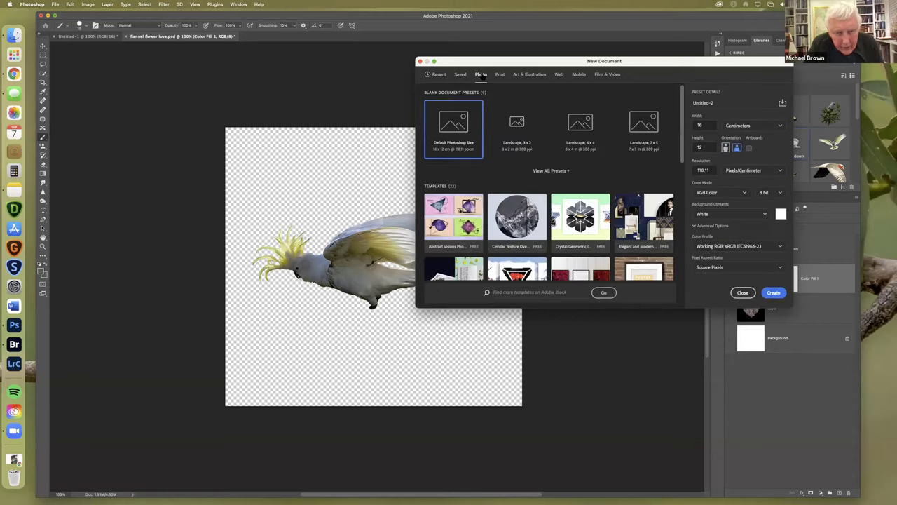
click(440, 75)
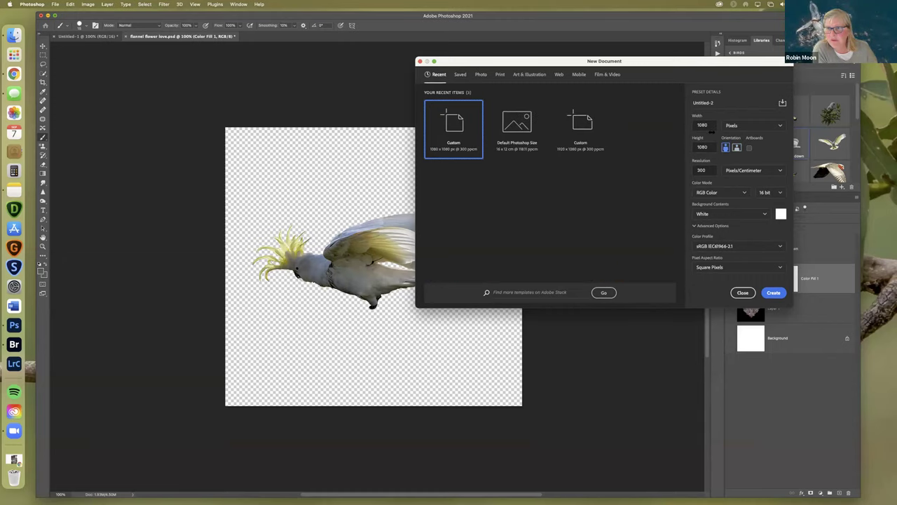
drag(704, 62, 648, 62)
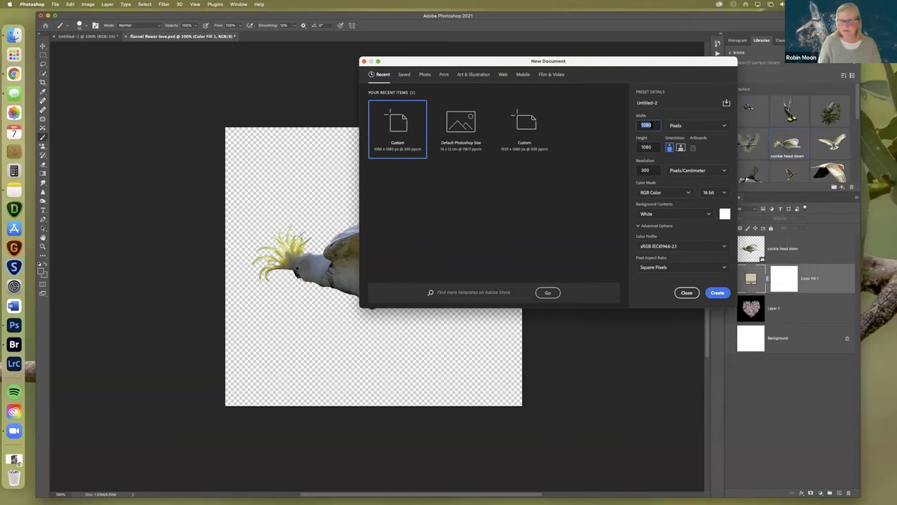
Create a 1920 × 1080 landscape RGB Color document at 300 resolution
text(19)
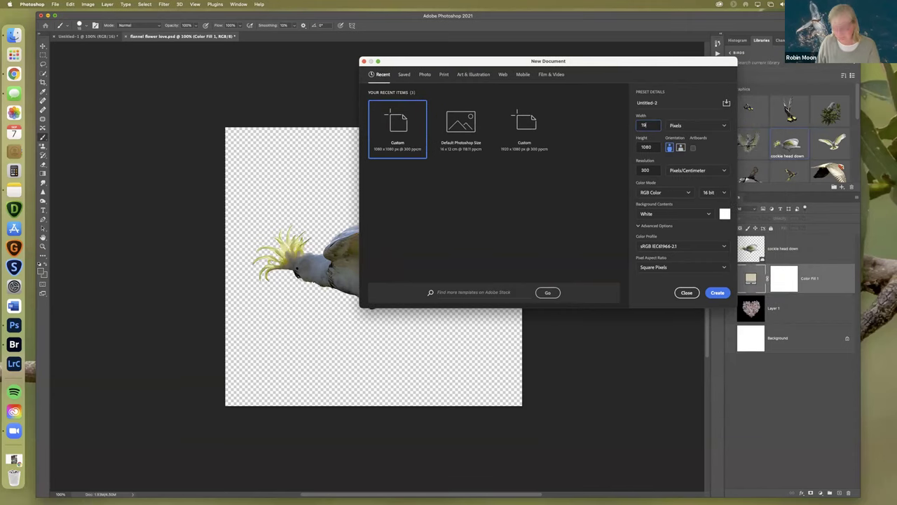
text(20)
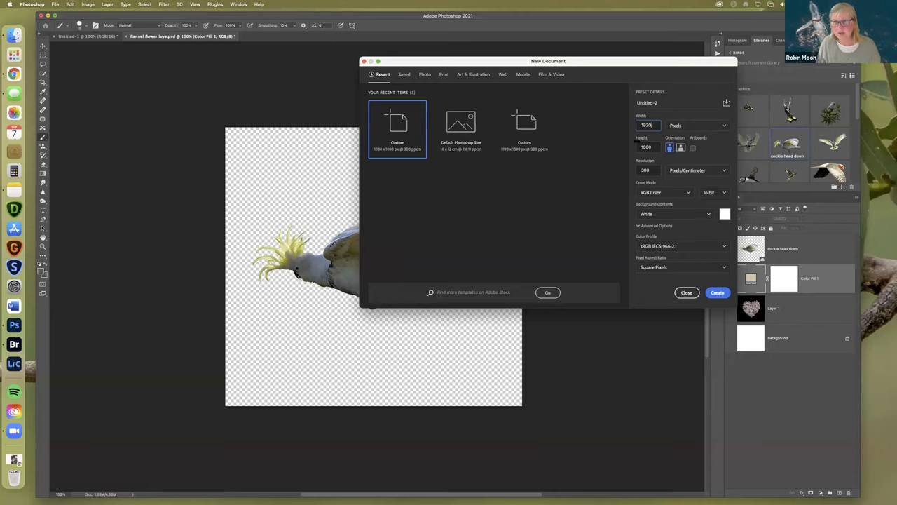
click(680, 148)
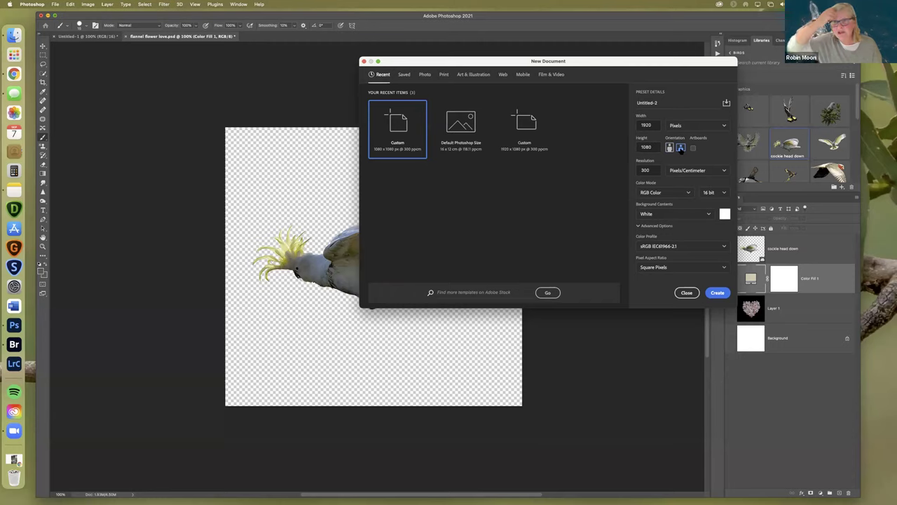
double_click(645, 171)
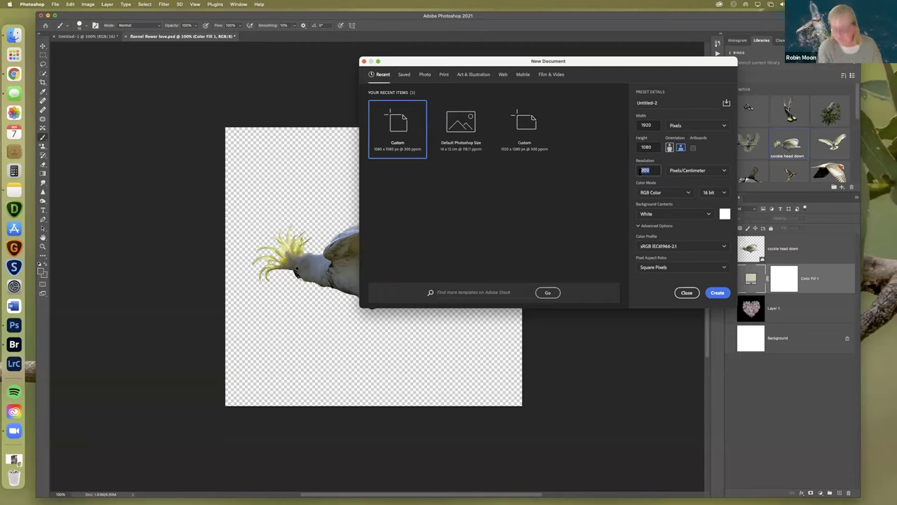
text(72)
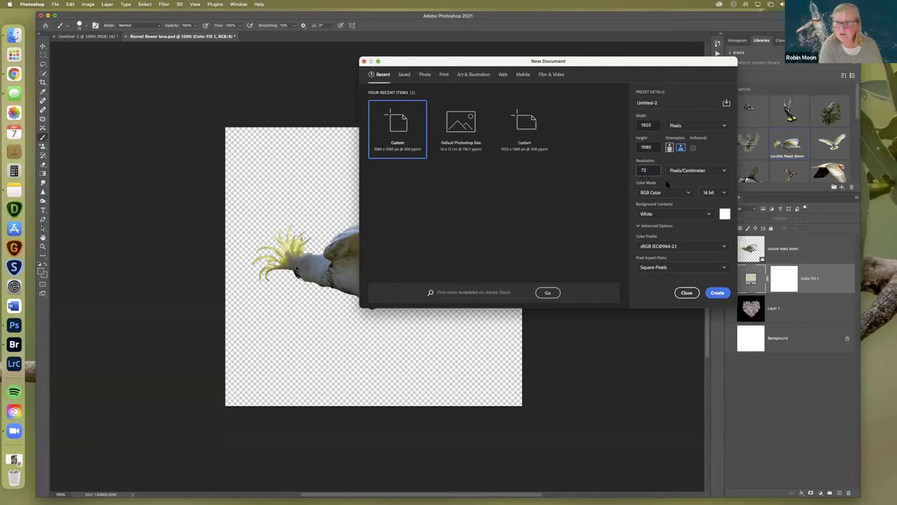
click(667, 183)
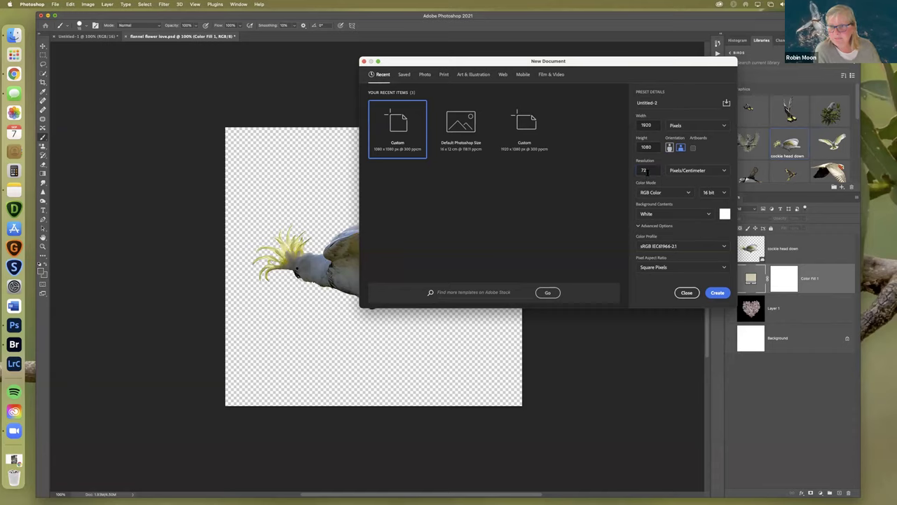
double_click(644, 170)
text(300)
click(668, 180)
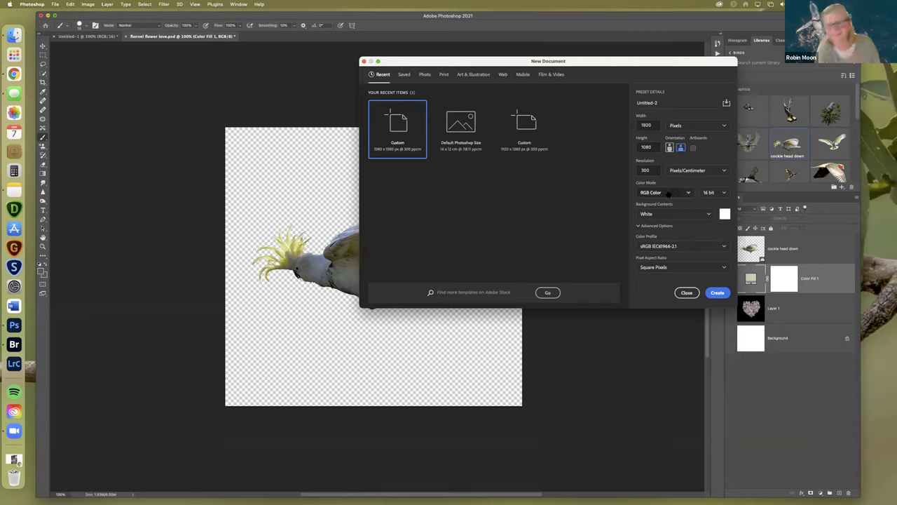
click(670, 193)
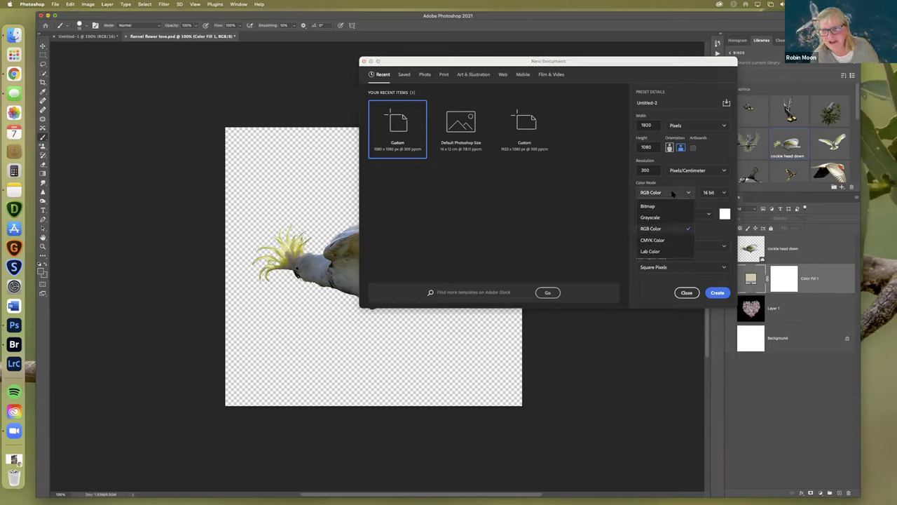
click(669, 182)
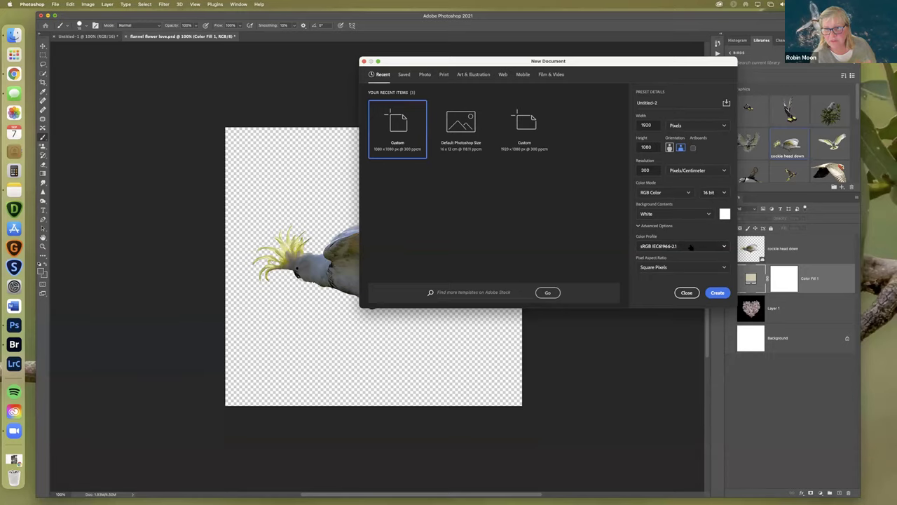
click(716, 293)
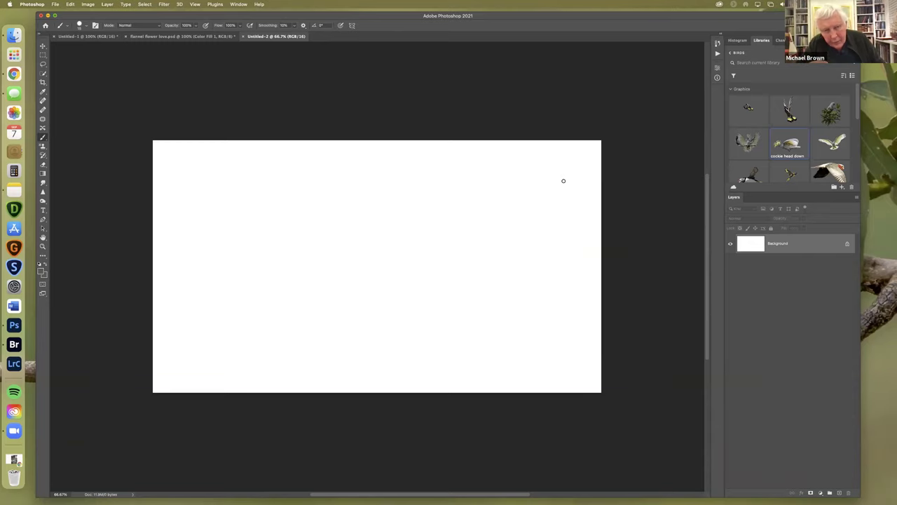
Start a new document from the File menu and shift the Photoshop window slightly lower
click(56, 5)
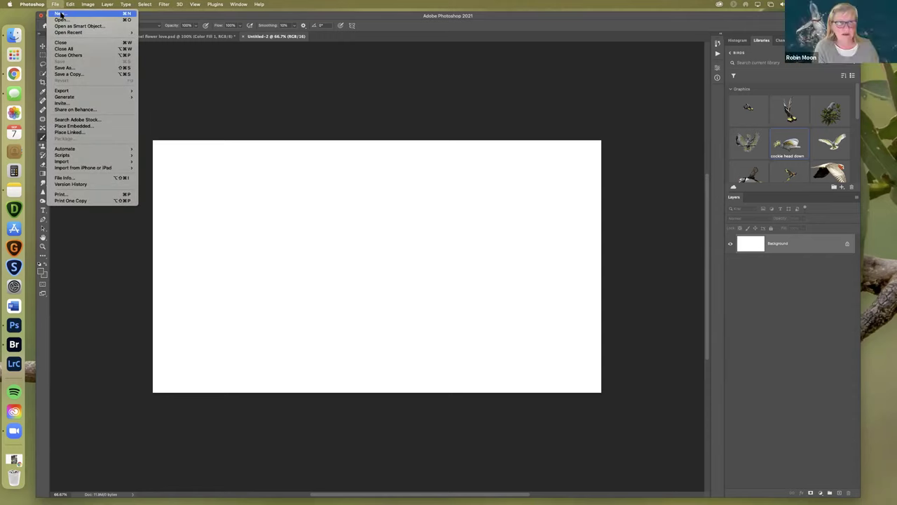
click(61, 14)
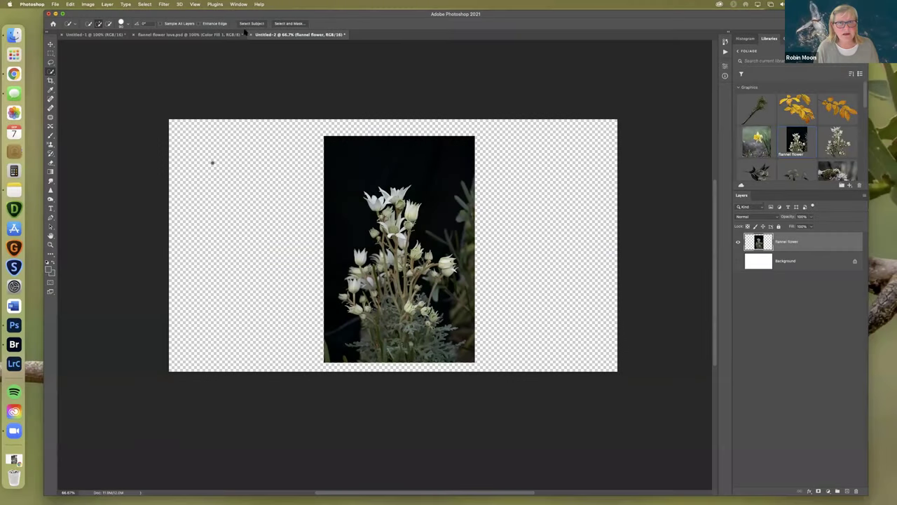
drag(245, 17, 246, 30)
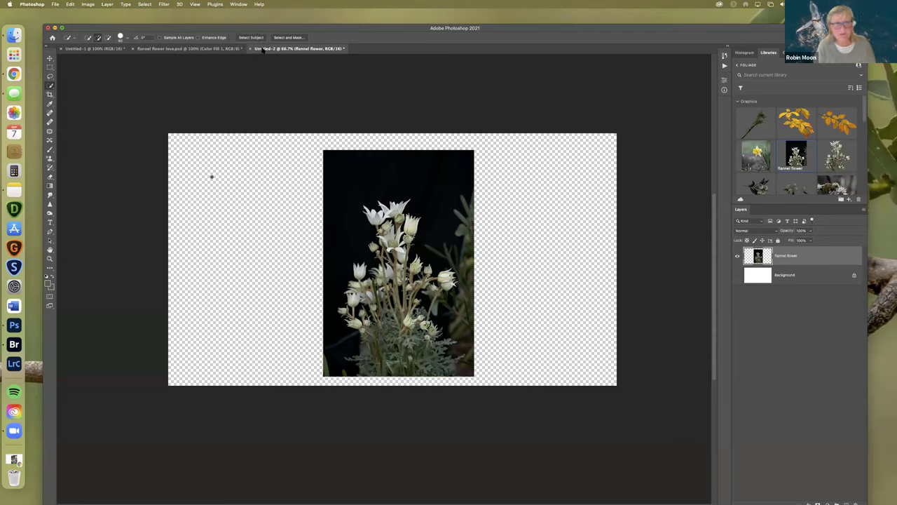
Run Select Subject on the flannel flower and toggle between adding to and subtracting from the selection
click(257, 38)
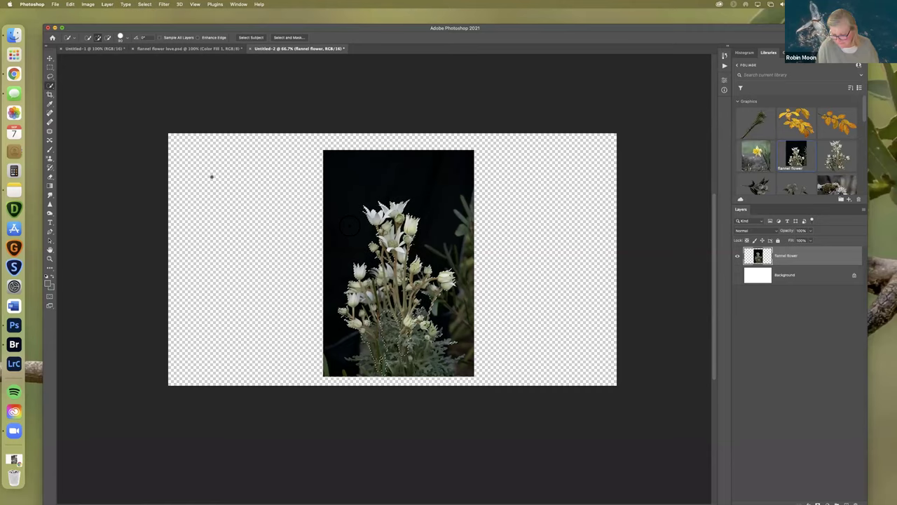
key(alt)
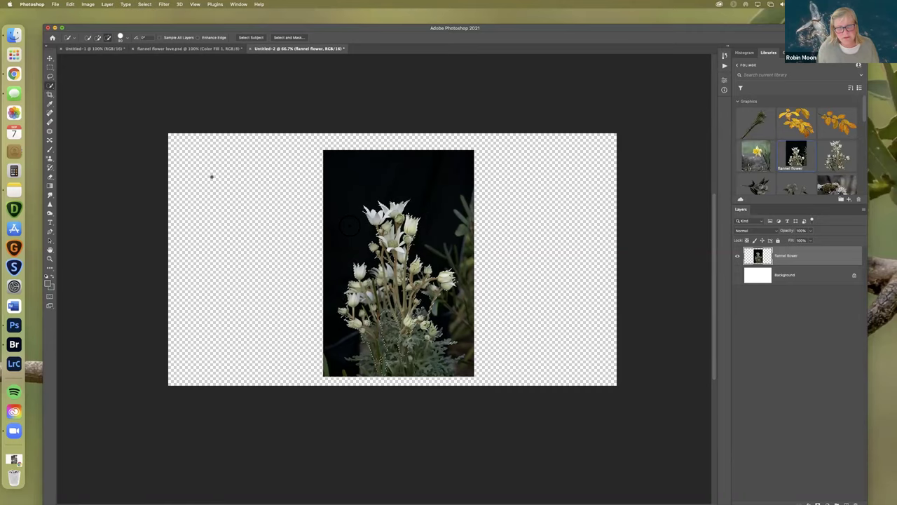
key(alt)
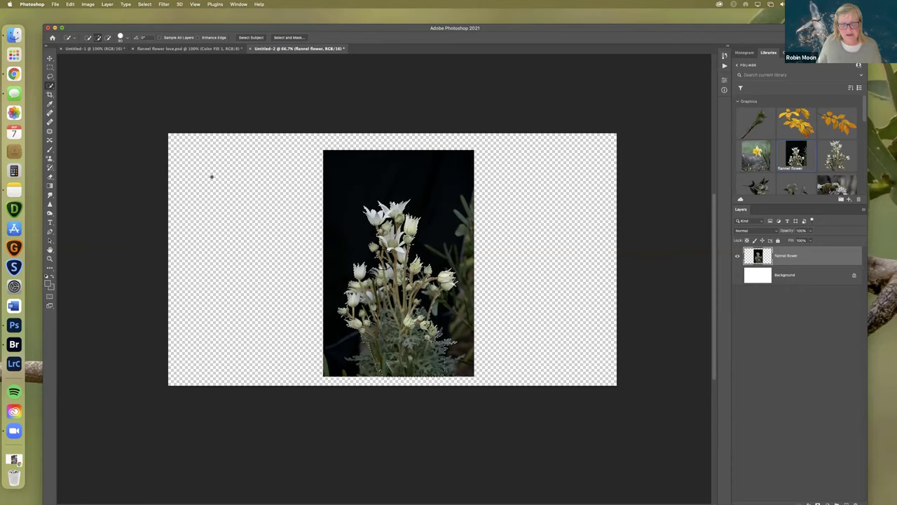
Refine the flower selection's stem edges in Select and Mask and output it to a new layer, flannel flower copy
click(291, 39)
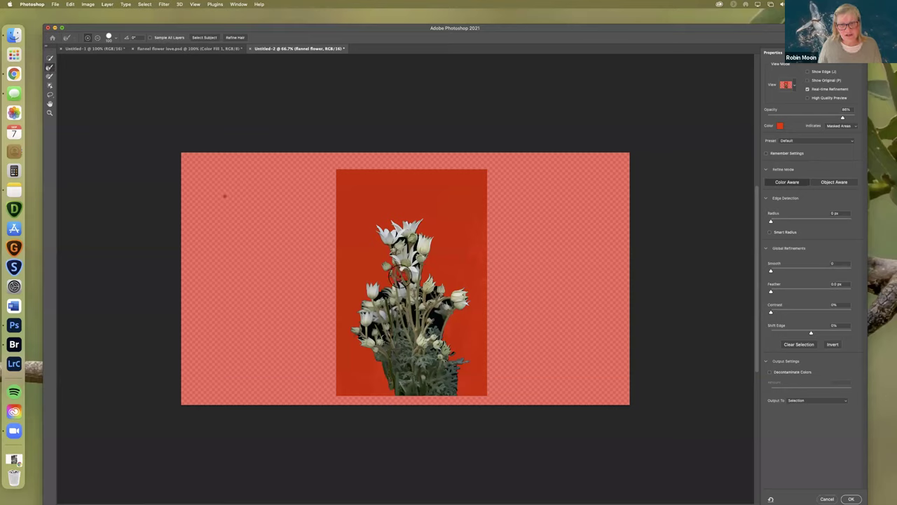
mouse_move(426, 296)
mouse_down()
mouse_move(439, 315)
mouse_move(447, 300)
mouse_move(408, 283)
mouse_move(384, 294)
mouse_move(370, 334)
mouse_move(360, 330)
mouse_move(413, 342)
mouse_move(437, 331)
mouse_move(406, 241)
mouse_move(421, 243)
mouse_move(396, 240)
mouse_move(445, 303)
mouse_move(436, 330)
mouse_move(451, 391)
mouse_up()
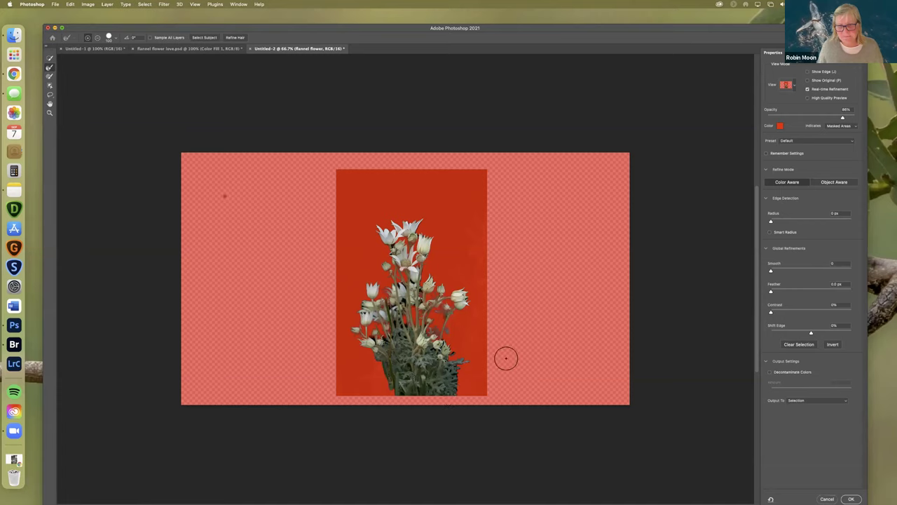
click(813, 401)
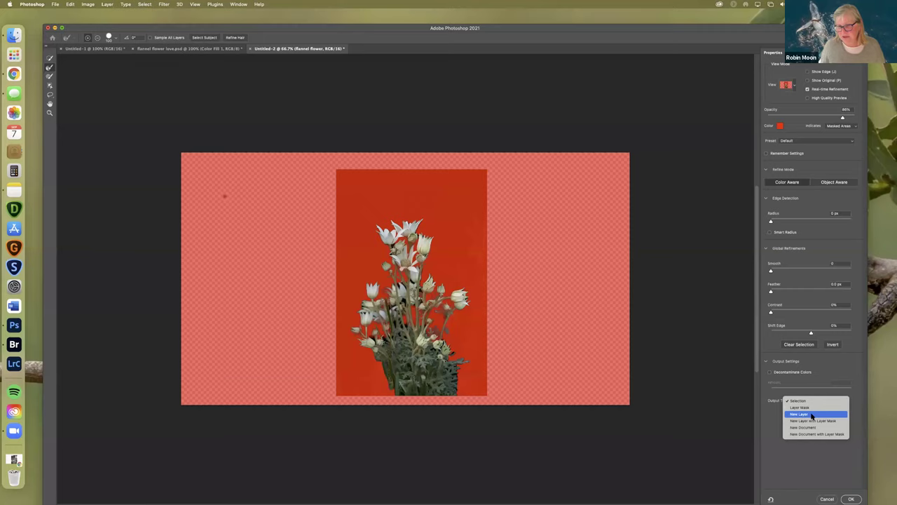
click(811, 414)
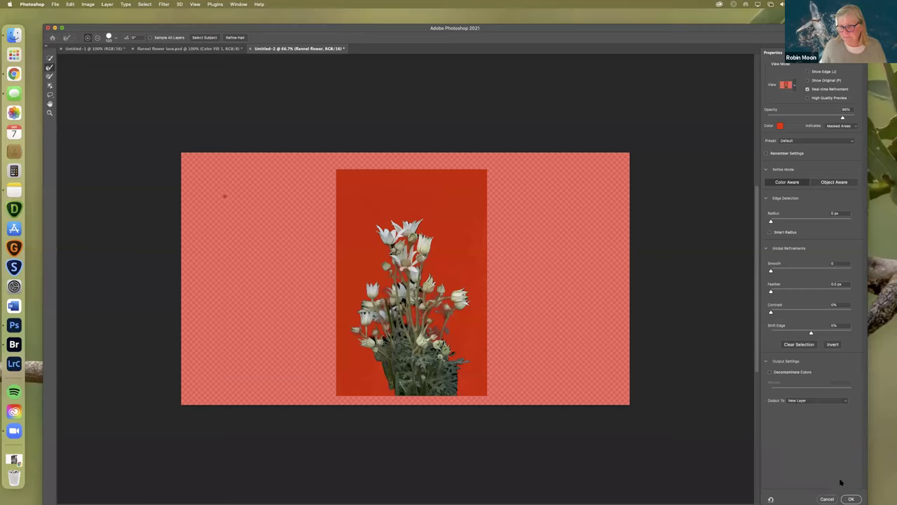
click(850, 498)
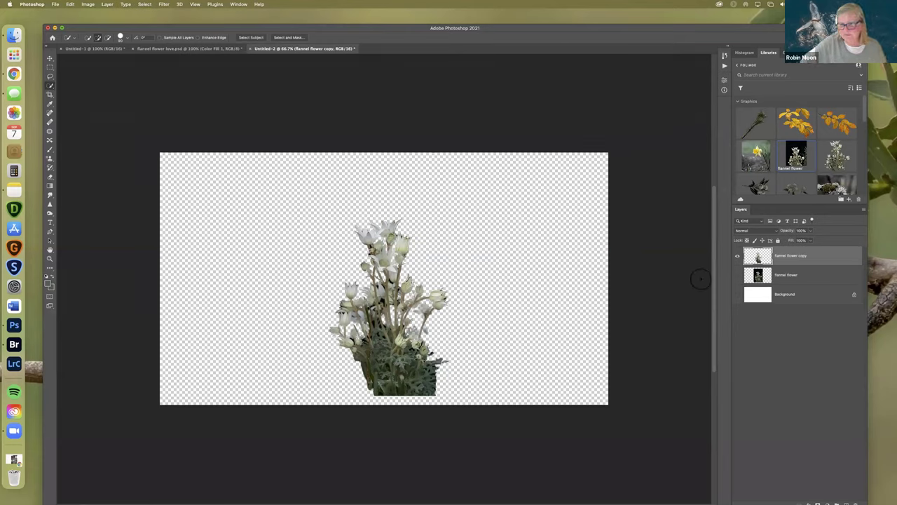
Hide the flannel flower copy cutout and run Select Subject on the original flannel flower layer
click(737, 275)
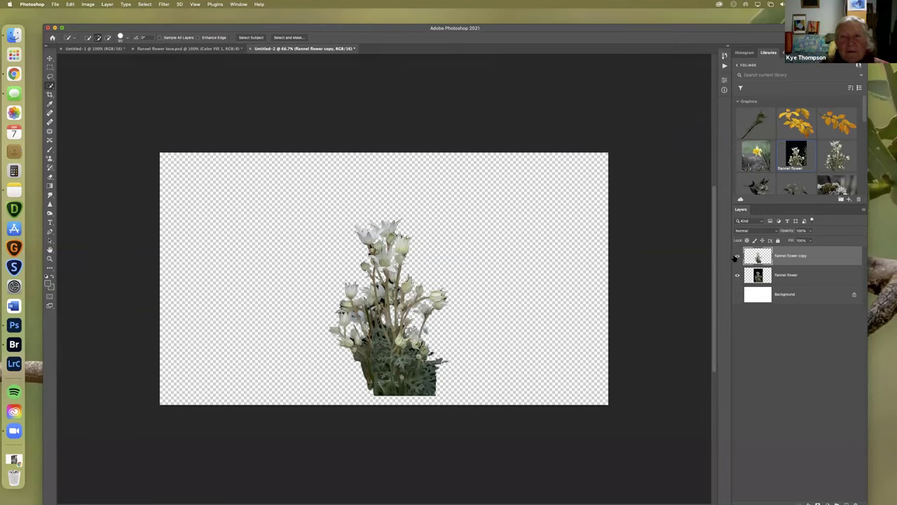
click(736, 256)
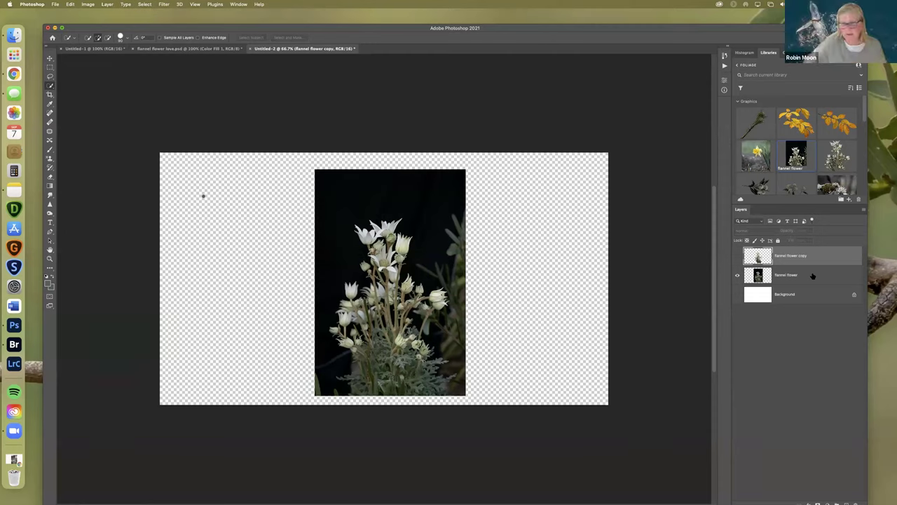
click(813, 275)
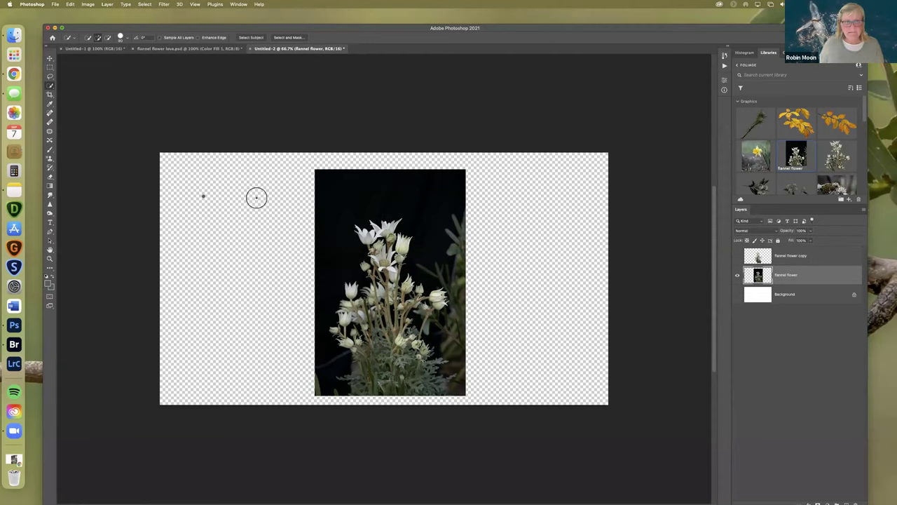
click(251, 38)
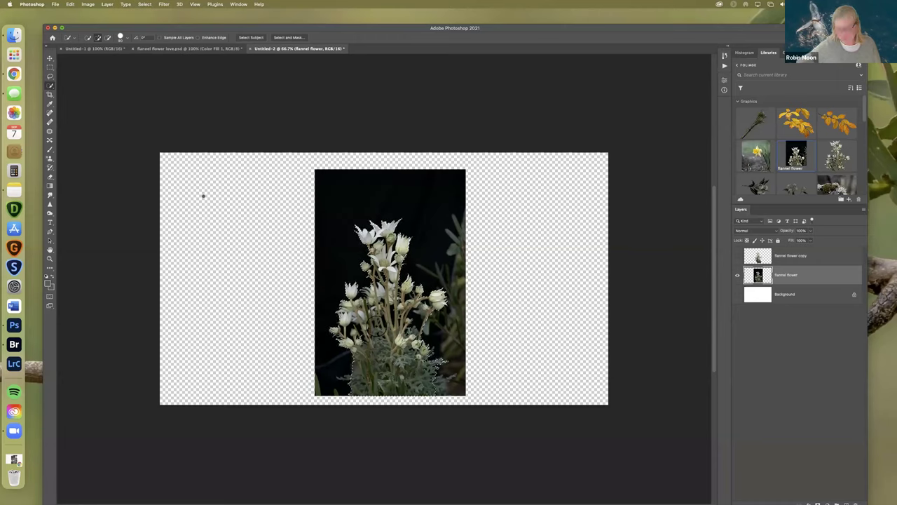
Copy the selected flower onto a new Layer 1 and hide the black-background flannel flower layer
key(ctrl+j)
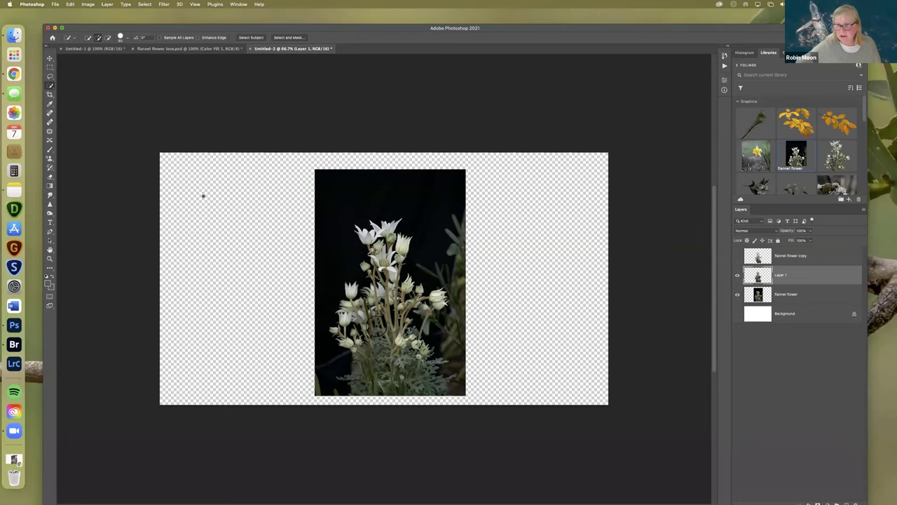
click(738, 295)
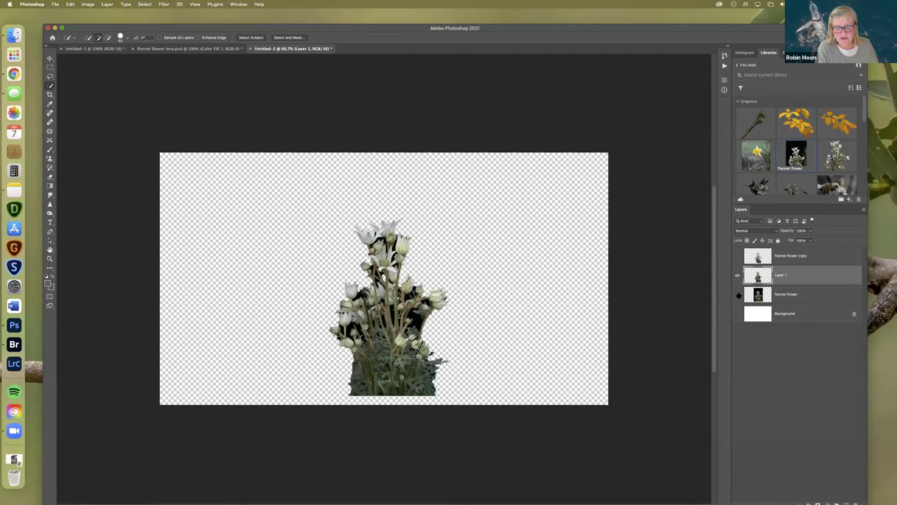
click(738, 256)
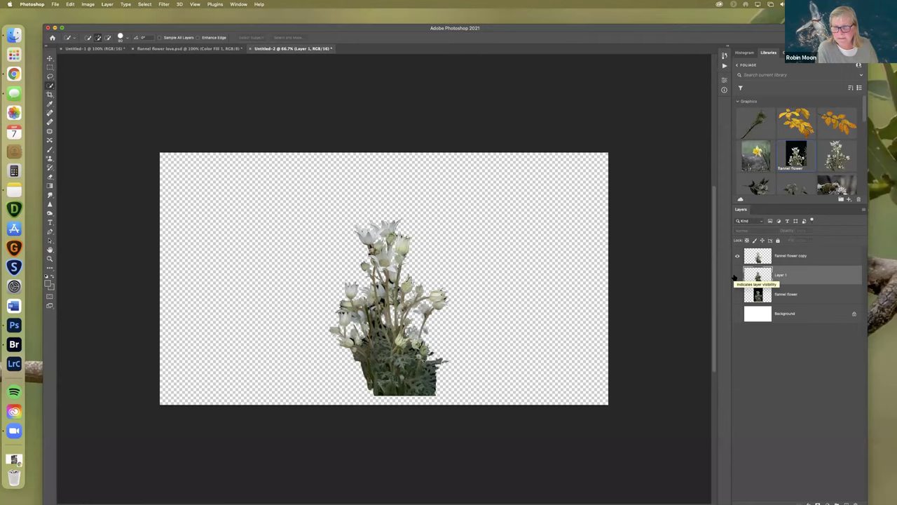
Toggle layer visibility to compare the Layer 1 cutout with the flannel flower copy cutout
click(737, 294)
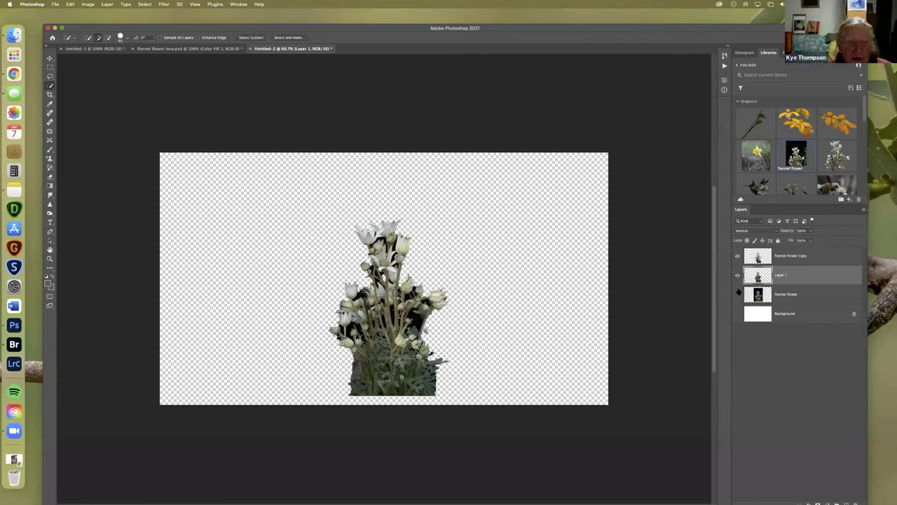
alt+click(737, 295)
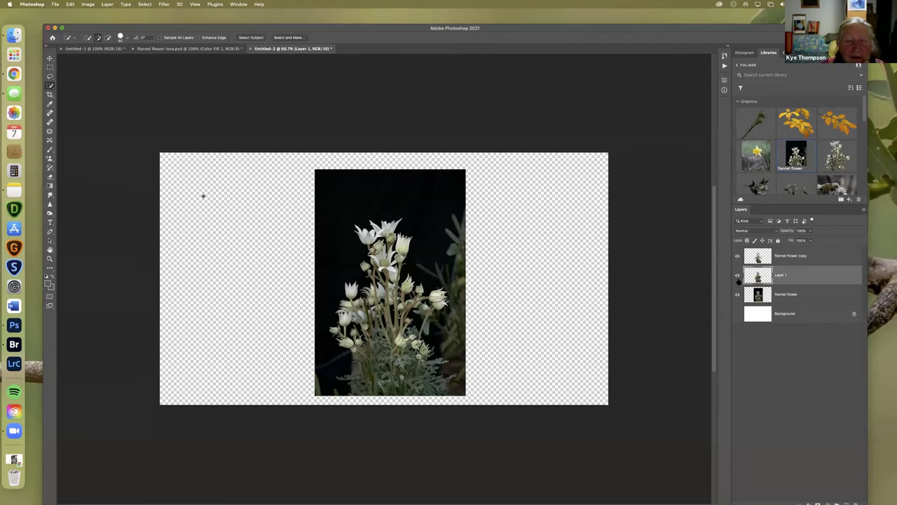
alt+click(736, 278)
alt+click(738, 279)
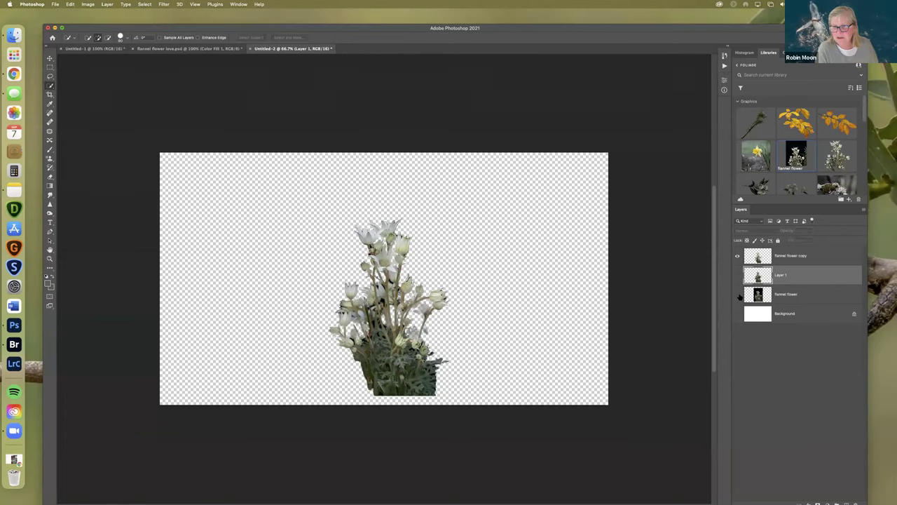
alt+click(737, 294)
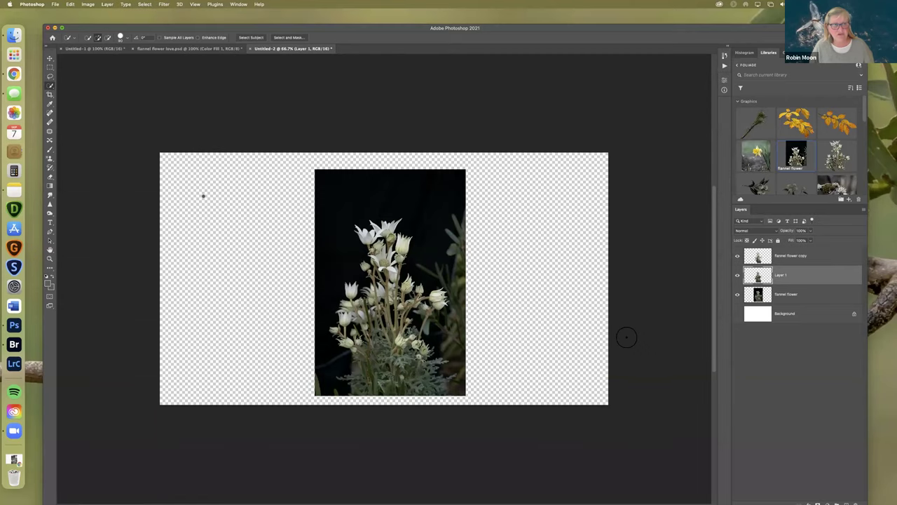
scroll(628, 333, up, 5)
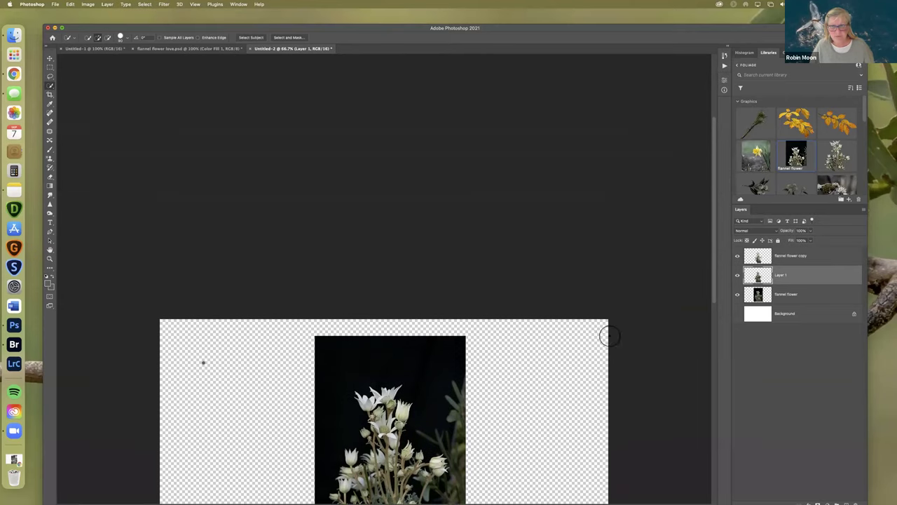
scroll(630, 354, down, 5)
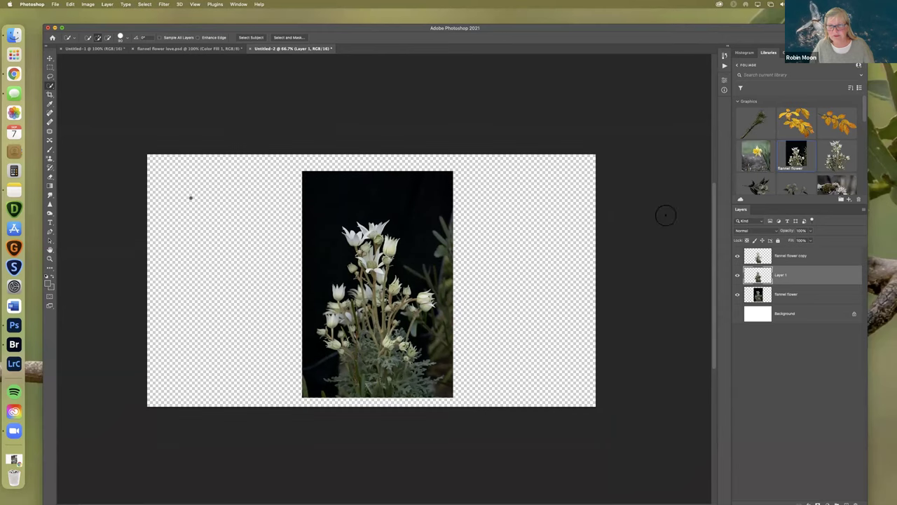